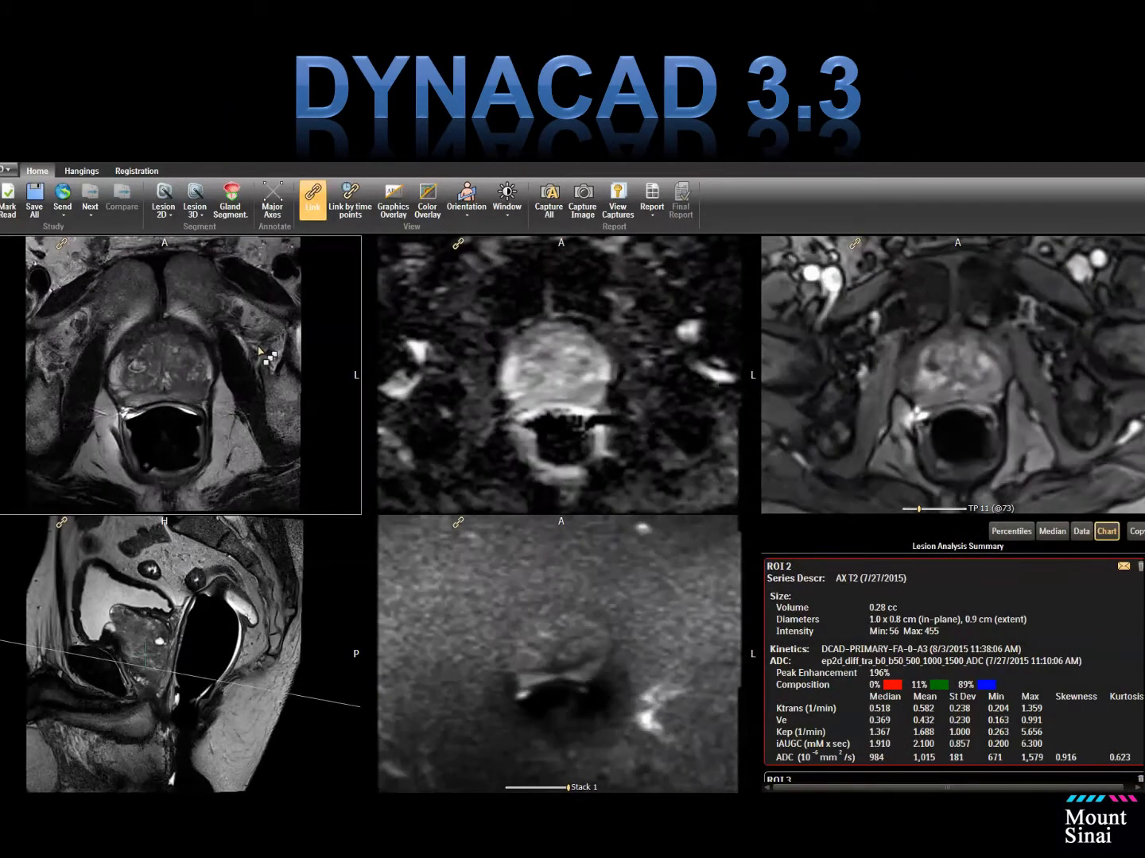
# Step: Show ROI 3 from the Lesion Analysis Summary, using PK 8/3/2015 11:38:06 AM for its measurements
pyautogui.scroll(-10, 262, 355)
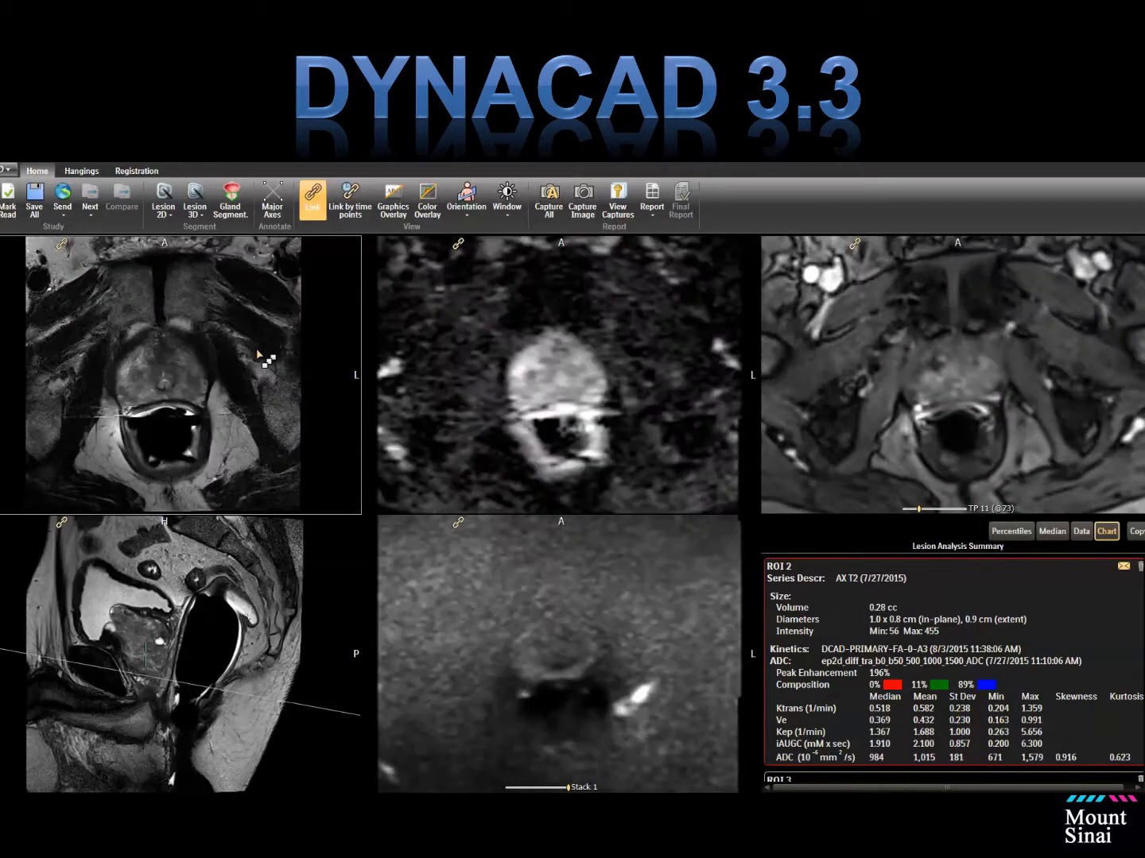
pyautogui.scroll(10, 259, 354)
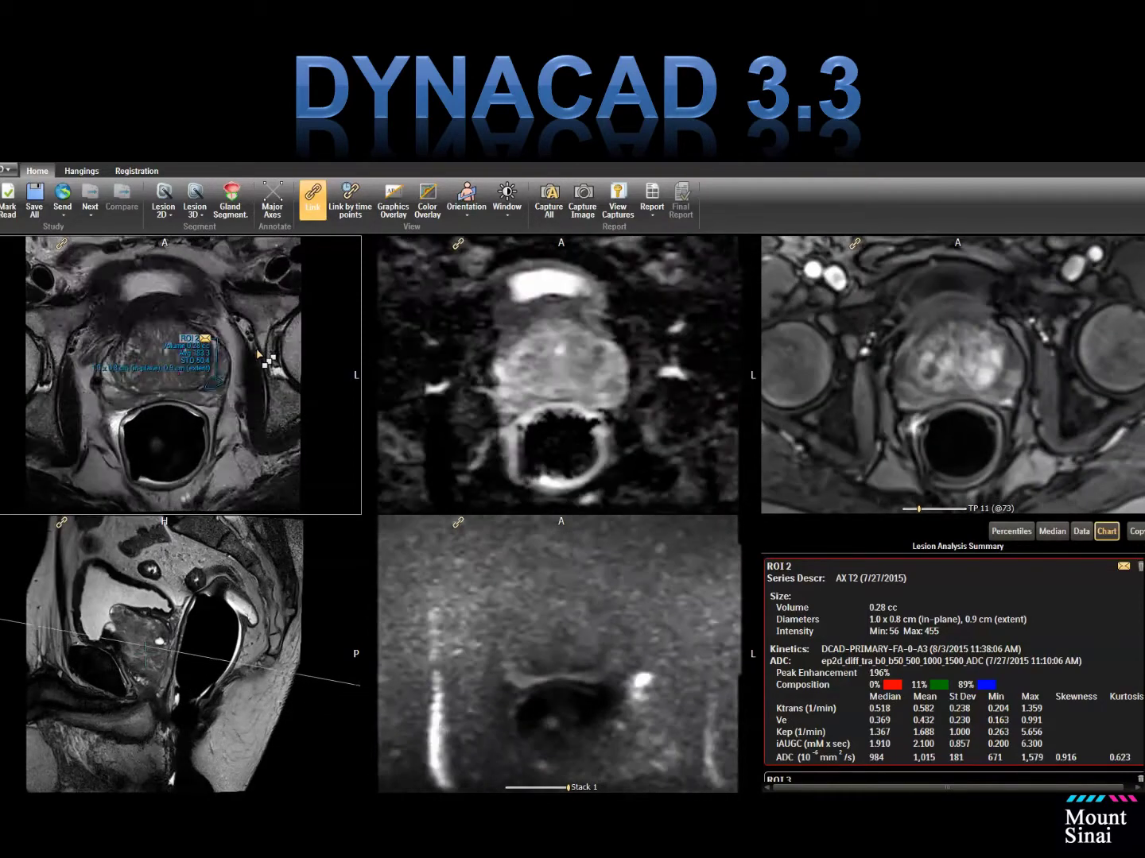
pyautogui.scroll(10, 262, 354)
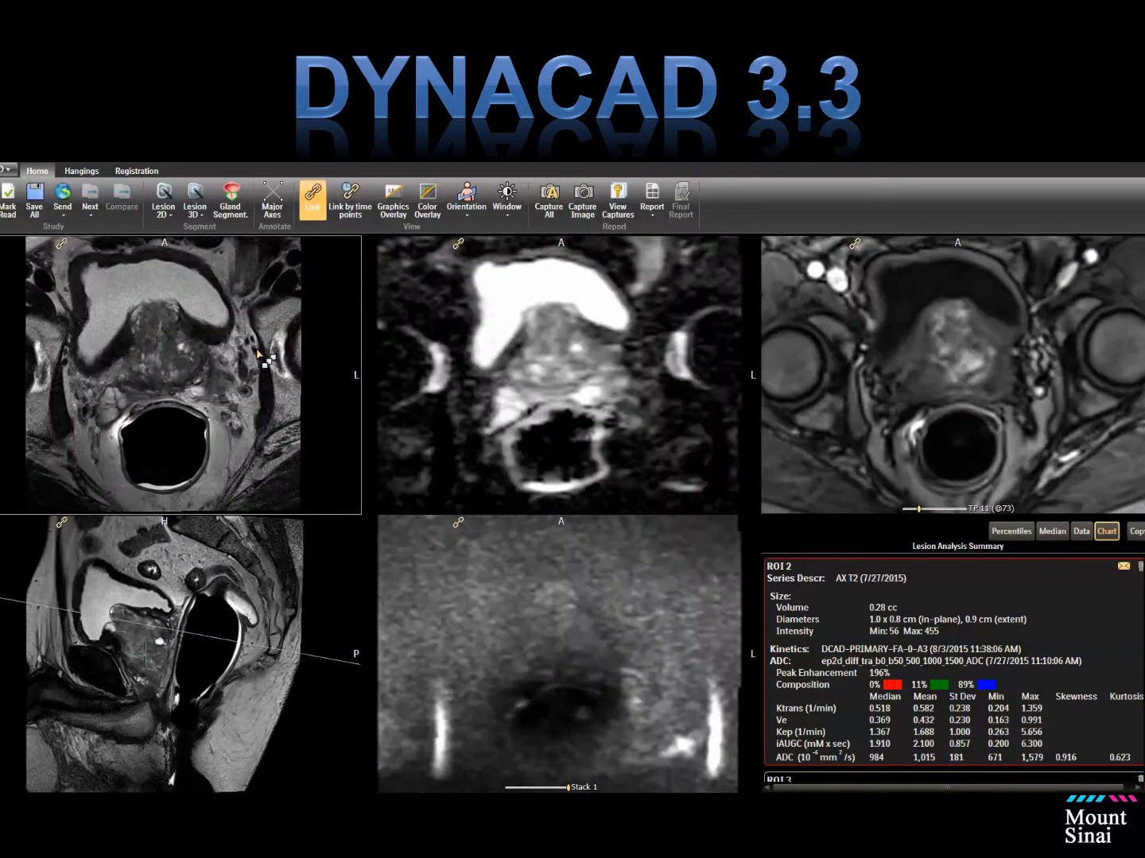
pyautogui.scroll(-5, 262, 355)
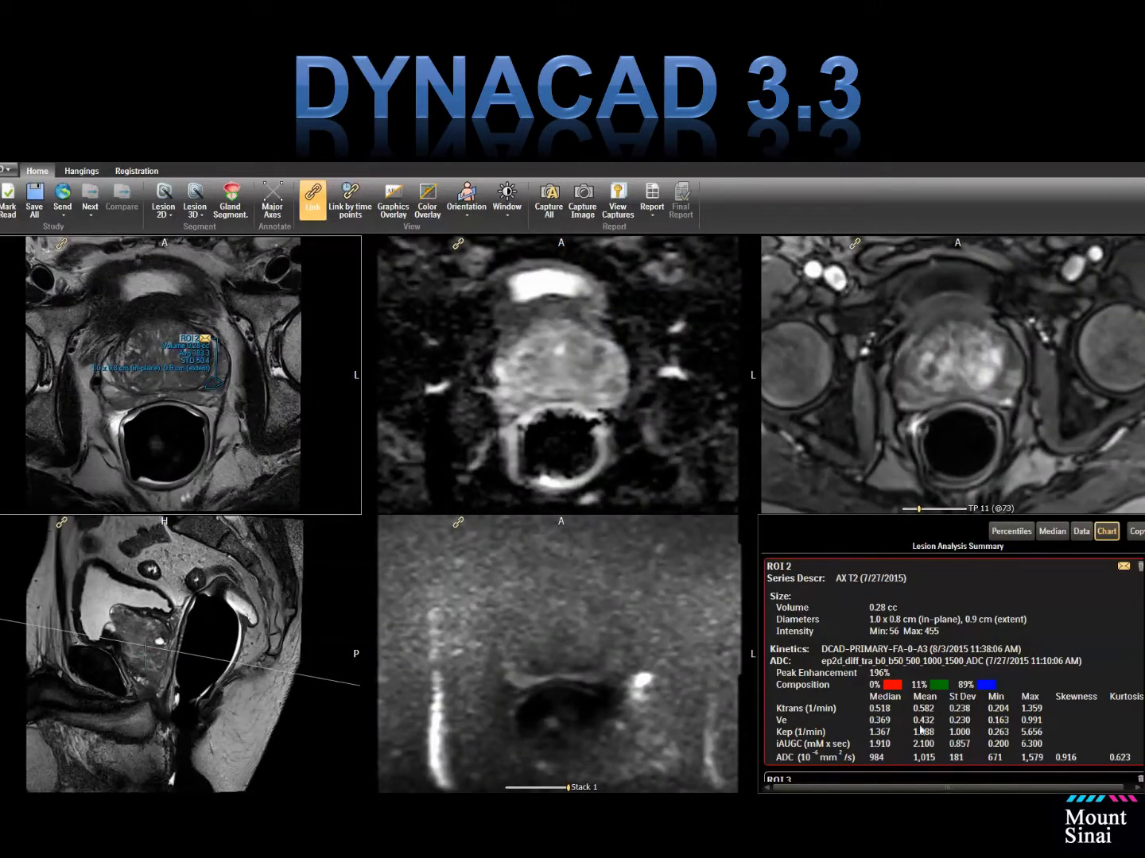
pyautogui.scroll(-2, 951, 705)
pyautogui.click(915, 743)
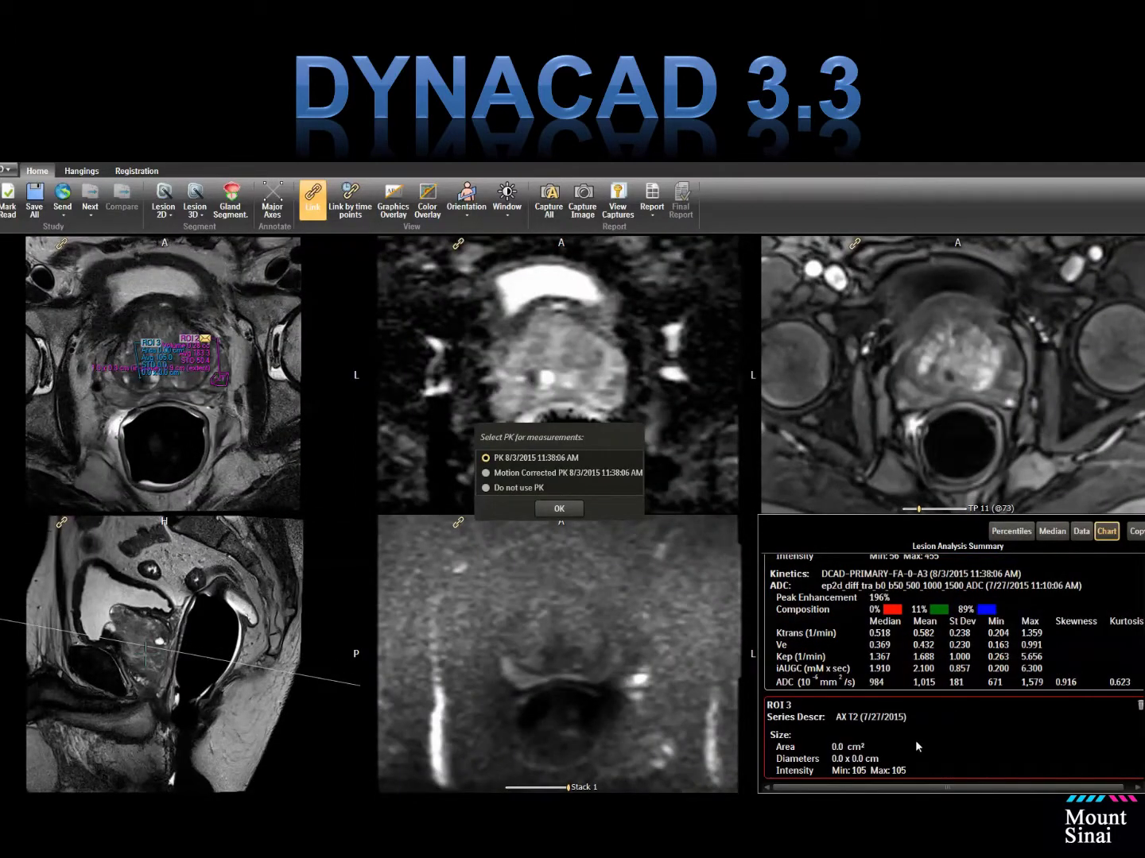
pyautogui.click(560, 509)
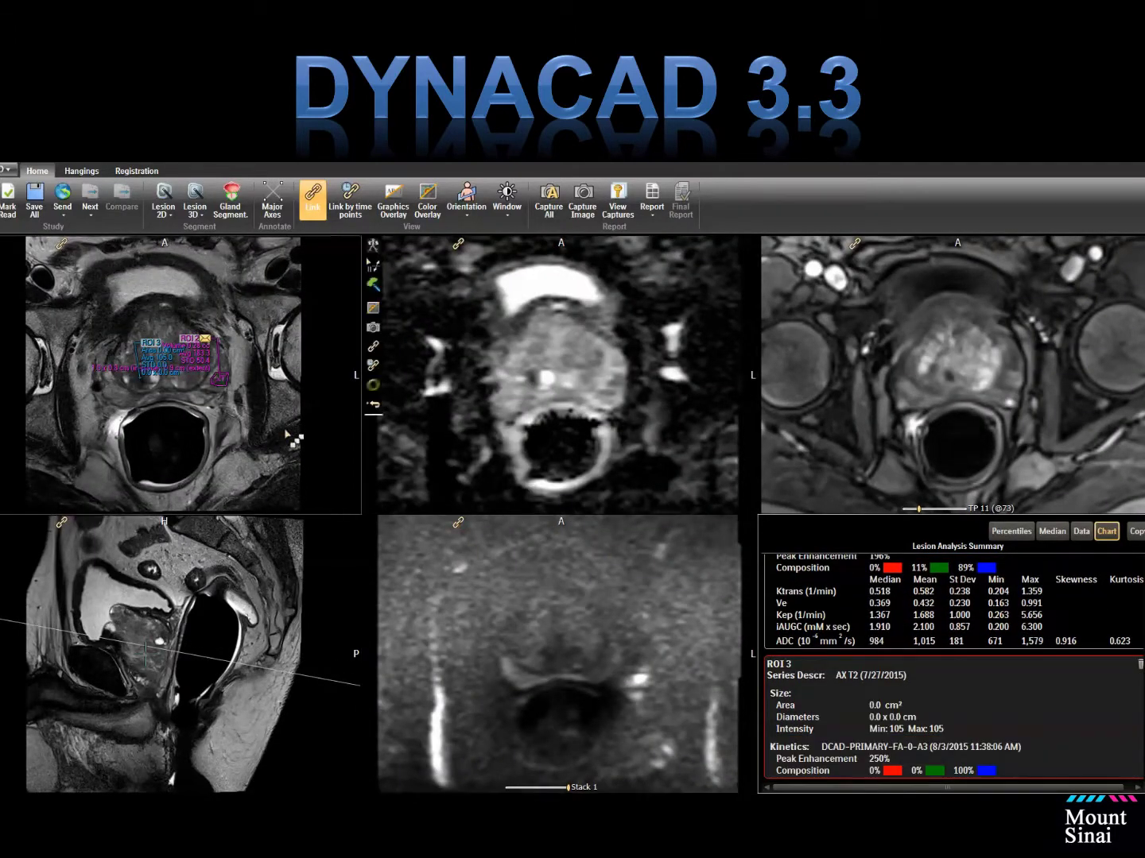
# Step: Replace the Stack 1 diffusion images with the coronal T2 series
pyautogui.scroll(3, 295, 389)
pyautogui.scroll(-6, 295, 389)
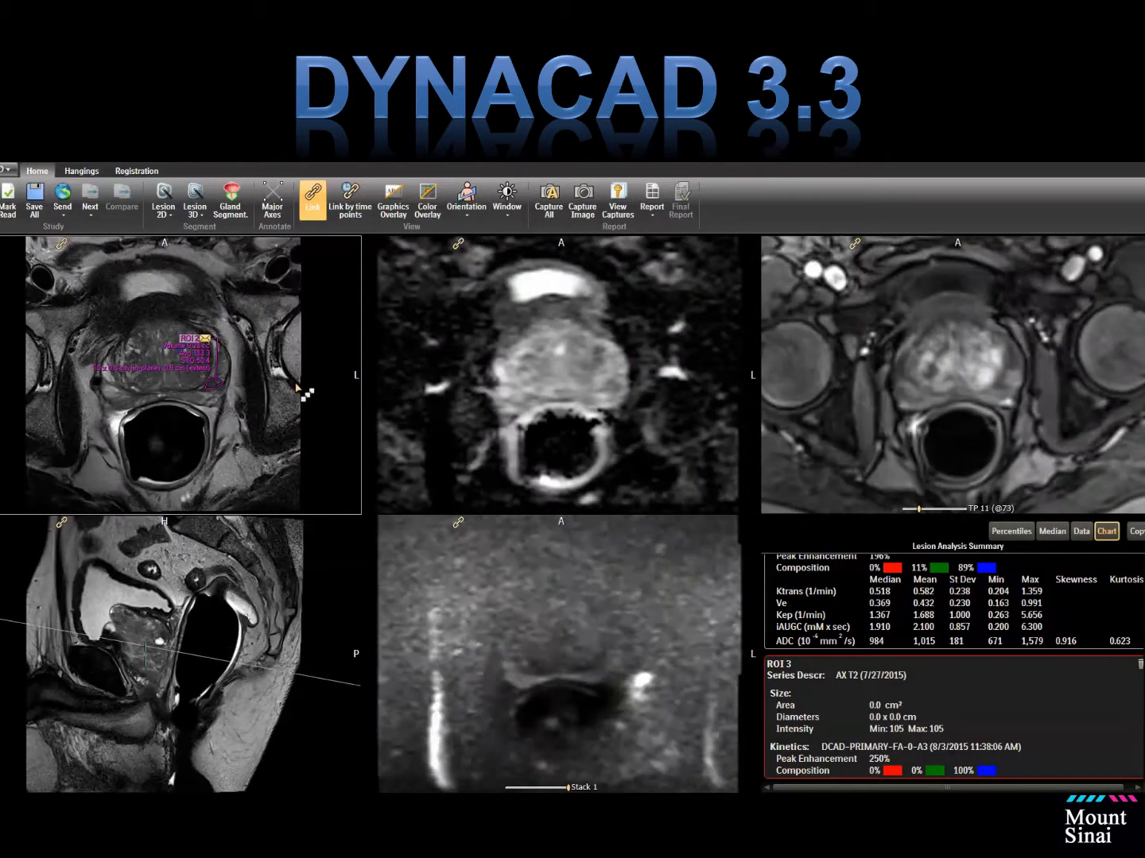
pyautogui.scroll(-4, 296, 390)
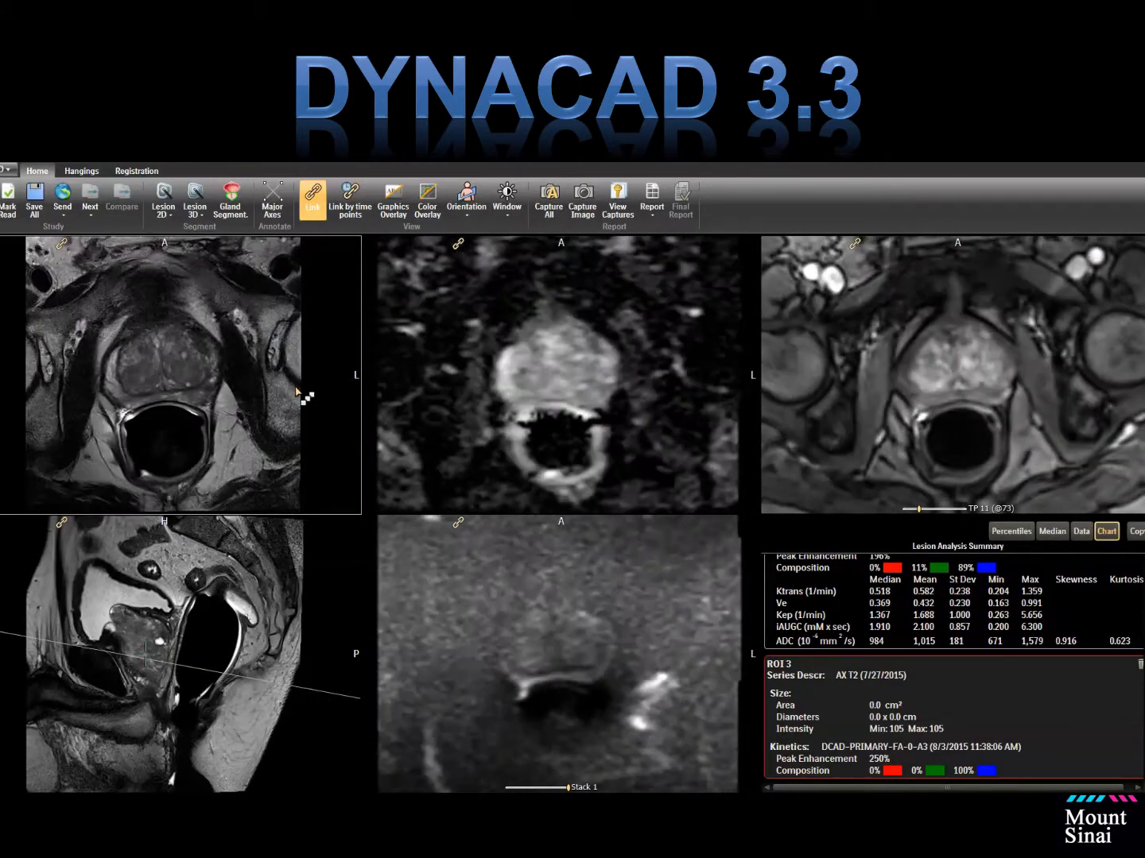
pyautogui.click(454, 555)
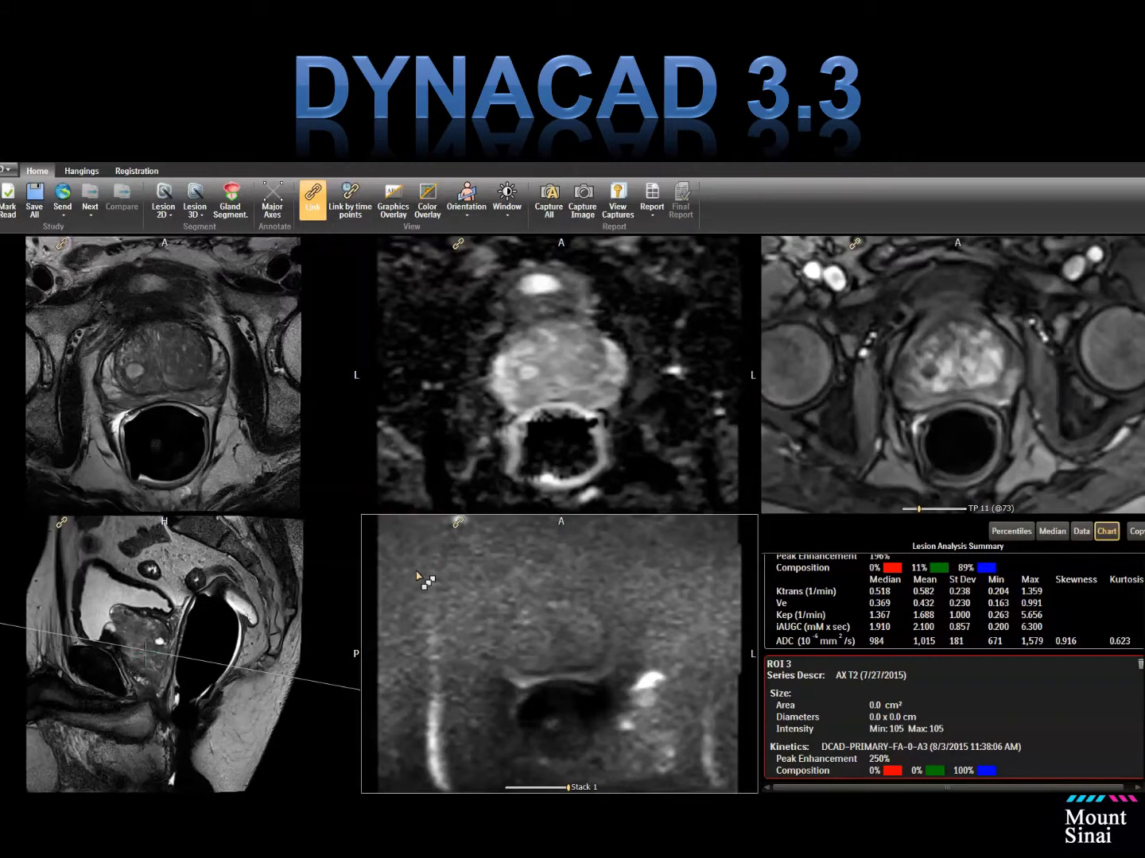
pyautogui.rightClick(425, 569)
pyautogui.moveTo(543, 241)
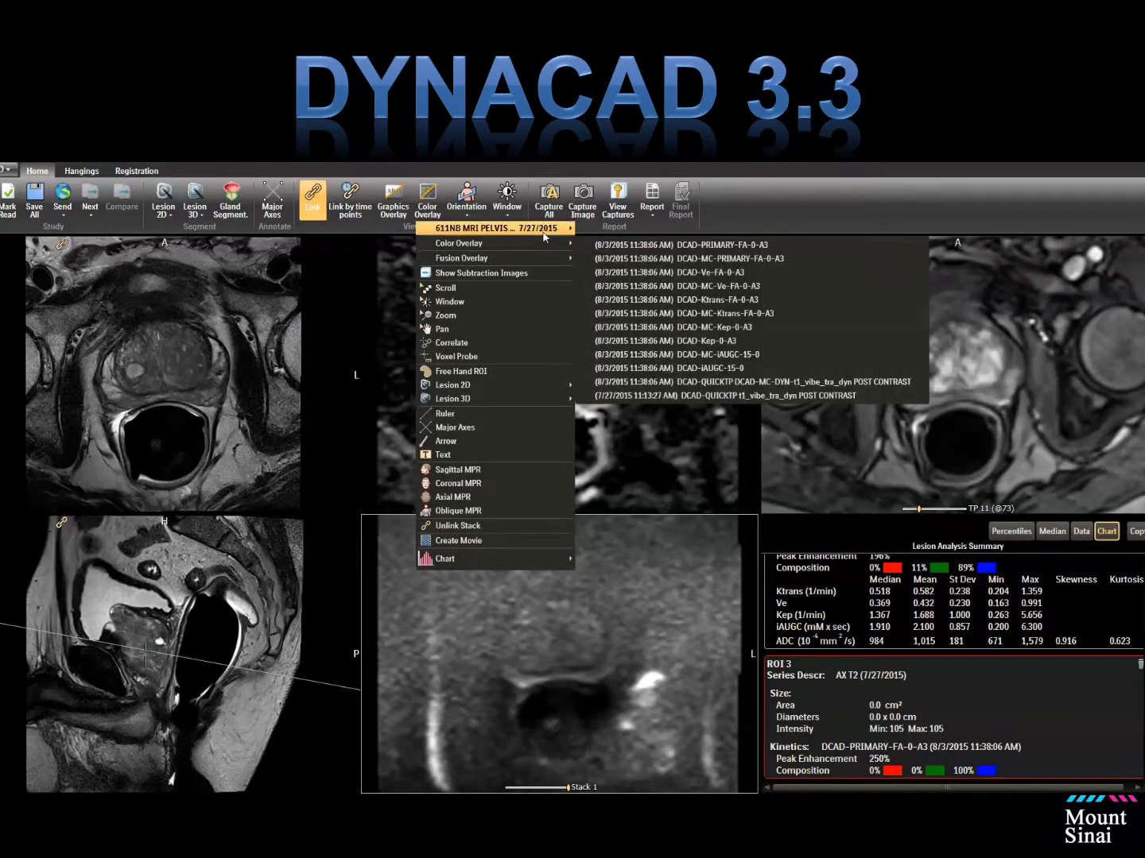
pyautogui.click(611, 264)
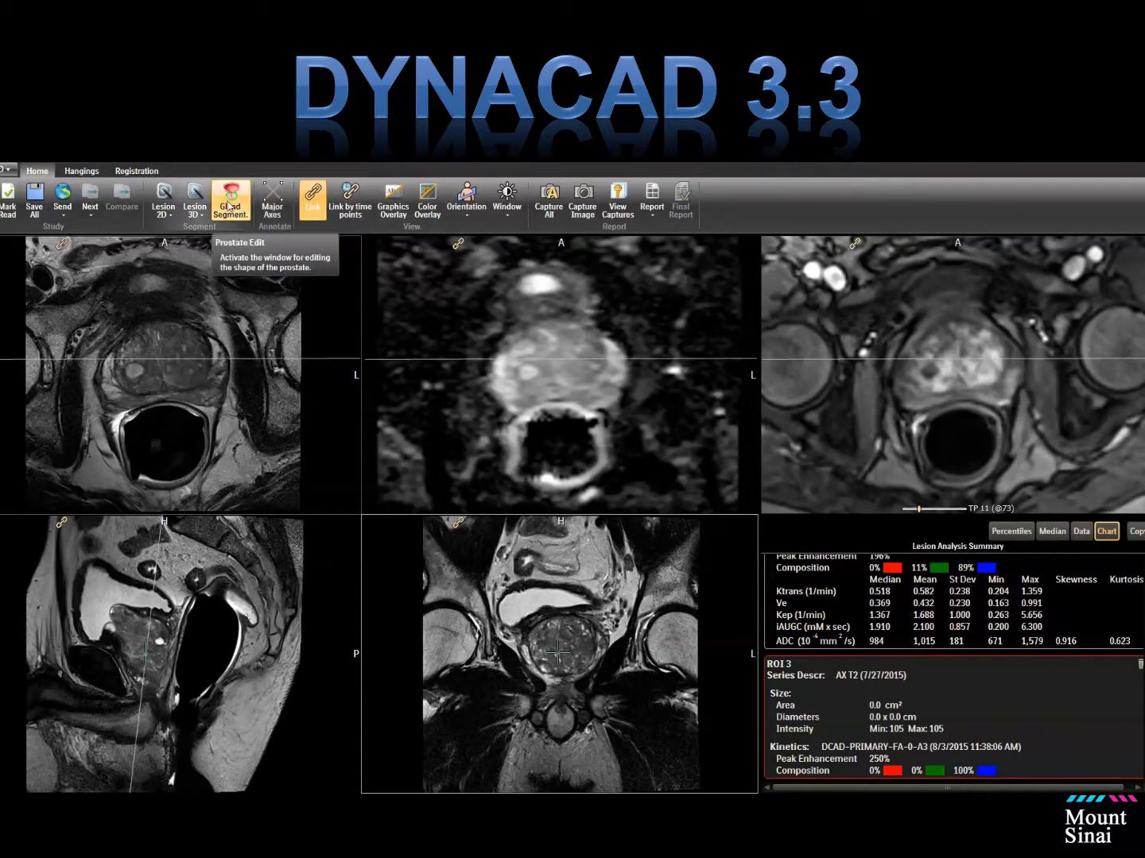
# Step: Open the gland segmentation in the Prostate Editor, then resize and reposition its window beside the T2 views
pyautogui.click(230, 207)
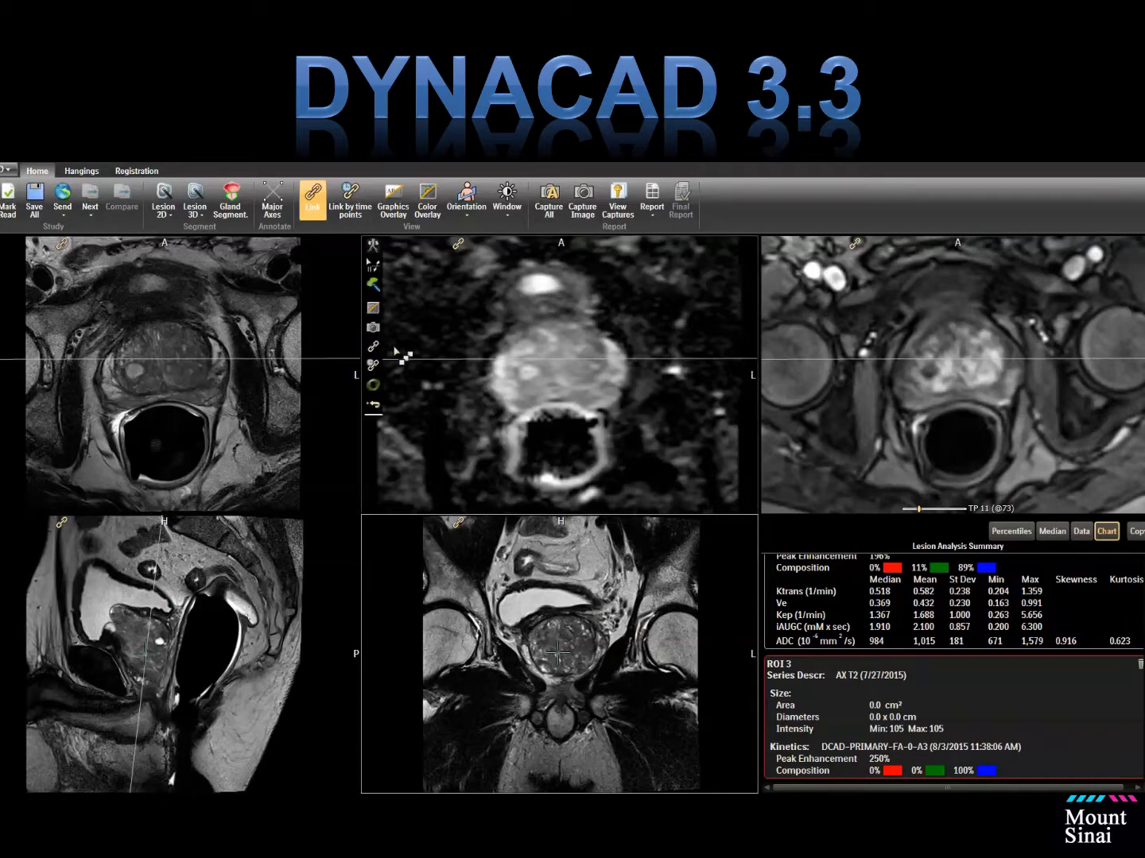
pyautogui.click(230, 209)
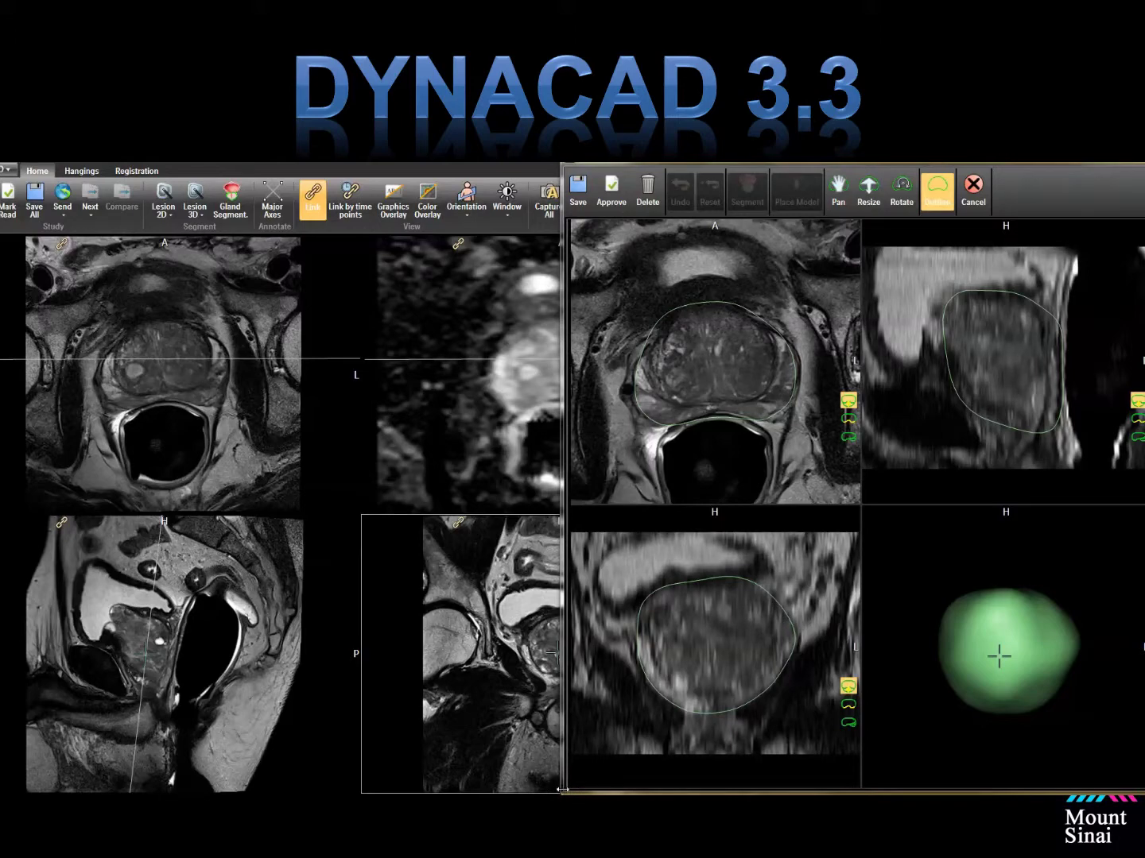
pyautogui.moveTo(562, 789); pyautogui.dragTo(565, 572)
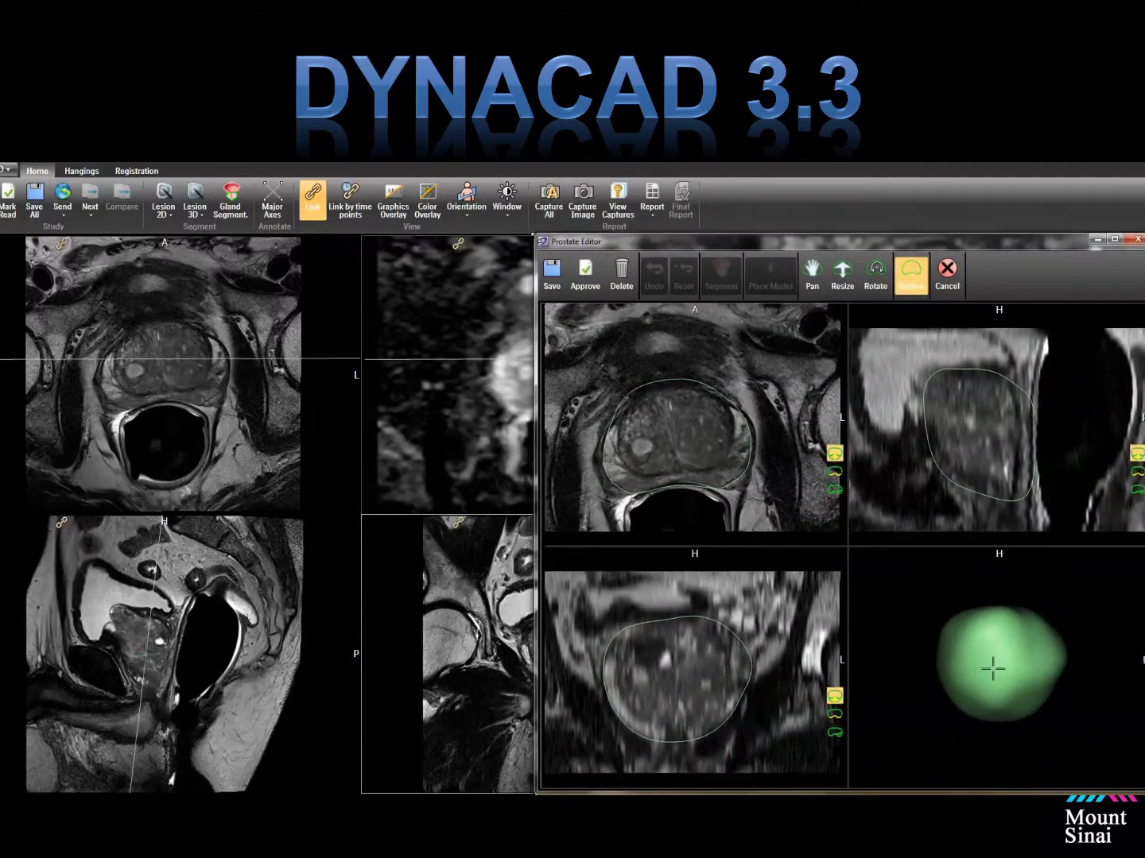
pyautogui.moveTo(781, 251); pyautogui.dragTo(767, 178)
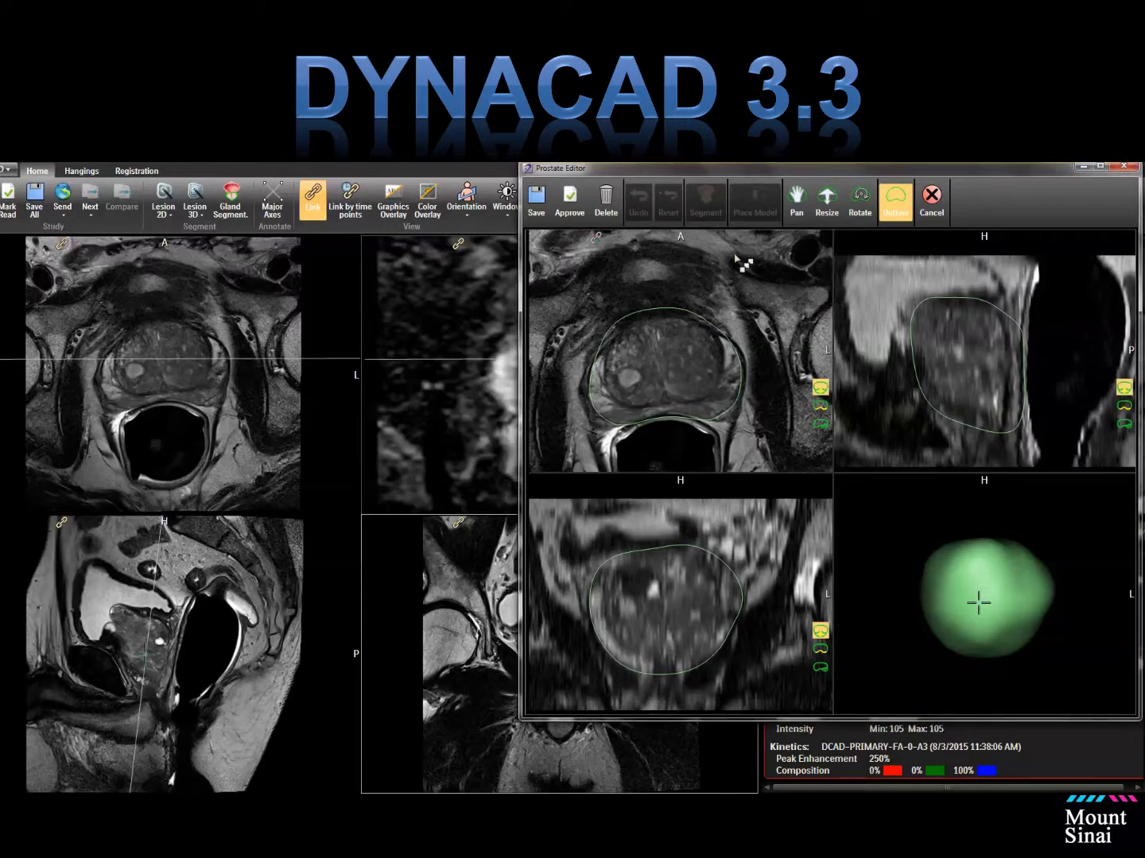
# Step: Reshape the gland outline along its anterior border on the axial image and its superior border at the bladder base on the sagittal image
pyautogui.moveTo(636, 318); pyautogui.dragTo(642, 304)
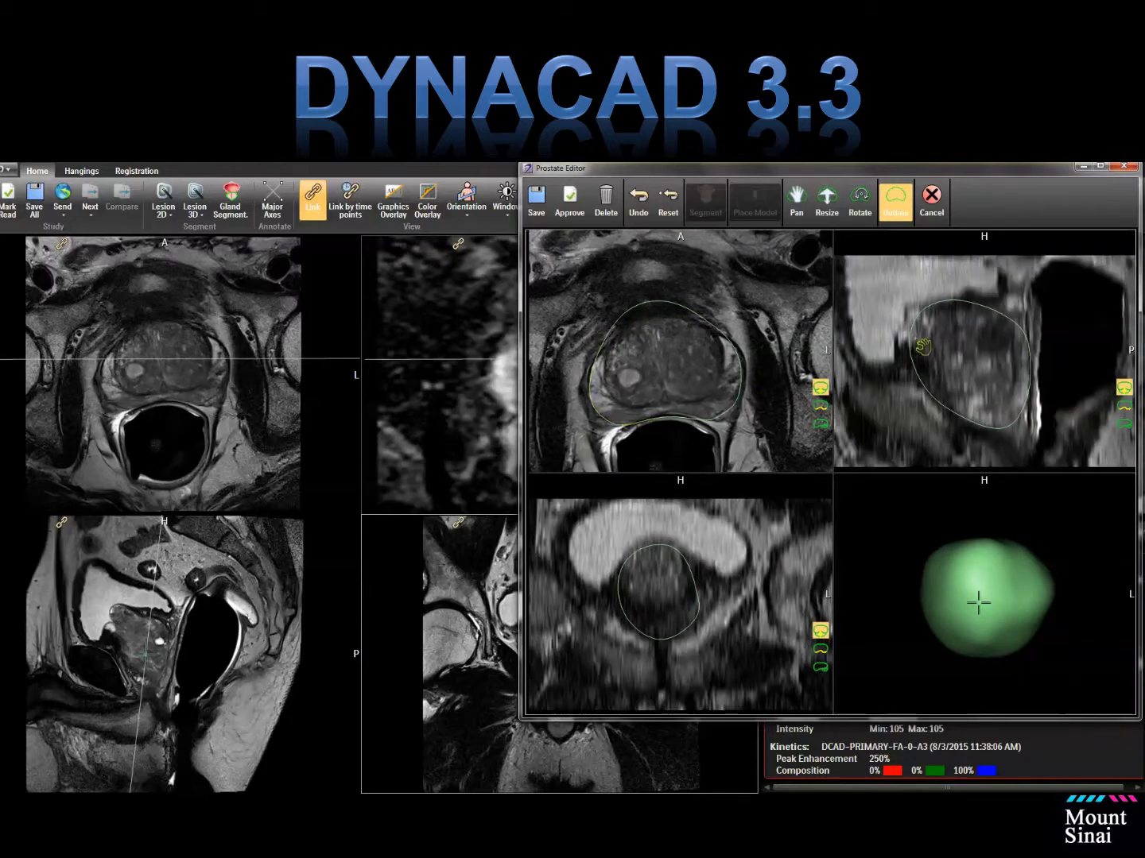
pyautogui.click(906, 325)
pyautogui.moveTo(963, 306); pyautogui.dragTo(958, 320)
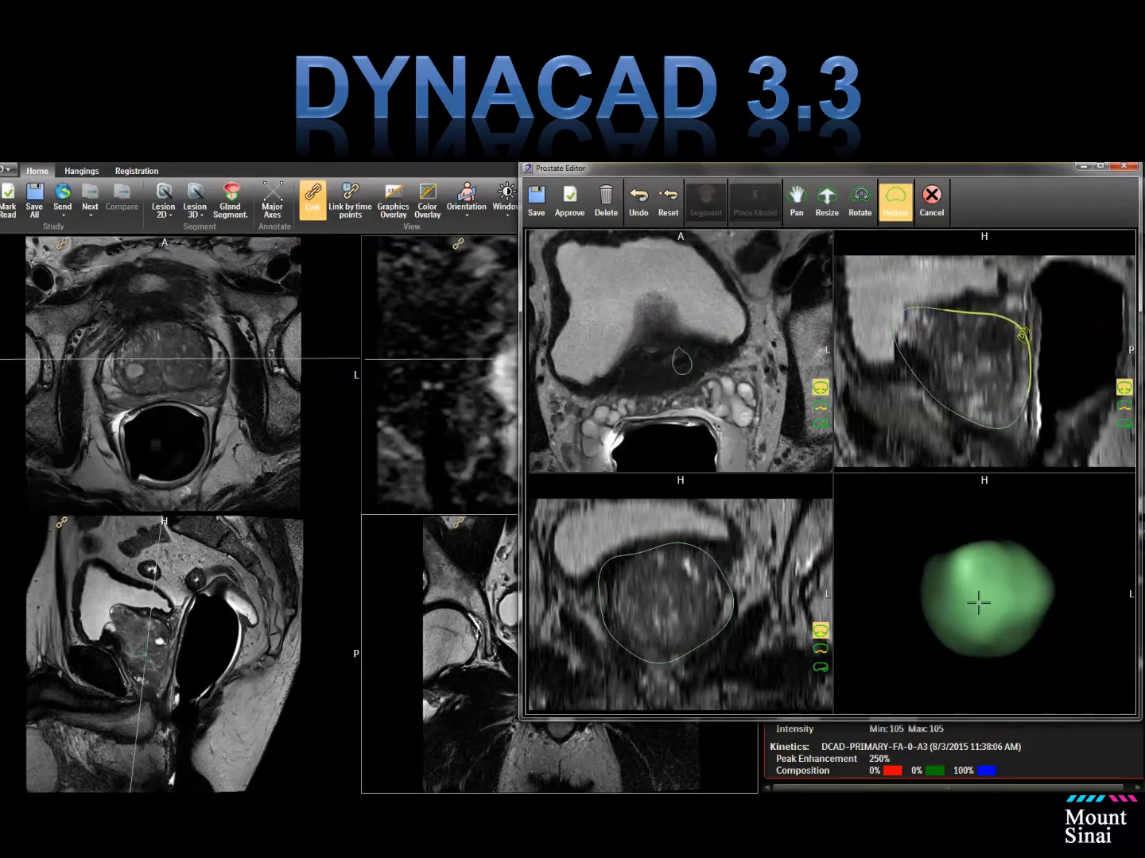
pyautogui.click(1023, 335)
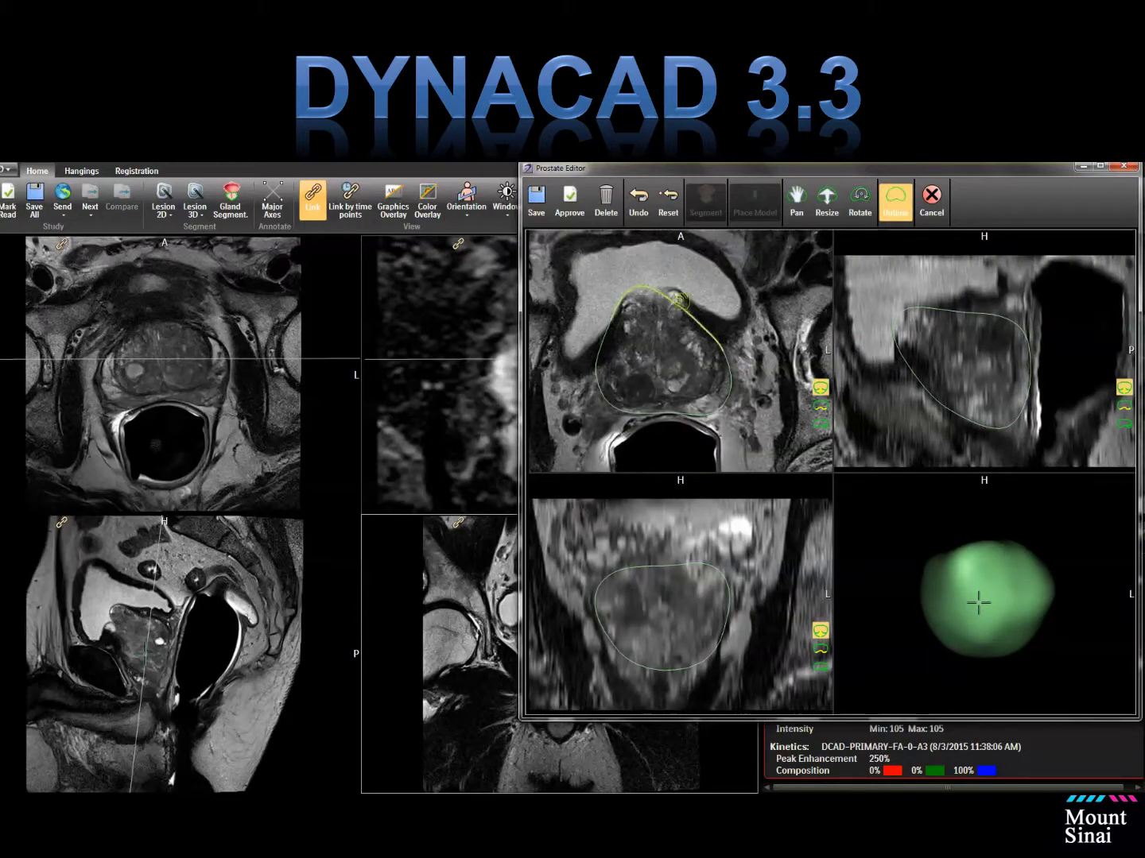
# Step: Pull the gland outline's left posterior edge inward on the axial slice near the apex
pyautogui.scroll(-5, 783, 398)
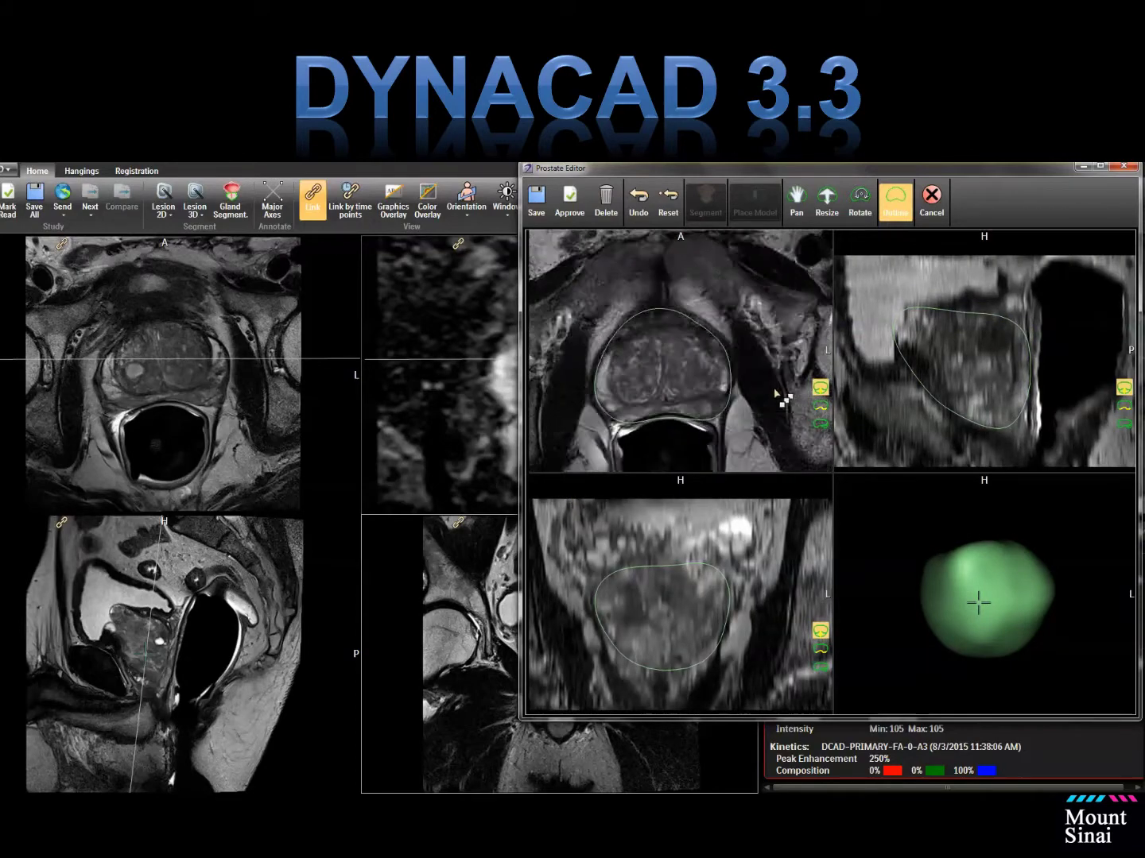
pyautogui.scroll(-2, 761, 412)
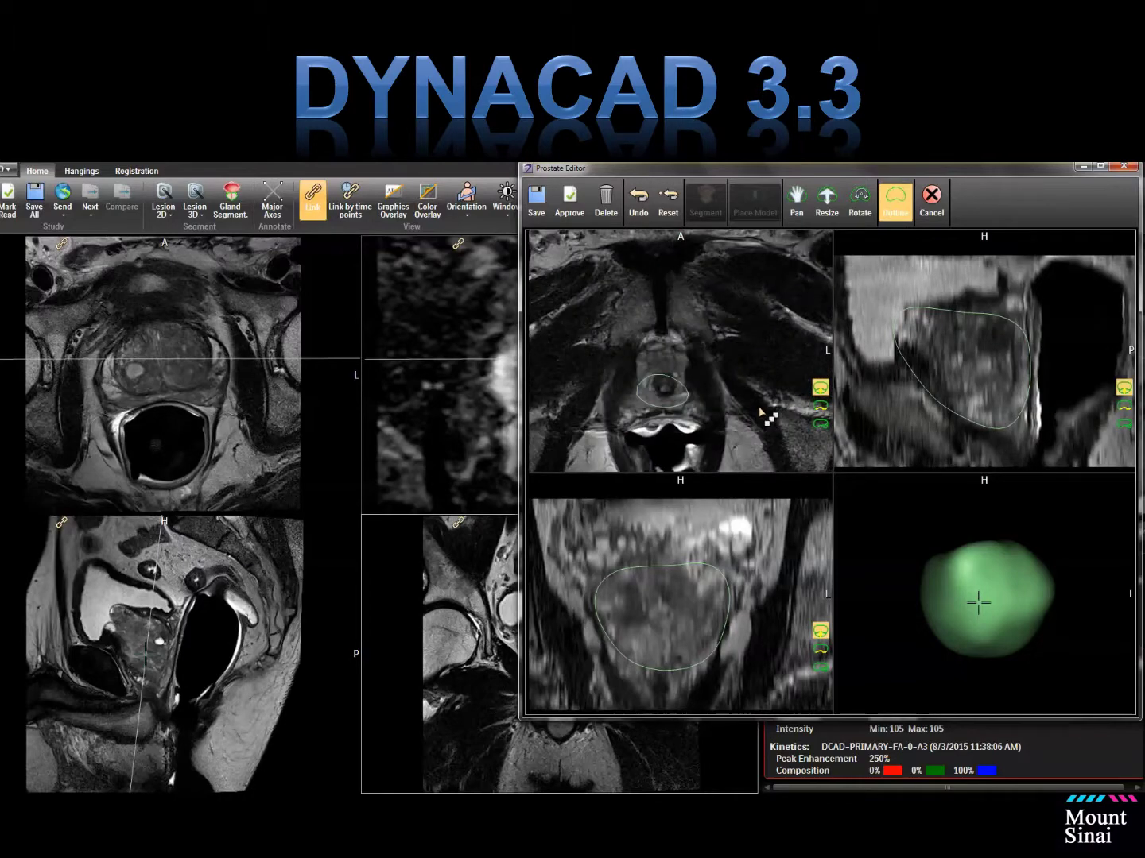
pyautogui.scroll(2, 758, 413)
pyautogui.moveTo(714, 416); pyautogui.dragTo(700, 404)
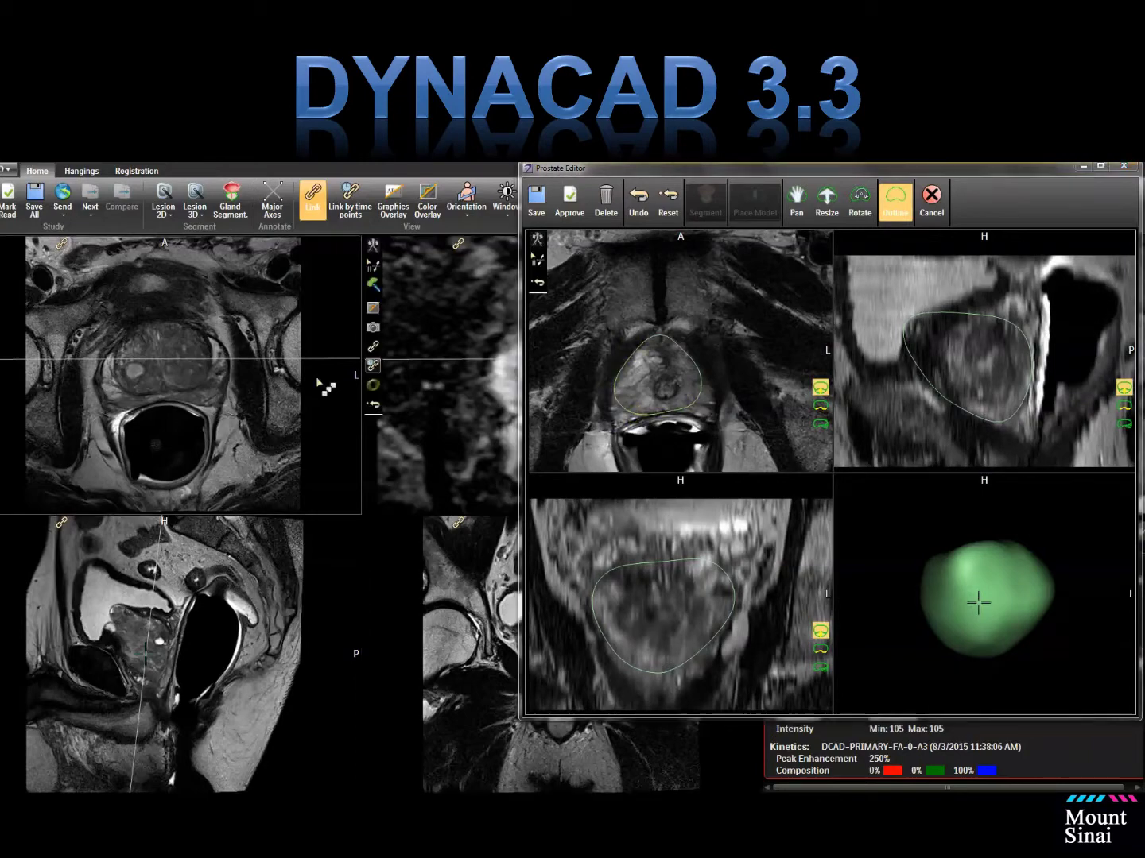
# Step: Correlate the axial T2 image with the other views, marking the outline's right posterior edge near the apex
pyautogui.rightClick(241, 326)
pyautogui.click(275, 433)
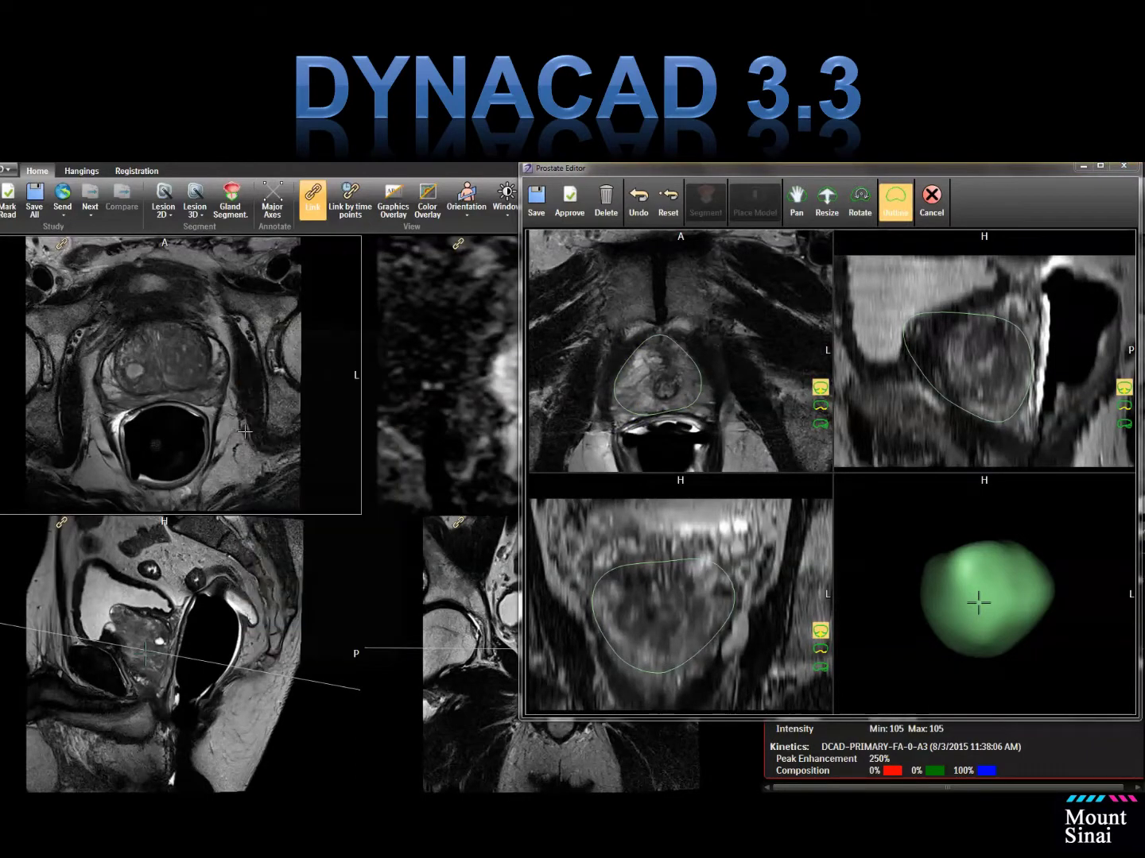
pyautogui.click(220, 410)
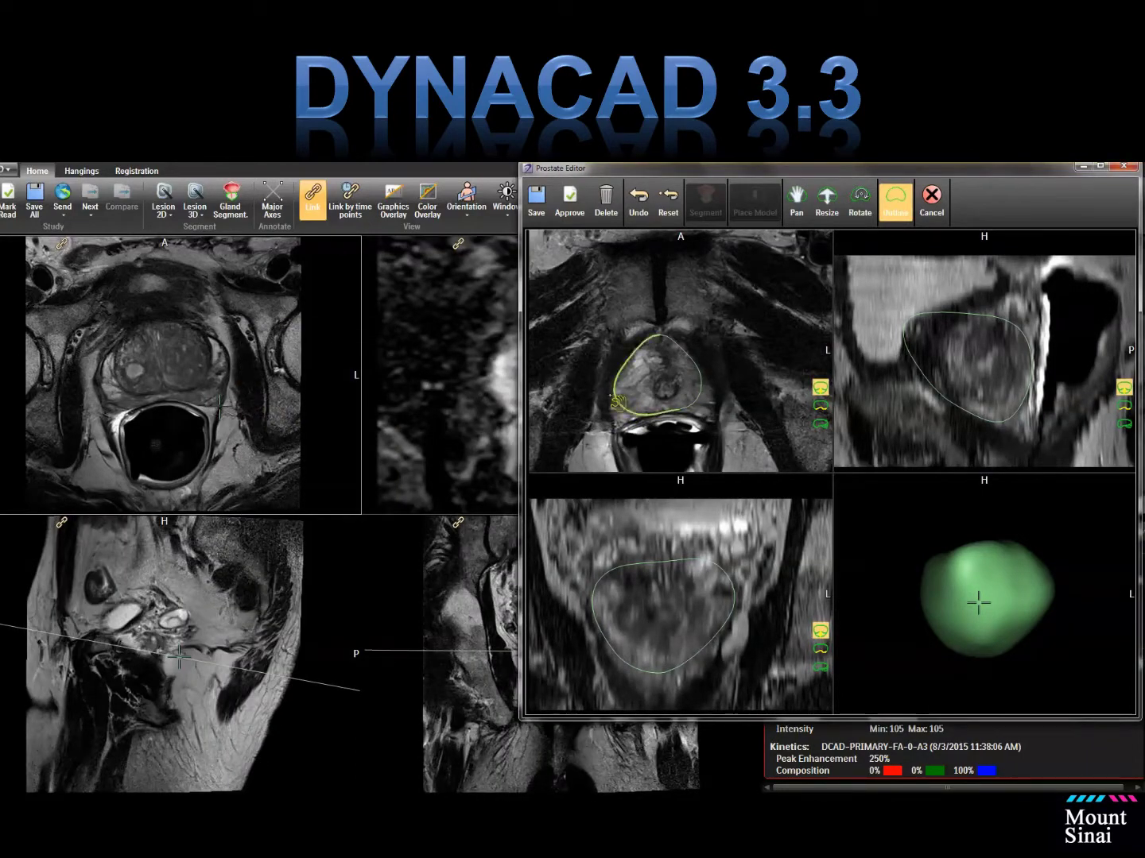
pyautogui.click(611, 395)
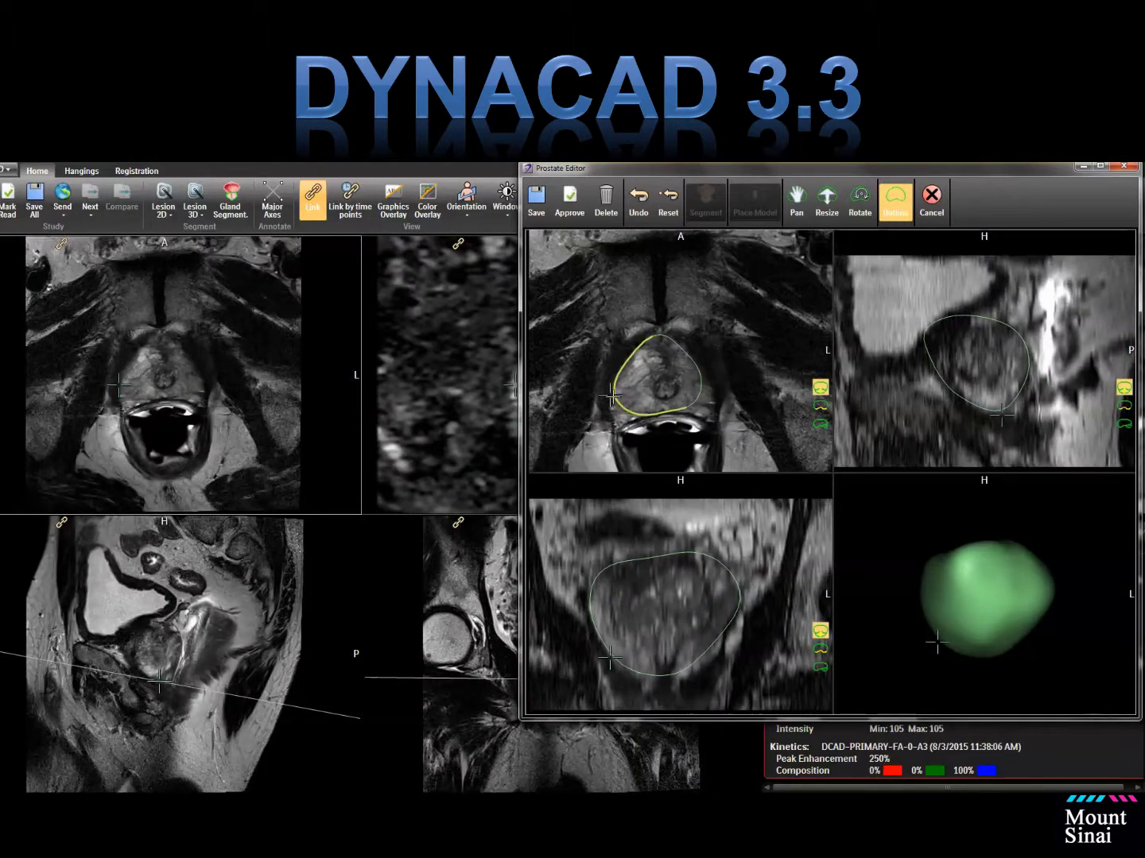
# Step: Load the t2_tse_cor (T2) series in place of the sagittal T2 series beneath the axial view
pyautogui.rightClick(250, 275)
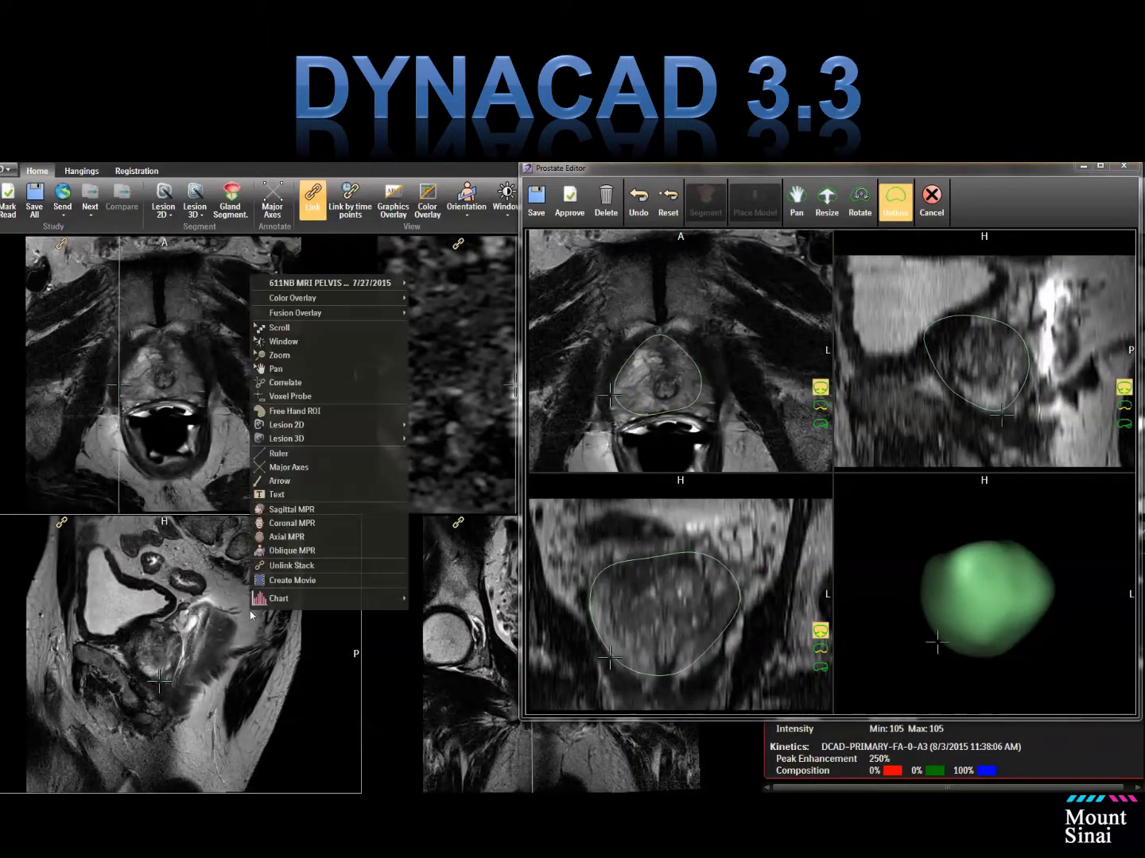
pyautogui.click(204, 611)
pyautogui.rightClick(204, 611)
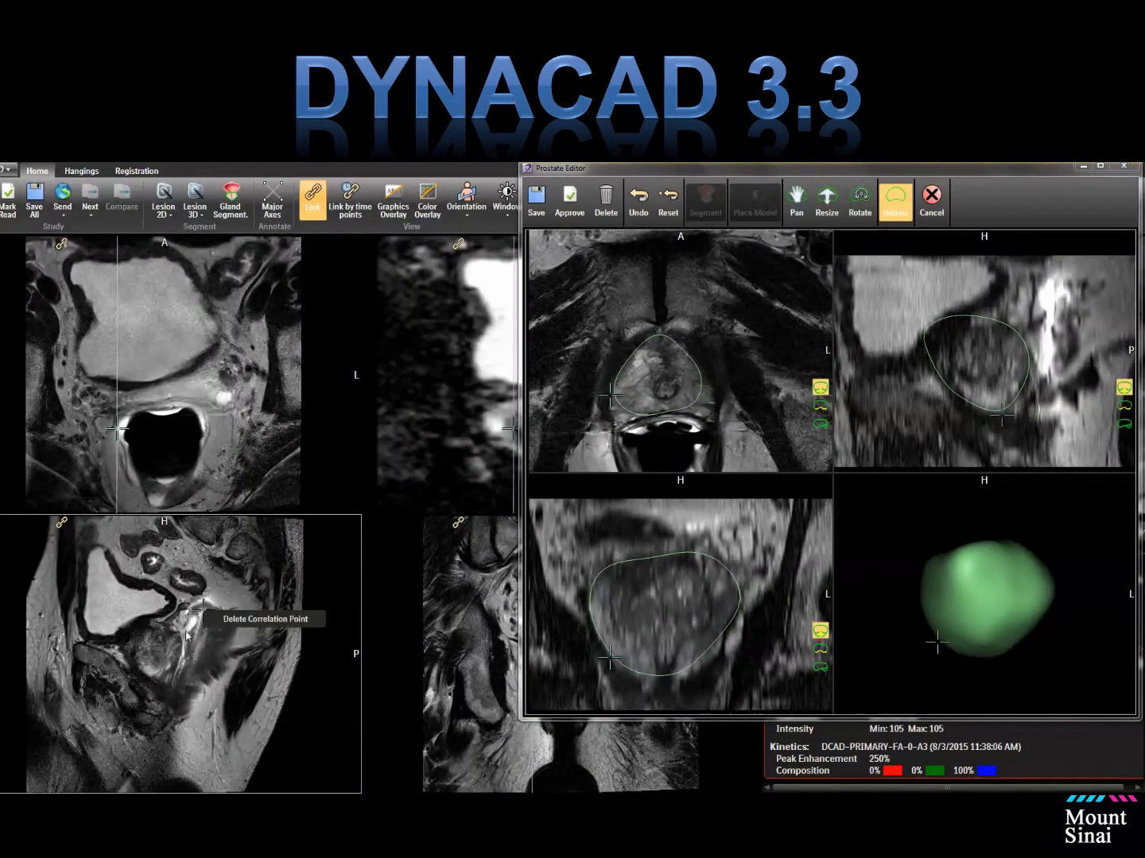
pyautogui.rightClick(232, 562)
pyautogui.moveTo(383, 236)
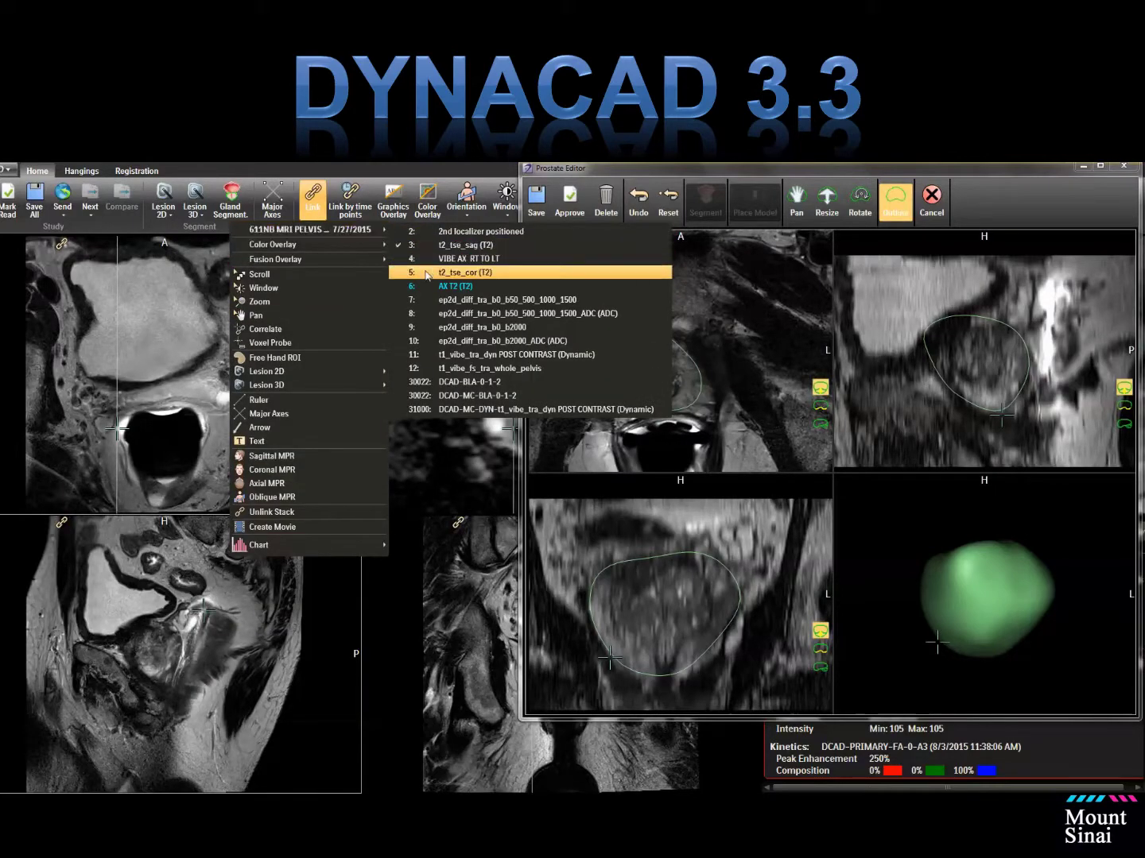
pyautogui.click(445, 258)
# Step: Compare the right and left edges of the gland outline near the apex with the T2 views using correlation points
pyautogui.click(581, 511)
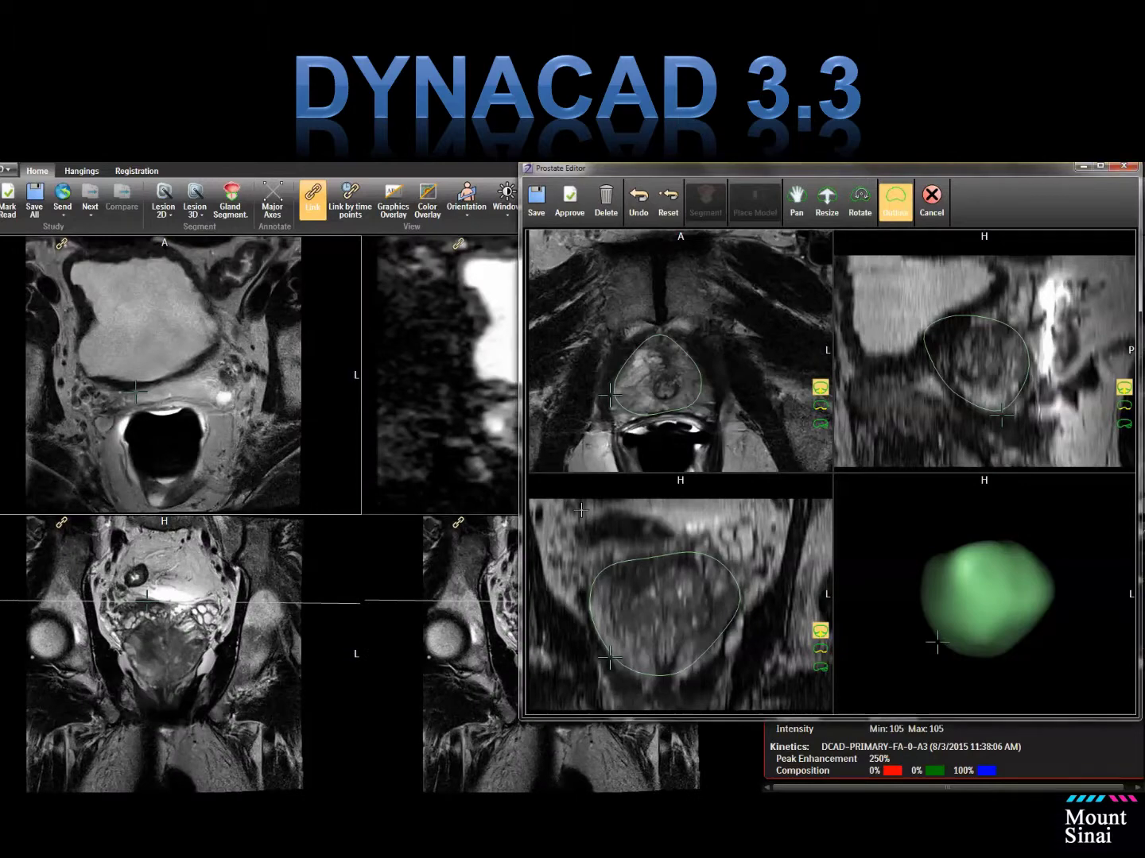
pyautogui.click(614, 390)
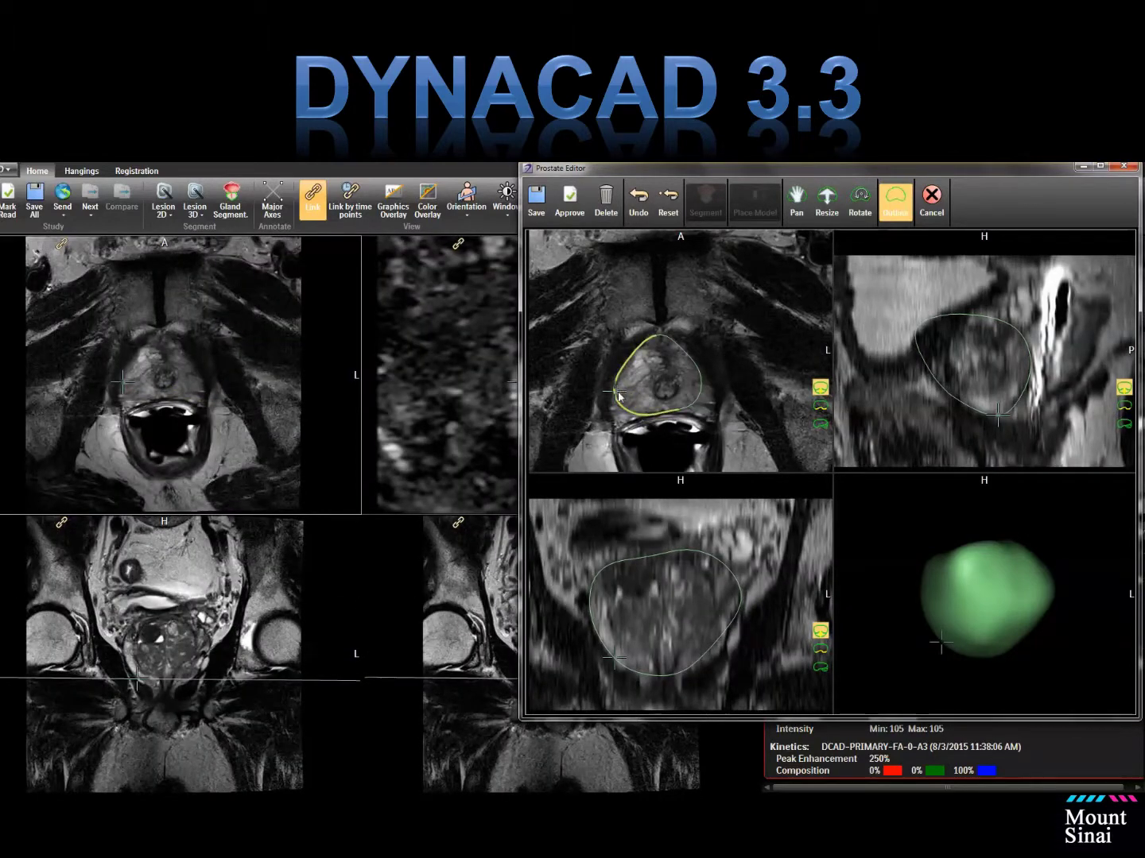
pyautogui.click(624, 405)
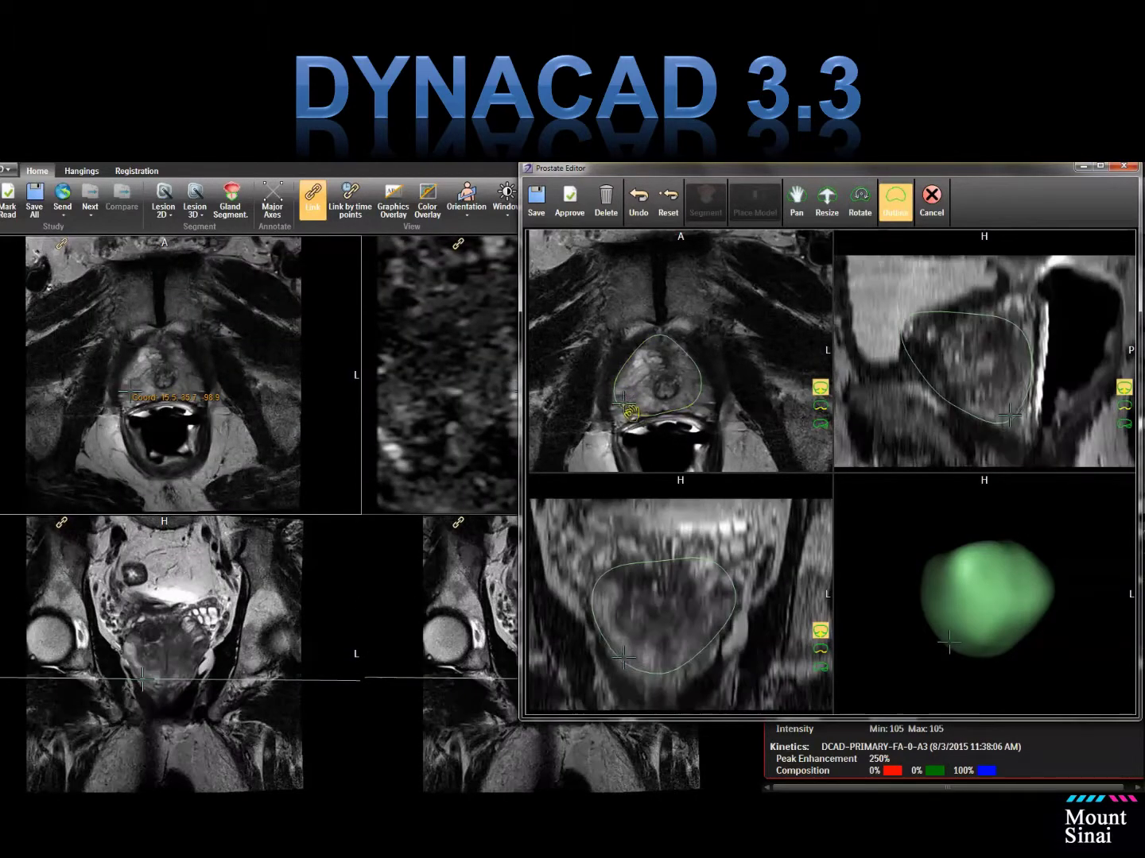
pyautogui.click(707, 397)
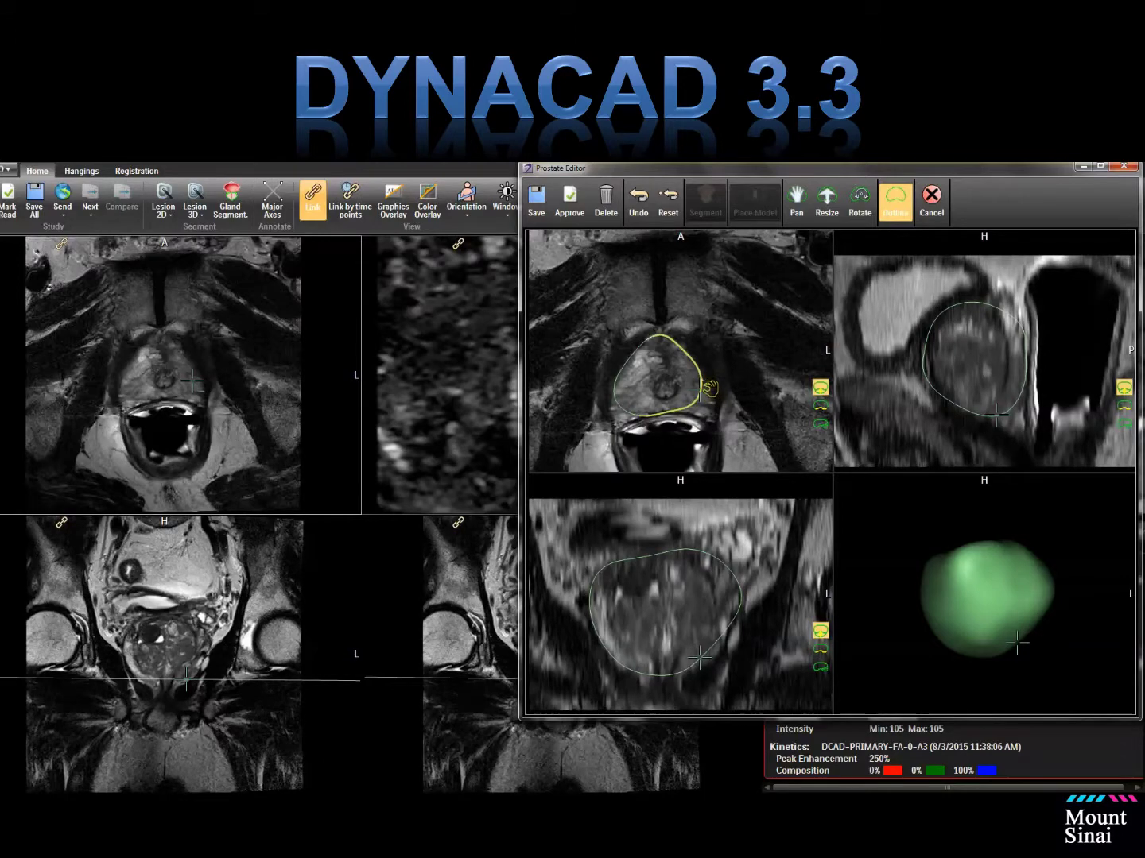
pyautogui.scroll(-2, 710, 389)
pyautogui.click(720, 384)
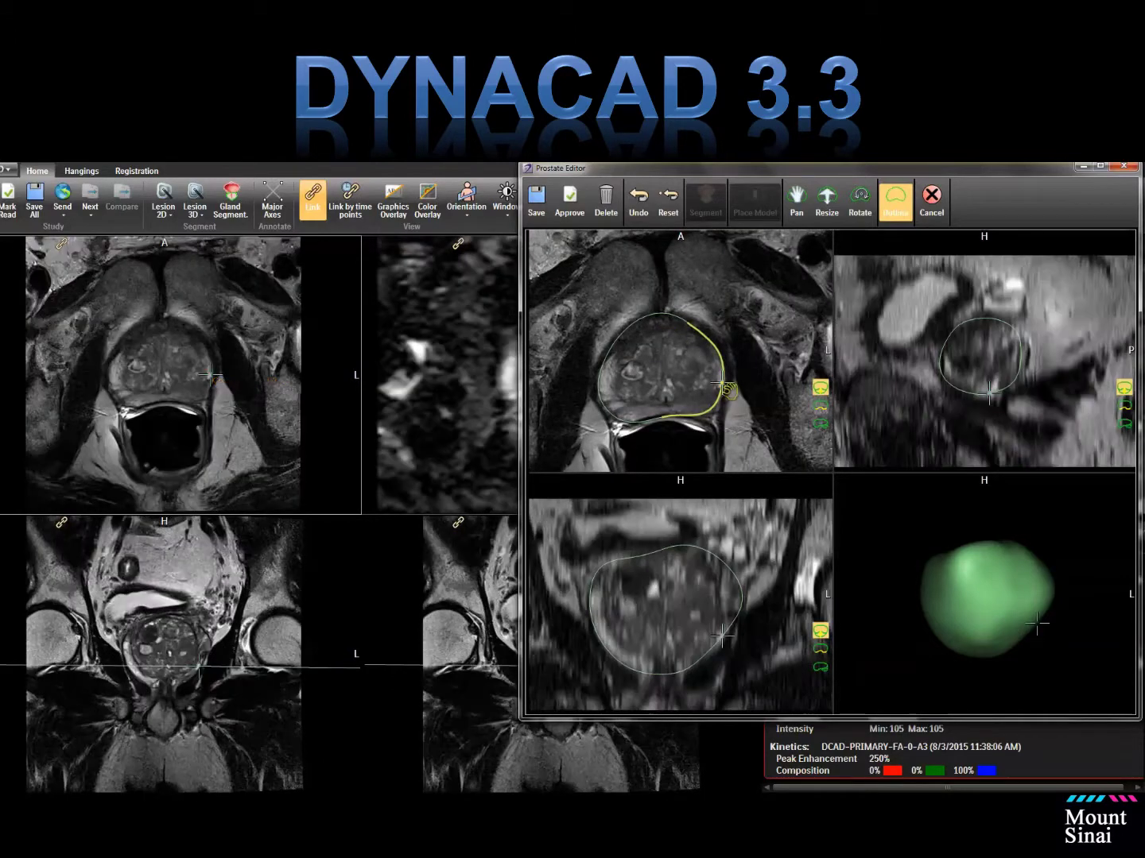
# Step: Pull the left edge of the gland outline slightly inward on the apical axial slice
pyautogui.scroll(-3, 730, 397)
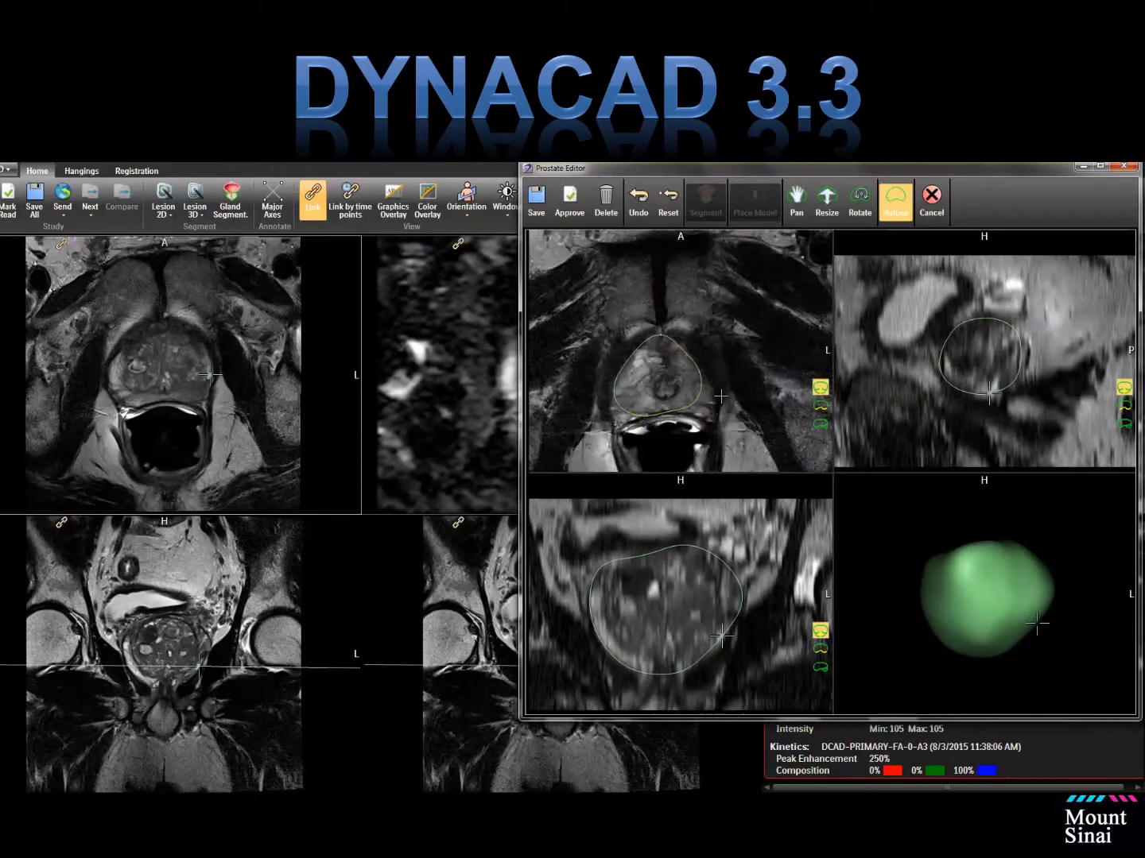
pyautogui.click(704, 390)
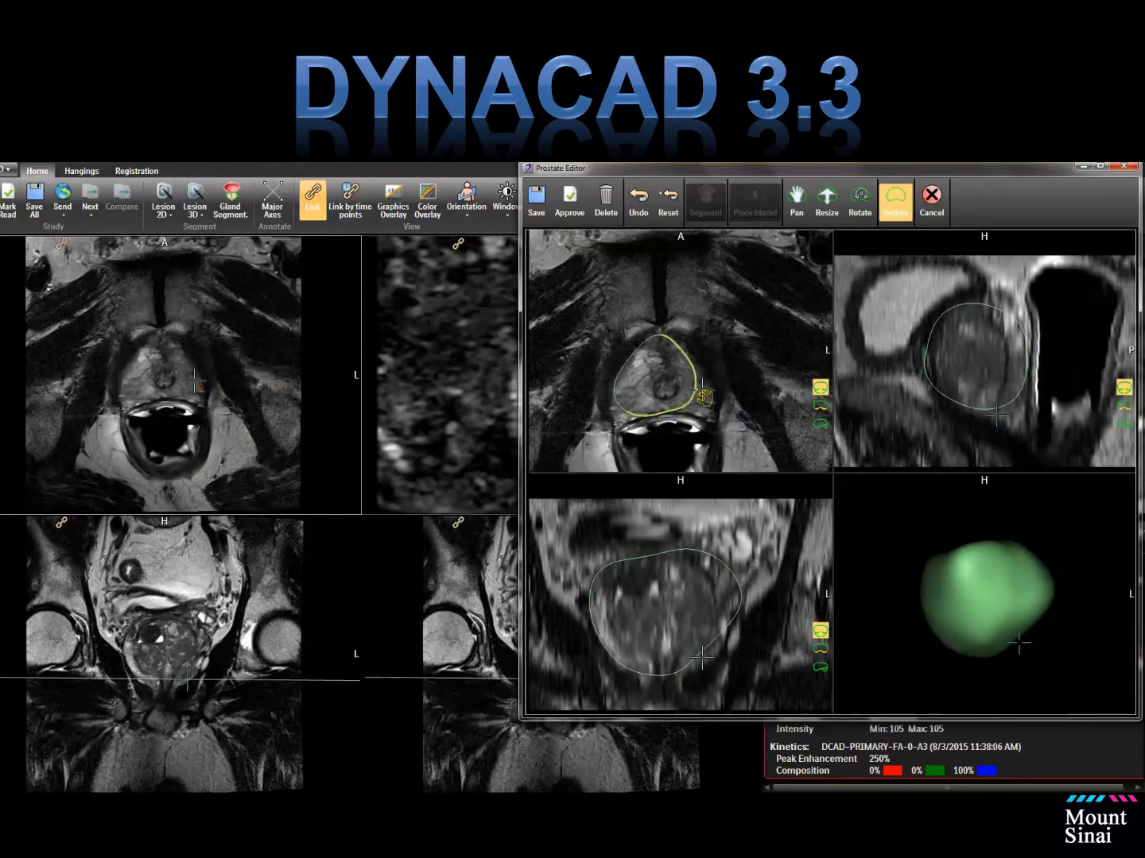
pyautogui.click(698, 391)
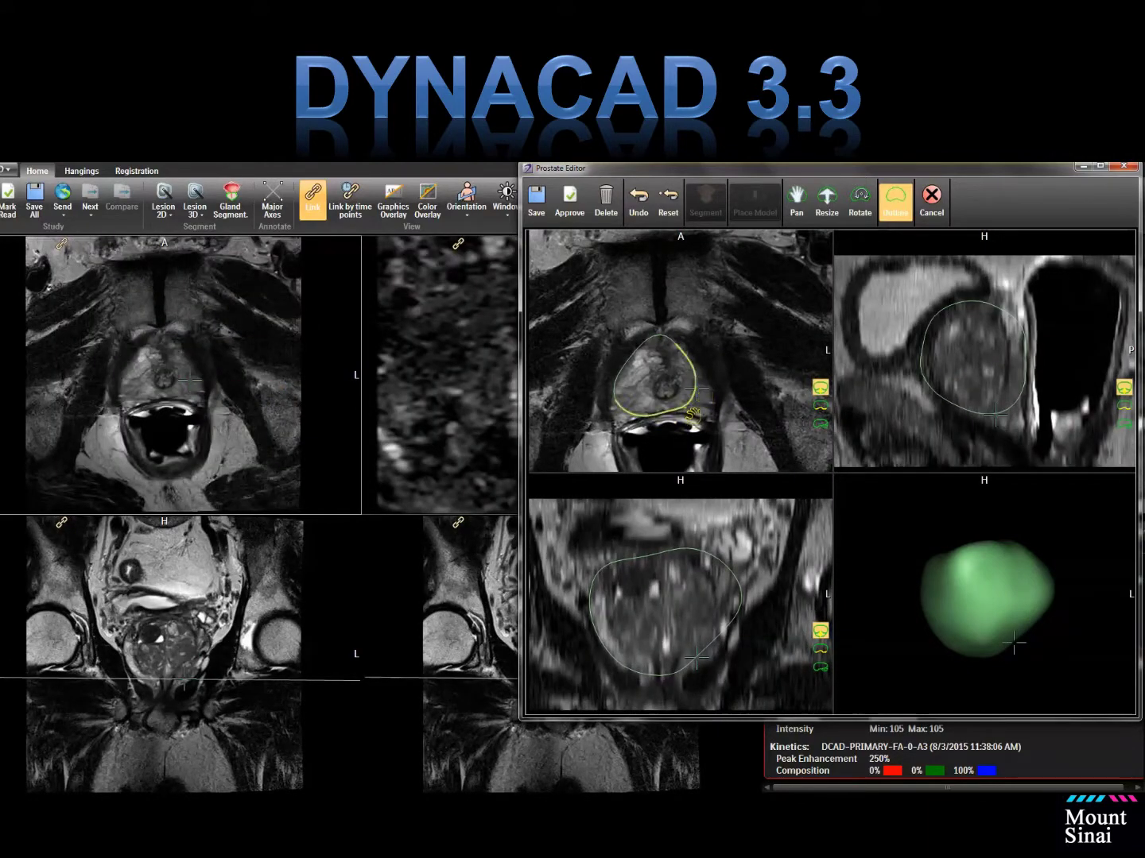
# Step: Fine-tune the lateral and anterior edges of the gland outline on the apical axial slice
pyautogui.click(697, 410)
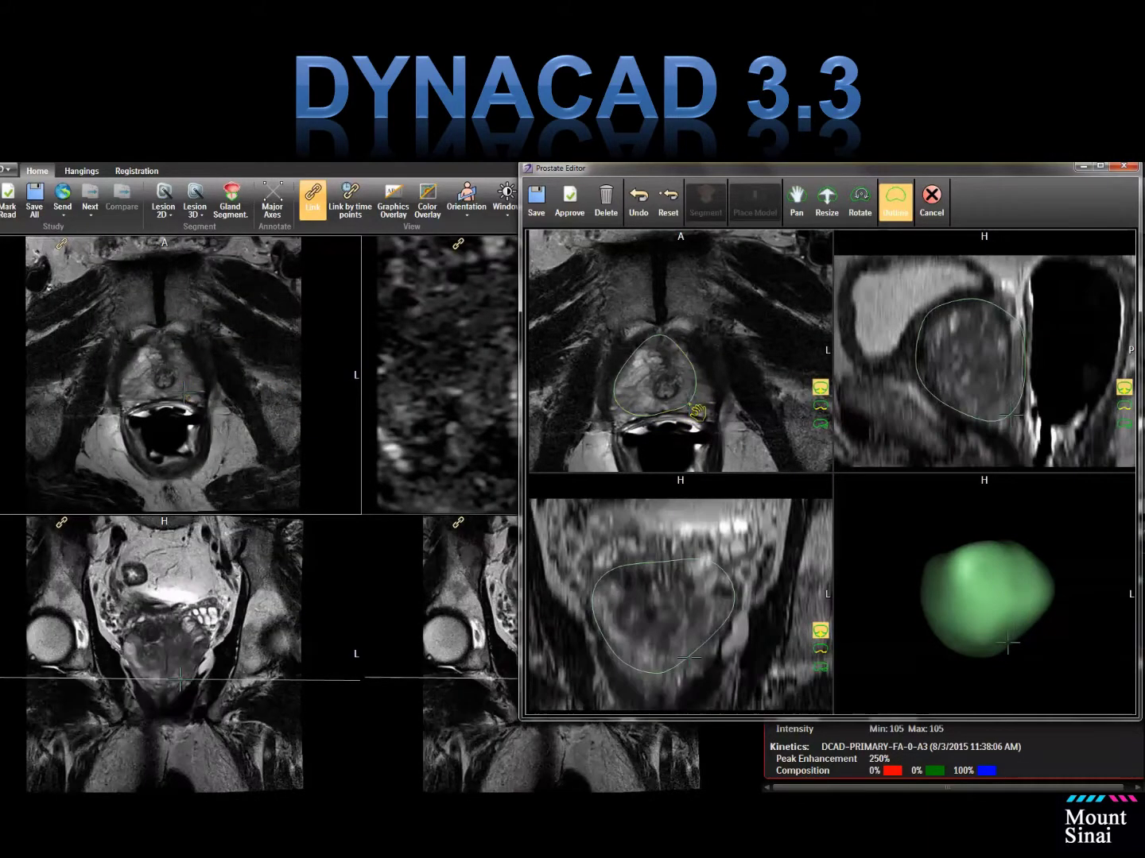
pyautogui.click(689, 361)
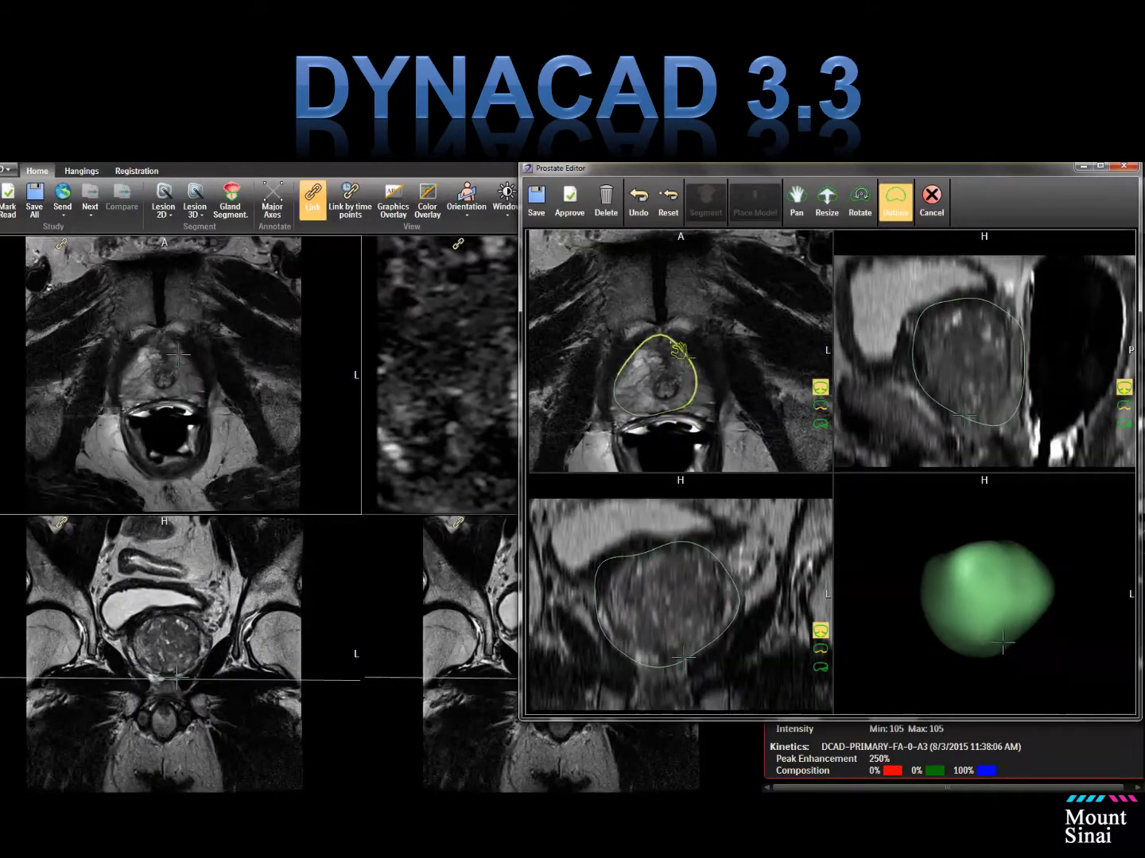
pyautogui.click(664, 337)
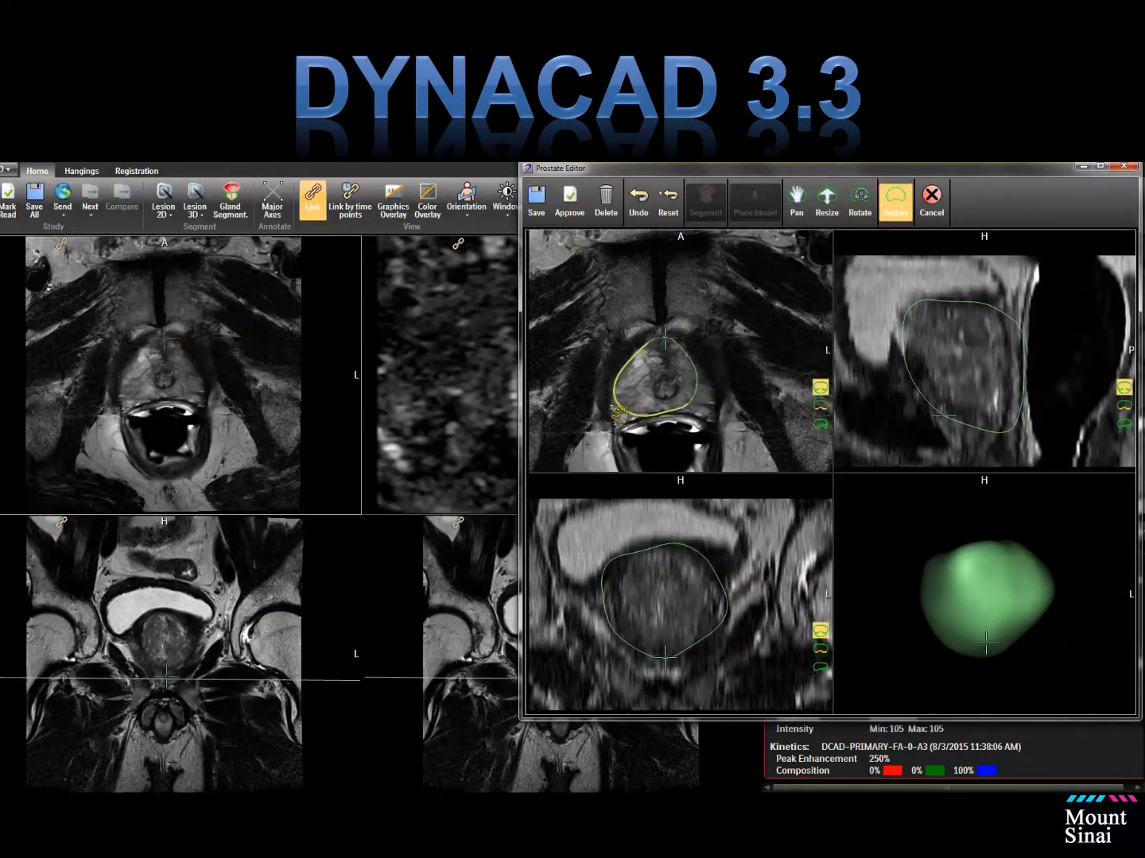
pyautogui.click(611, 403)
pyautogui.click(703, 397)
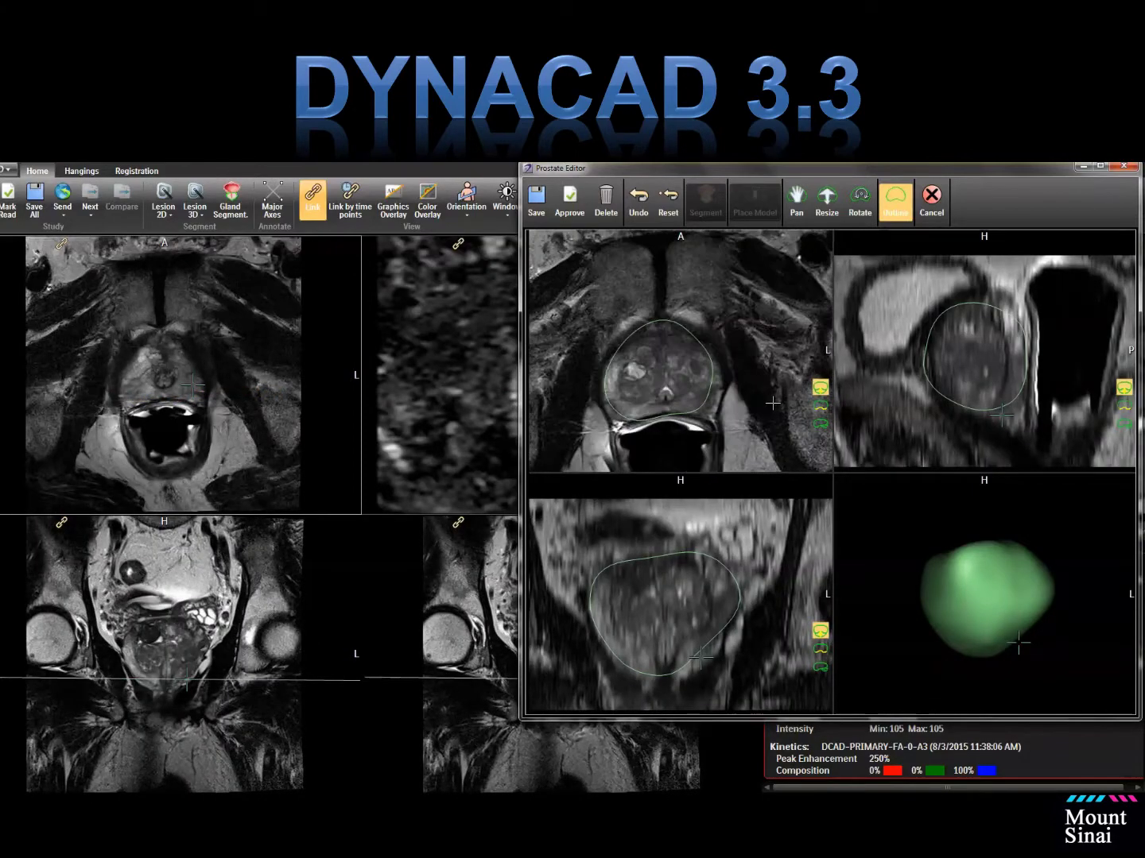
# Step: Adjust both posterolateral corners of the gland outline on the axial slices just above the apex
pyautogui.click(704, 400)
pyautogui.moveTo(713, 408); pyautogui.dragTo(714, 403)
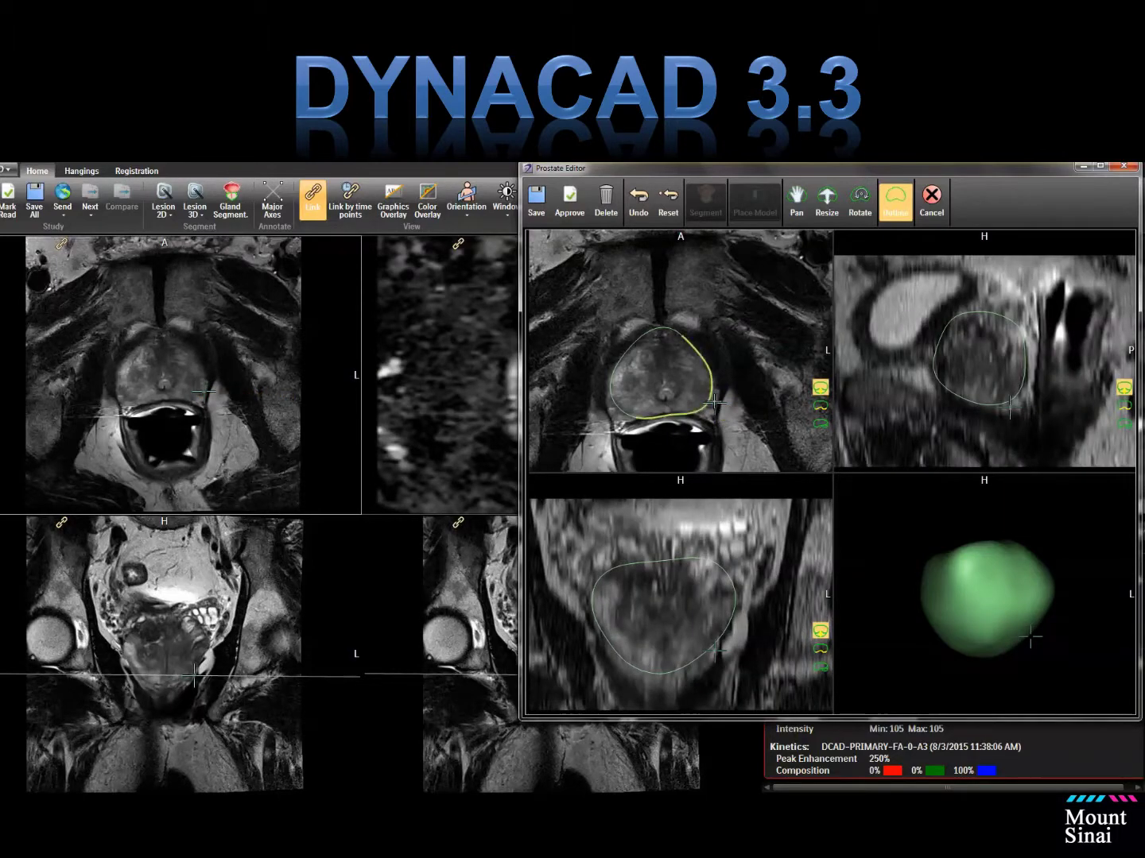
pyautogui.moveTo(664, 422); pyautogui.dragTo(619, 410)
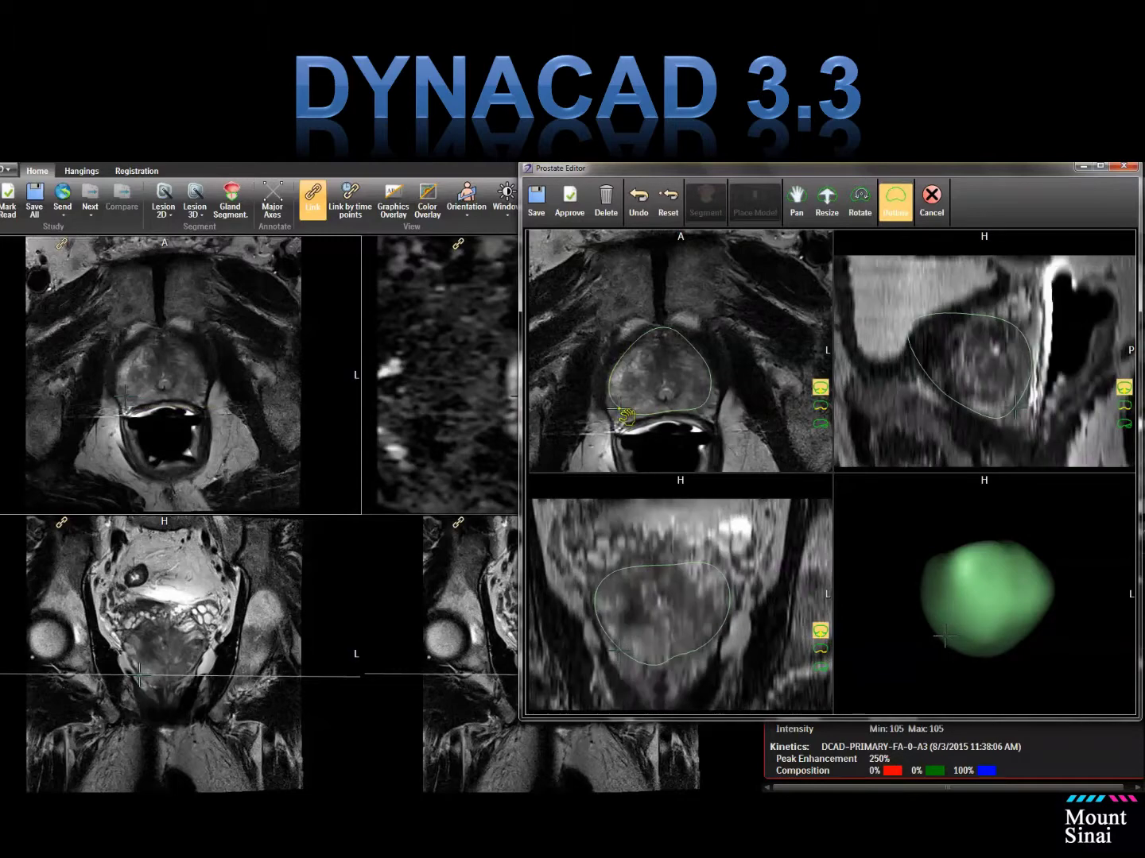
# Step: Reshape the lateral and anterior edges of the gland outline on the axial slice near the bladder base
pyautogui.scroll(4, 643, 392)
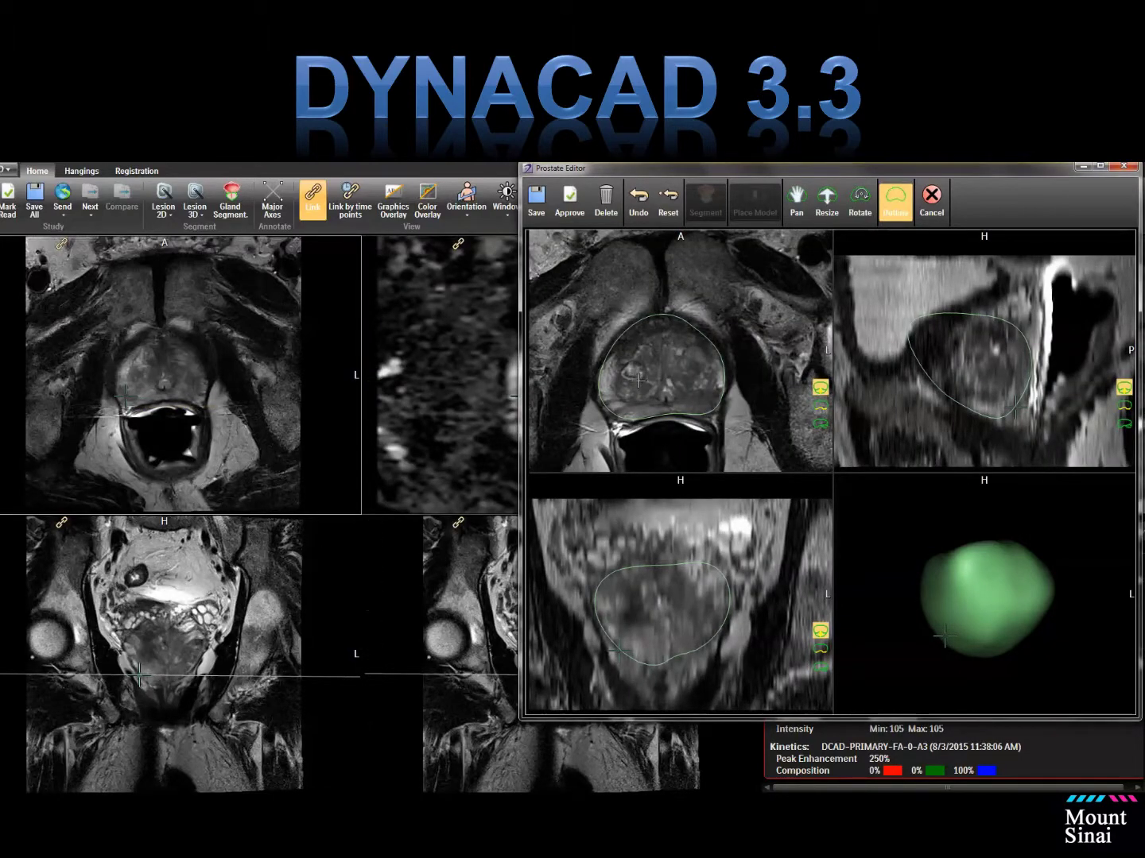
pyautogui.scroll(-5, 651, 383)
pyautogui.scroll(-2, 651, 385)
pyautogui.moveTo(674, 426); pyautogui.dragTo(710, 411)
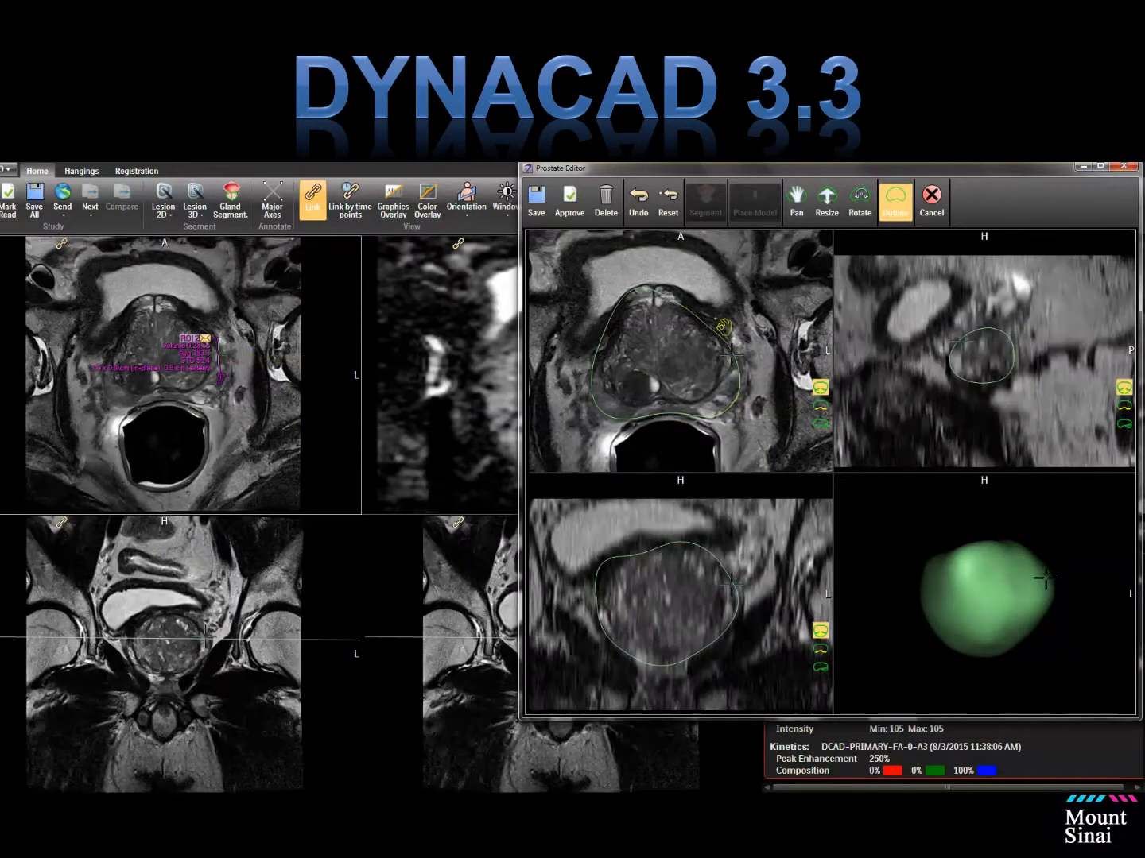
pyautogui.click(679, 301)
pyautogui.click(682, 293)
pyautogui.click(633, 288)
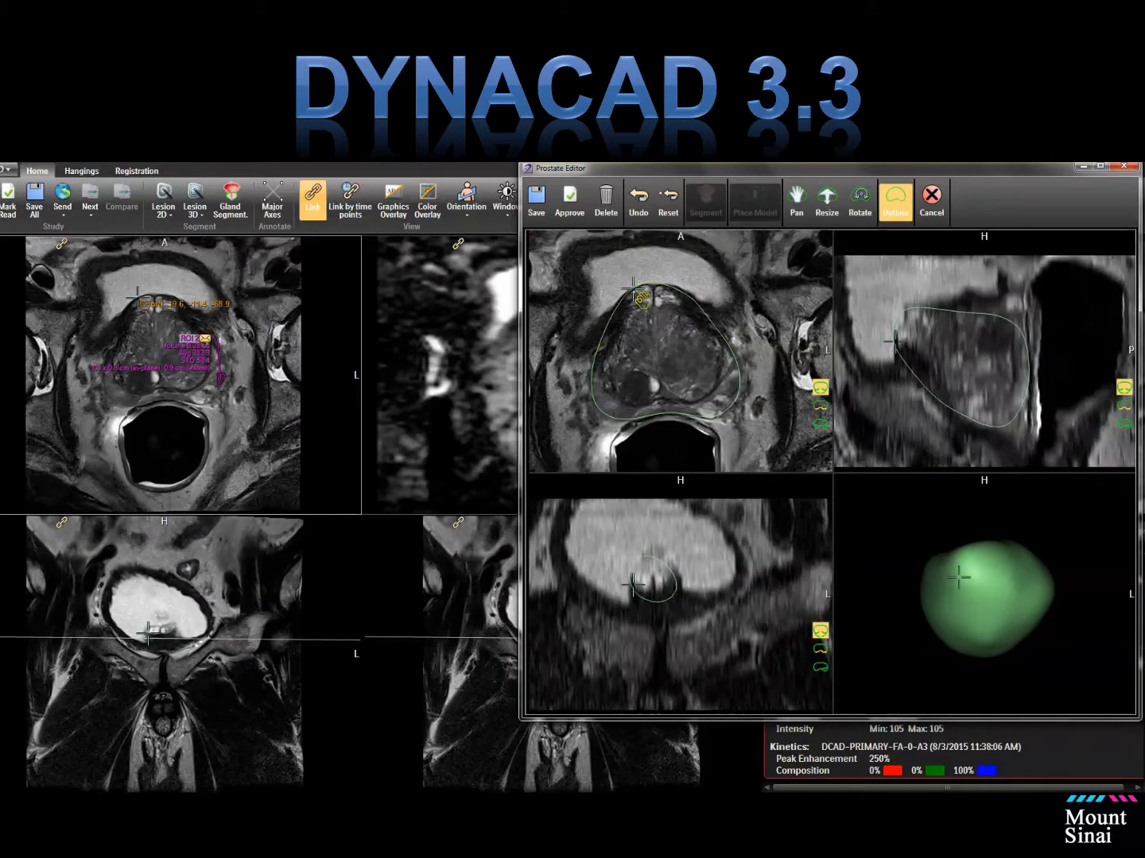
# Step: Examine how the gland outline fits the prostate across the axial slices from base to apex
pyautogui.scroll(-5, 661, 390)
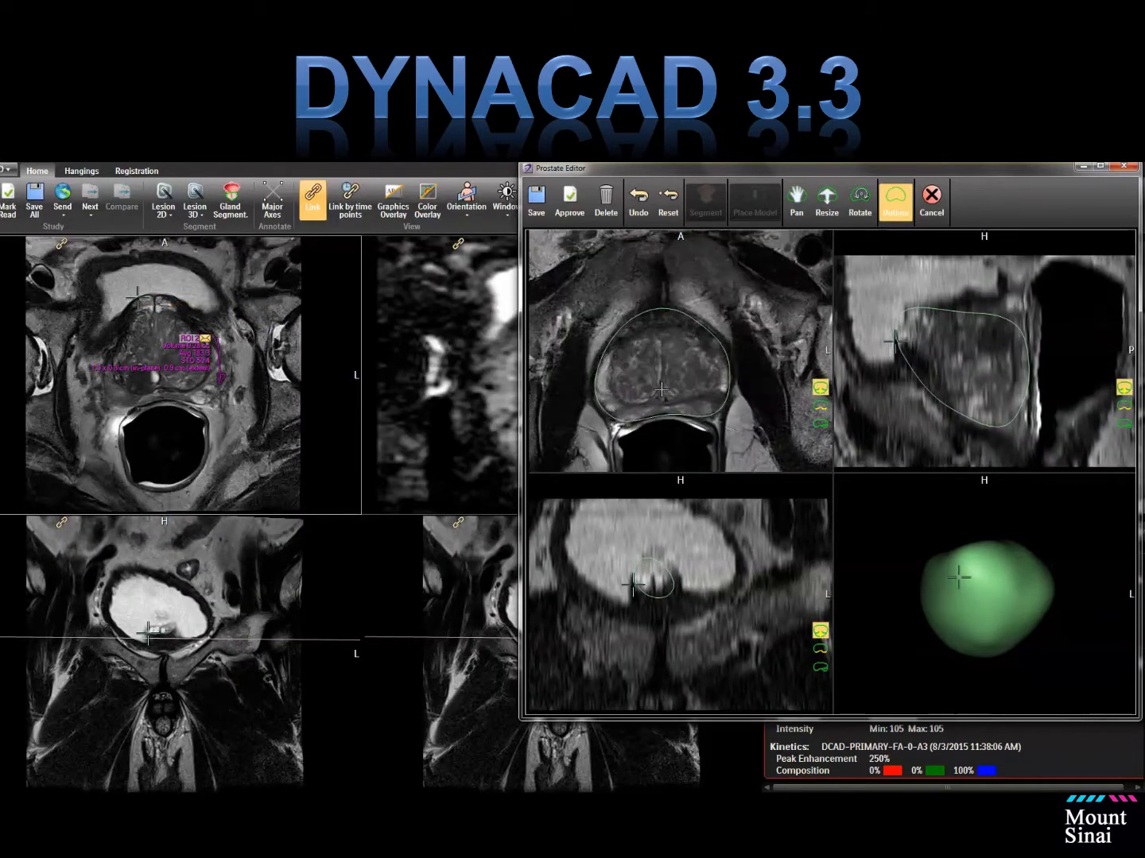
pyautogui.scroll(-3, 662, 390)
pyautogui.scroll(8, 691, 410)
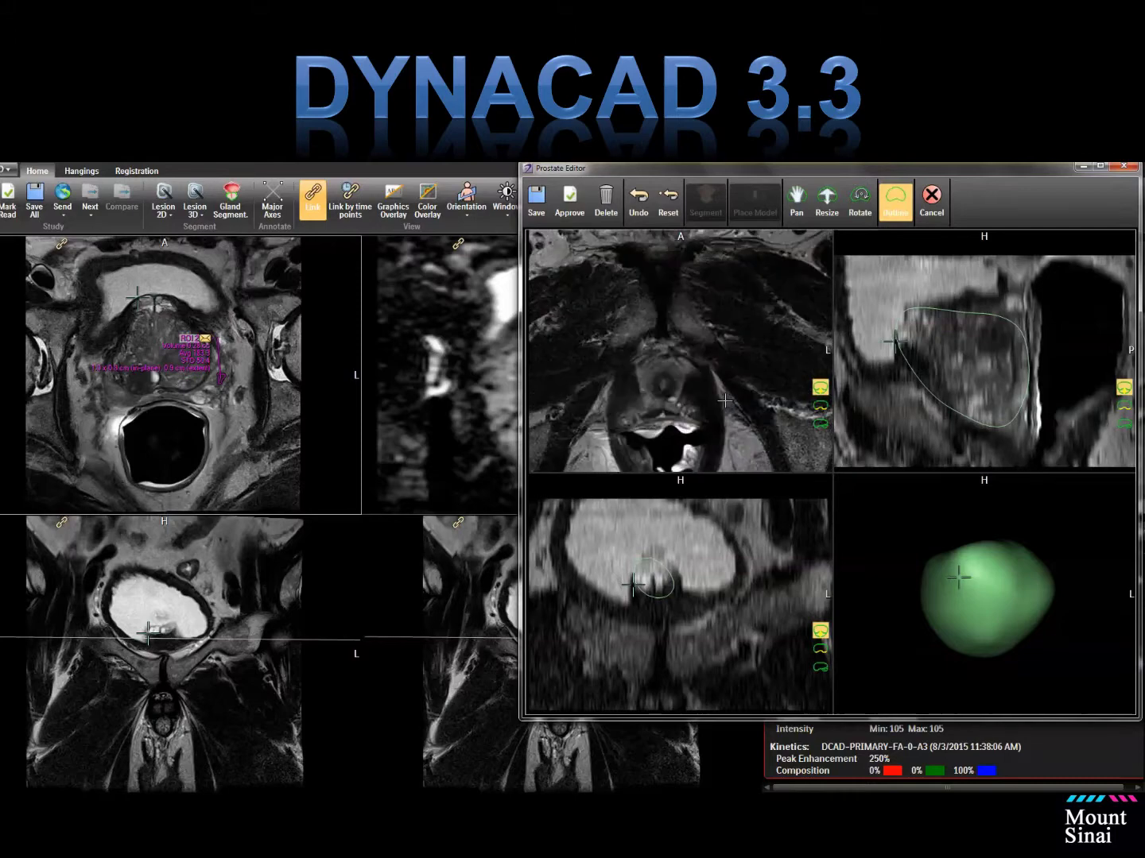
pyautogui.scroll(4, 778, 426)
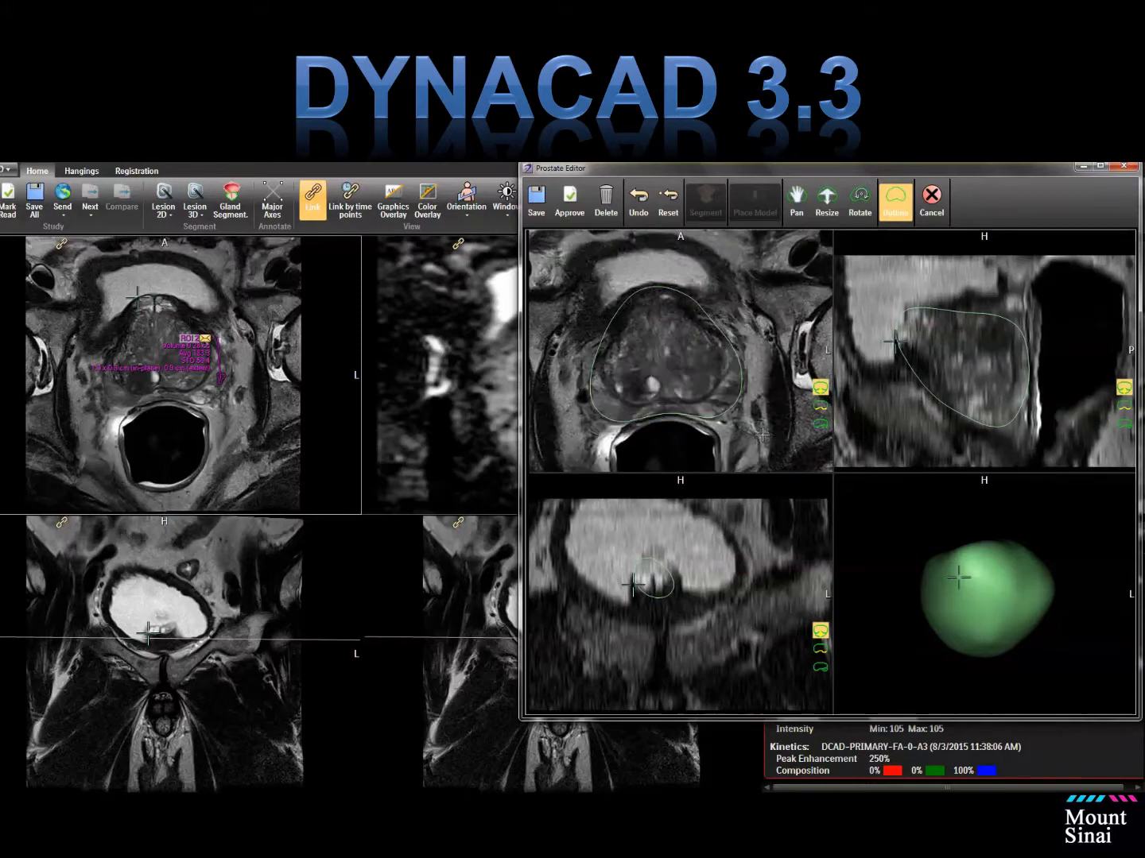
pyautogui.scroll(3, 751, 441)
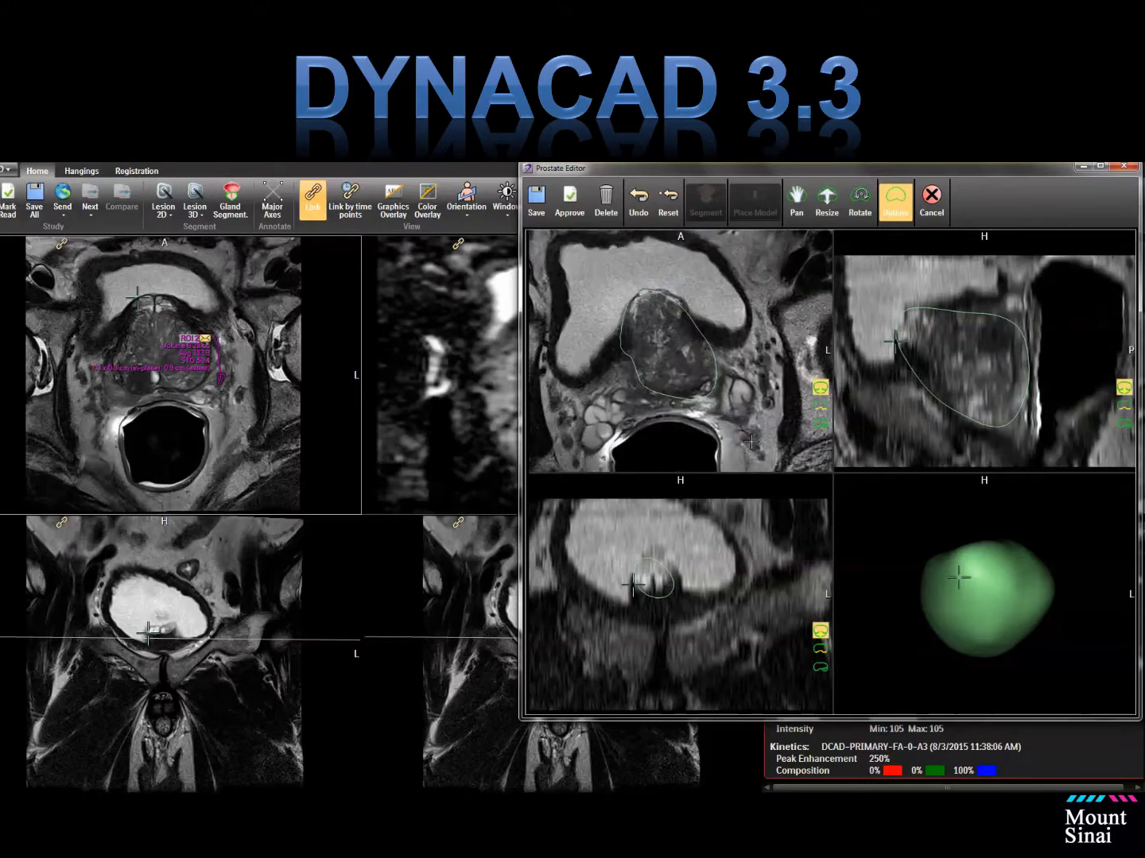
pyautogui.scroll(-6, 752, 440)
pyautogui.scroll(-3, 751, 445)
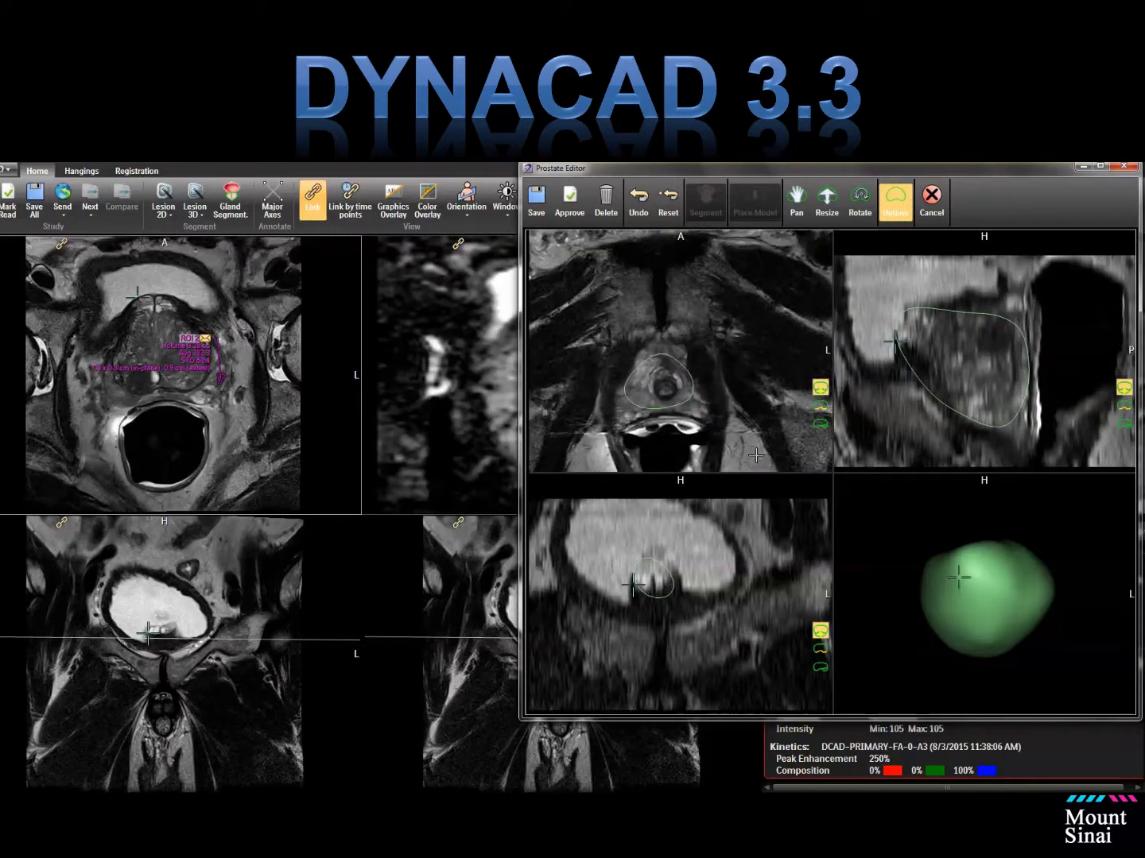
pyautogui.scroll(4, 754, 455)
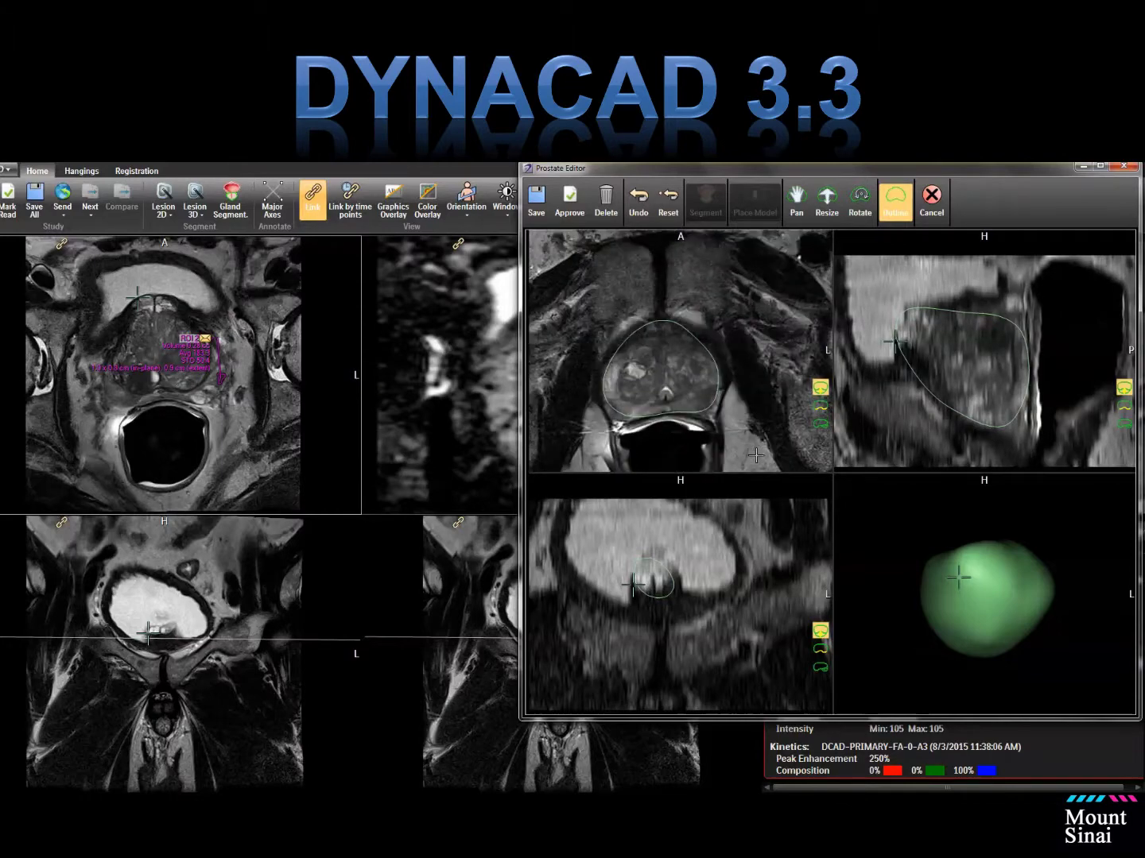
pyautogui.scroll(8, 753, 458)
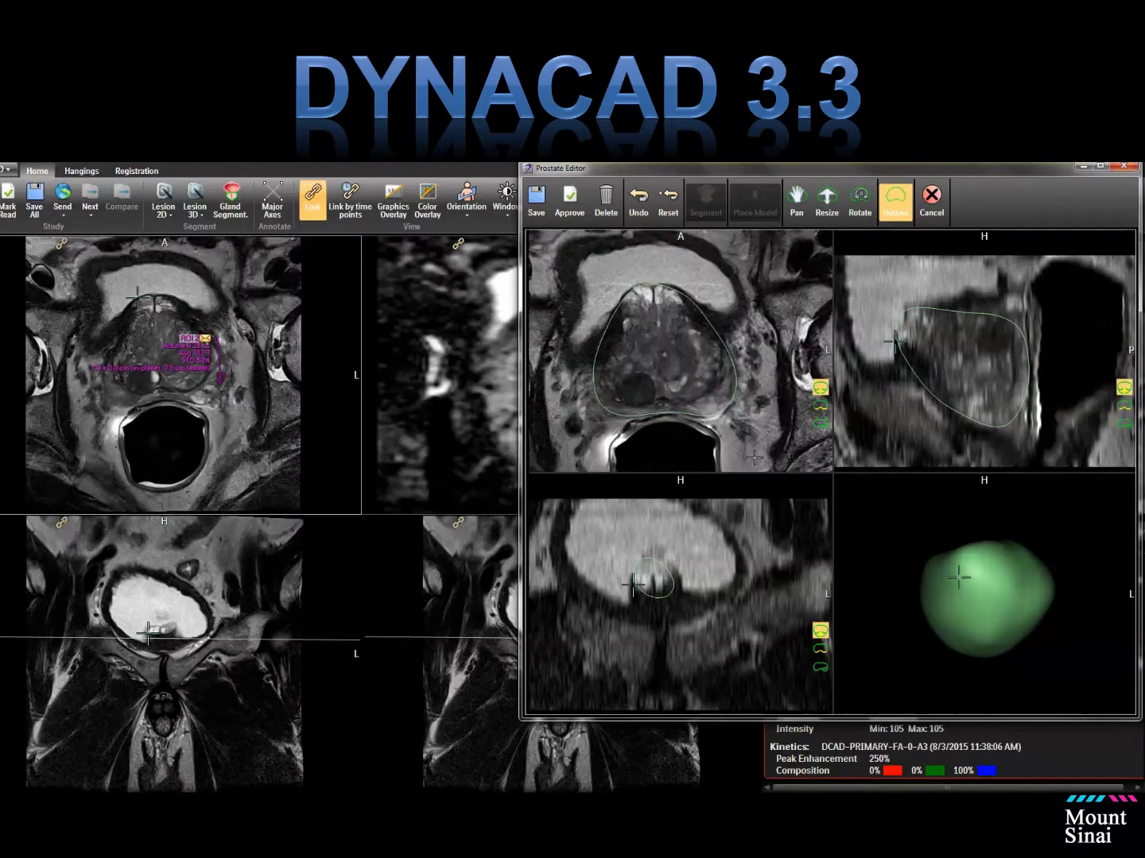
pyautogui.scroll(-6, 754, 458)
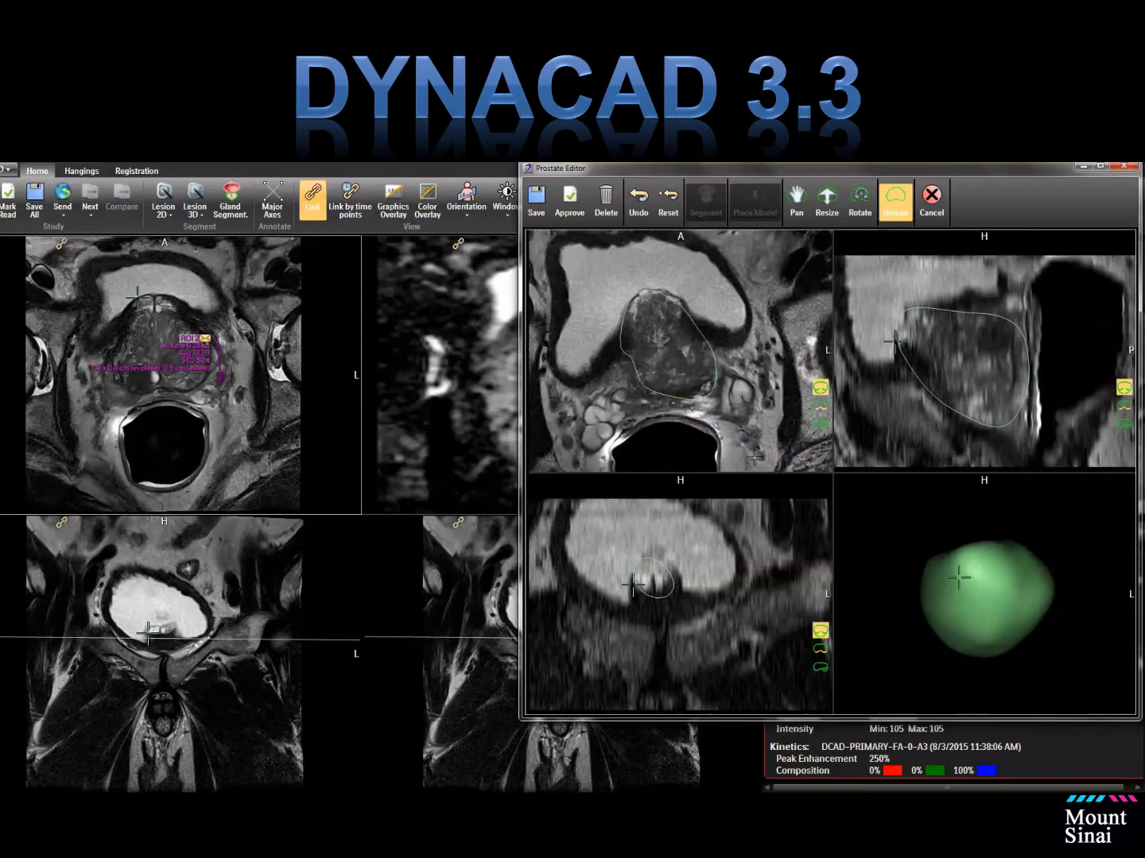
pyautogui.scroll(-6, 753, 459)
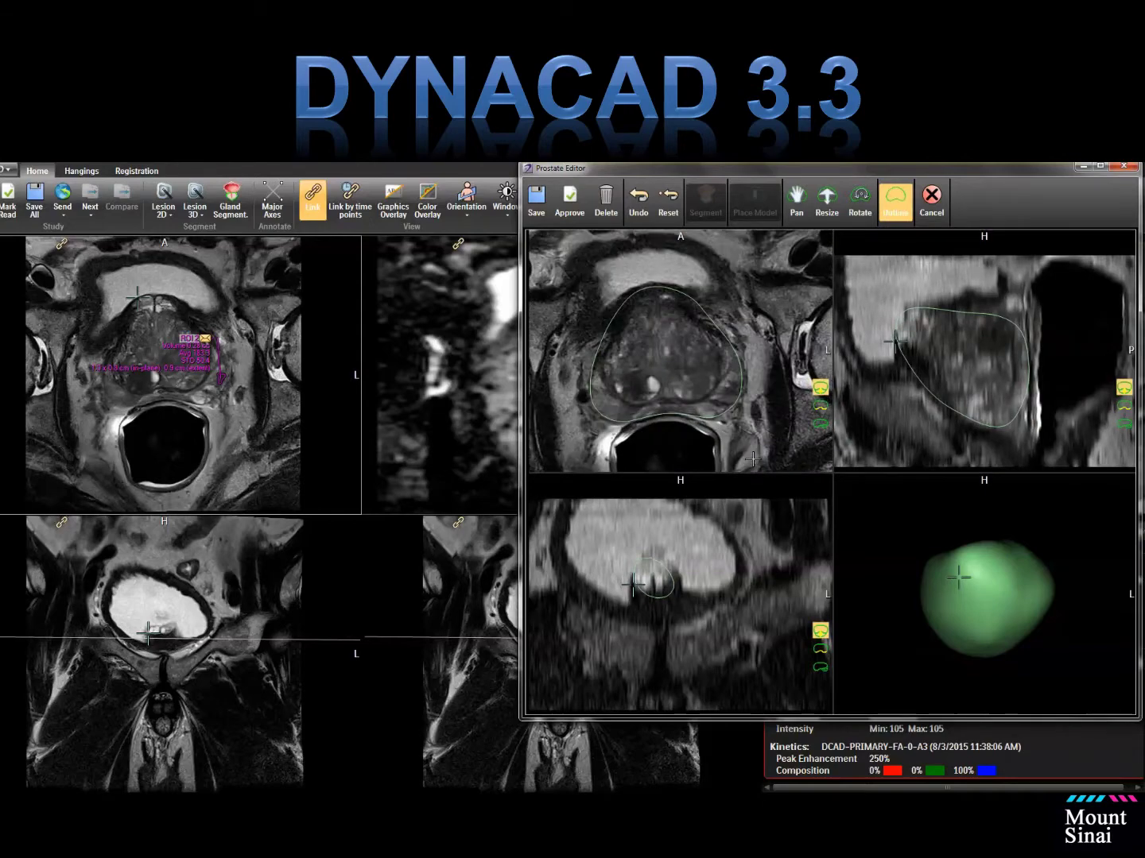
pyautogui.scroll(-5, 753, 459)
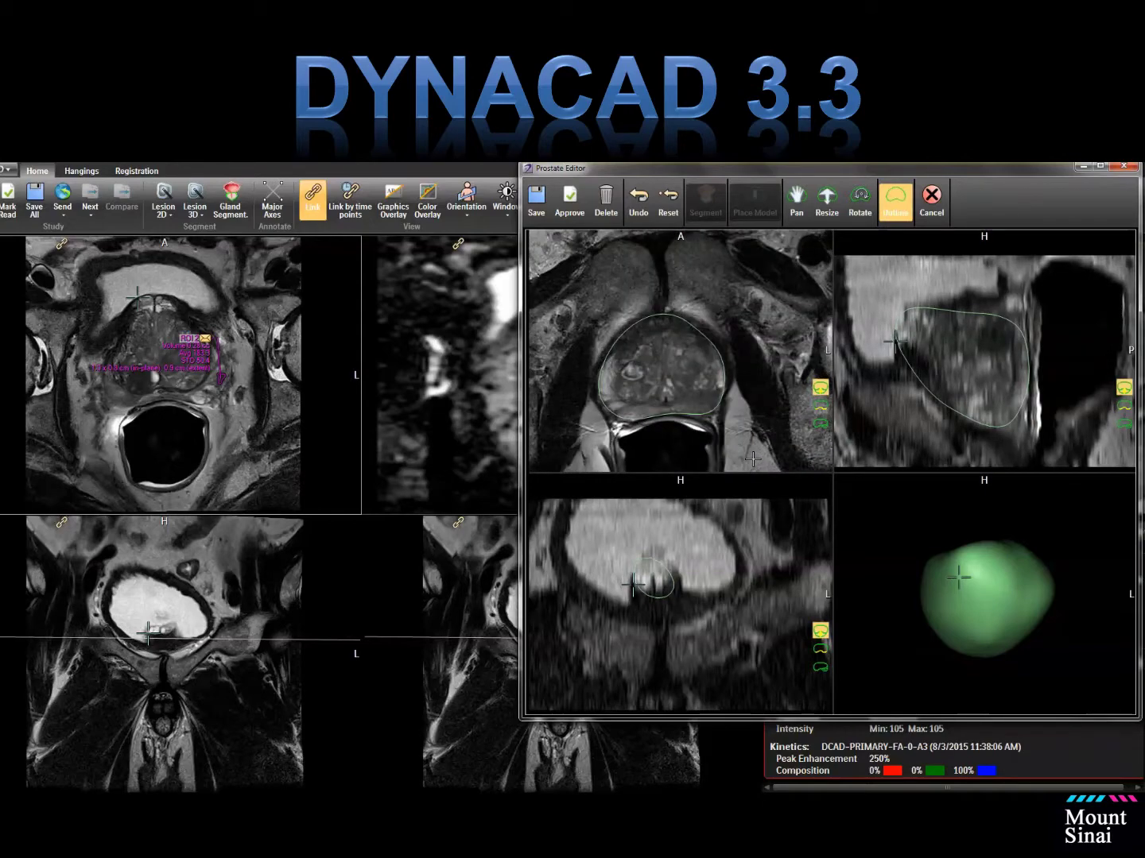
pyautogui.scroll(-2, 754, 459)
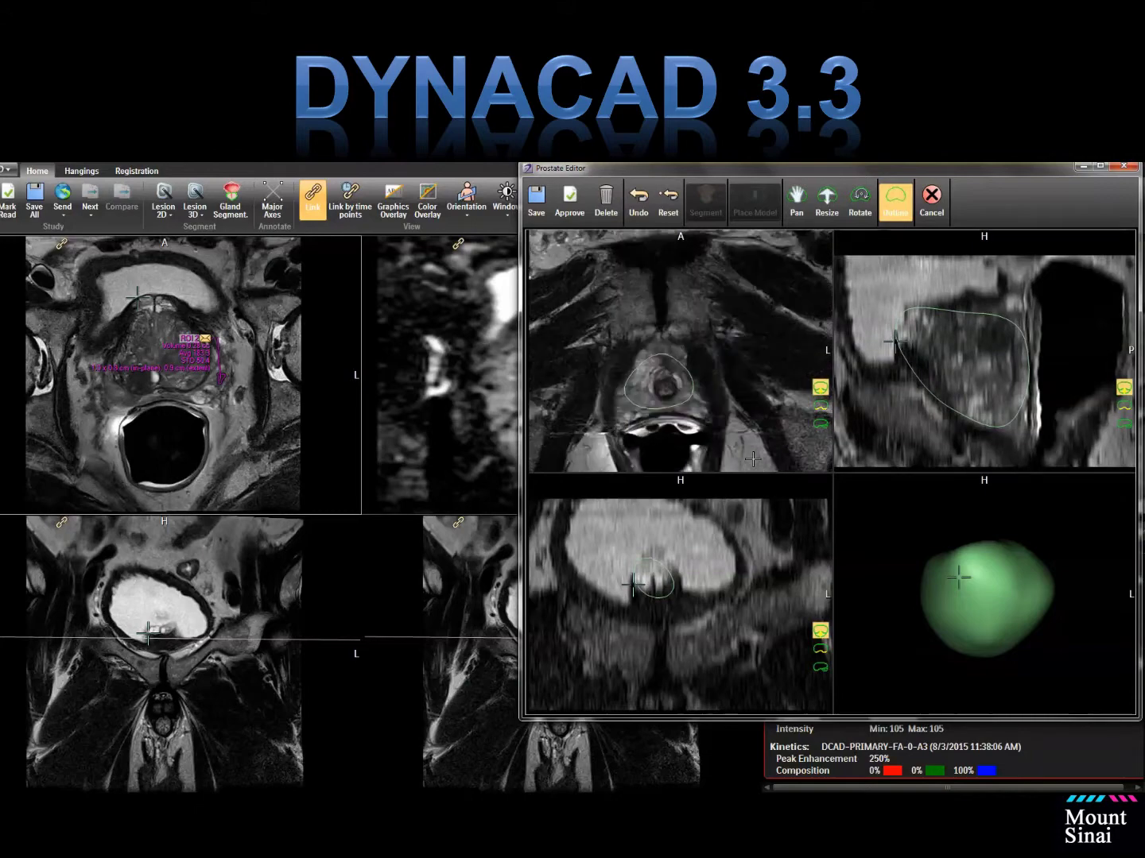
# Step: Refine the posterior edge of the outline on the apical axial slice and its lowest edge in the coronal view
pyautogui.click(698, 406)
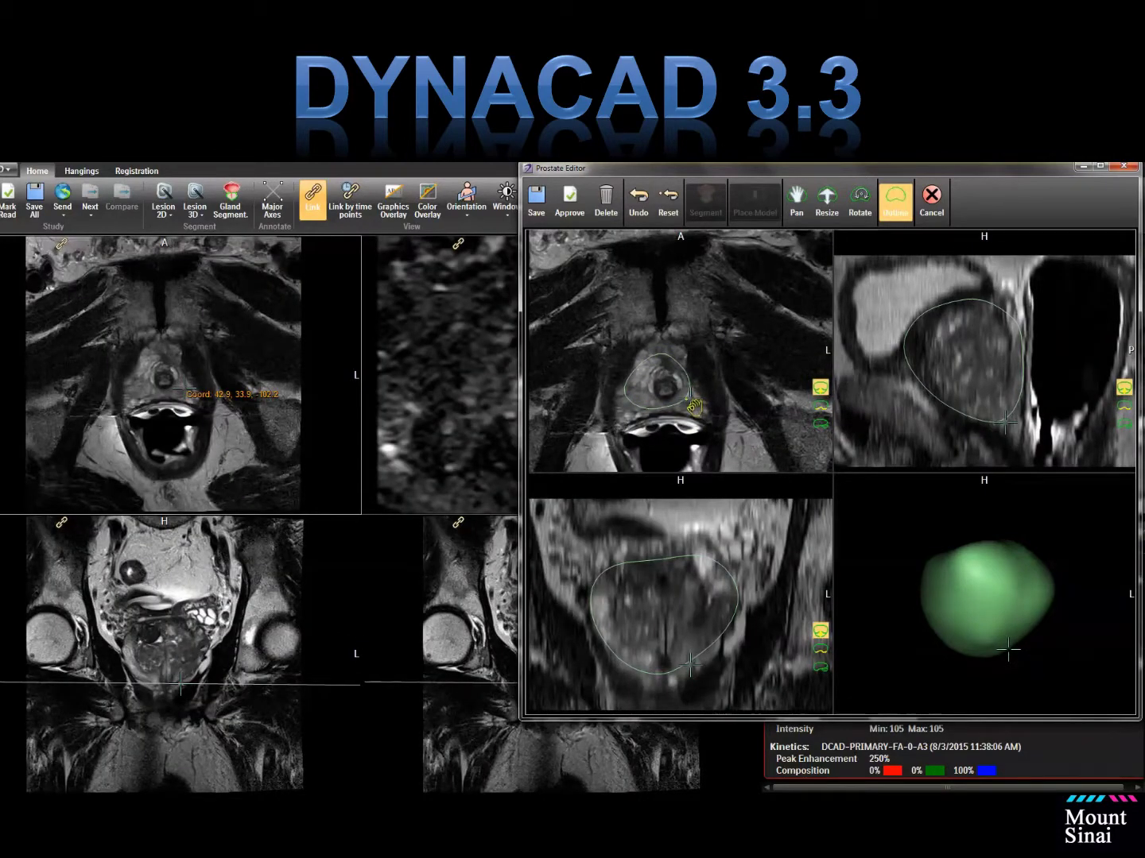
pyautogui.click(648, 414)
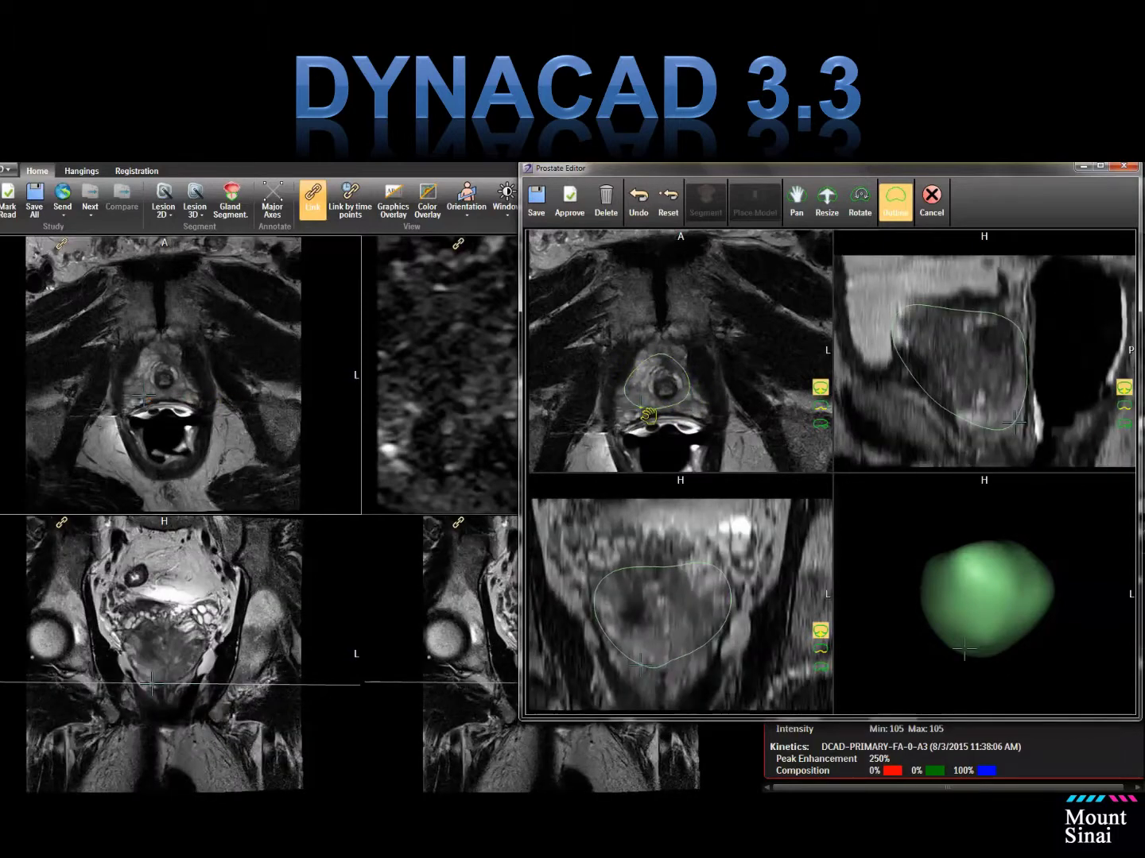
pyautogui.click(659, 671)
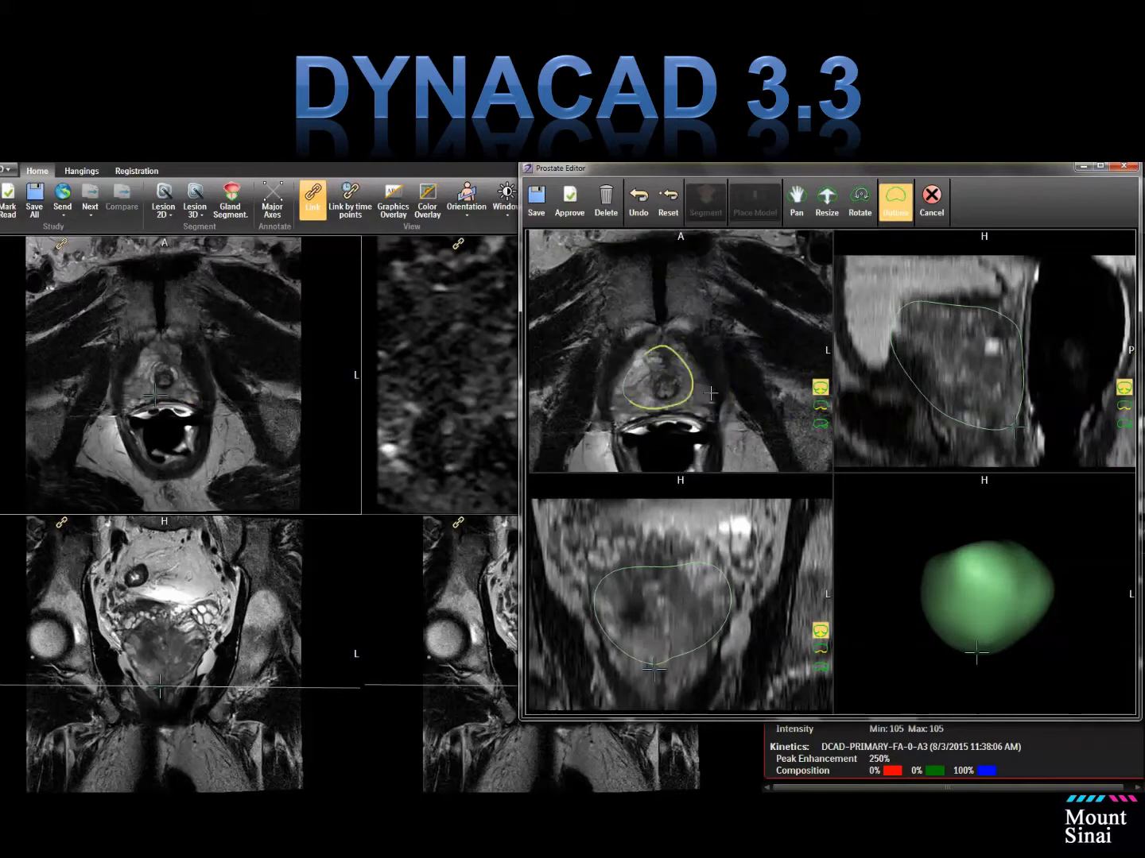
# Step: Widen both lateral edges of the gland outline slightly on the axial slice above the apex
pyautogui.scroll(-3, 751, 412)
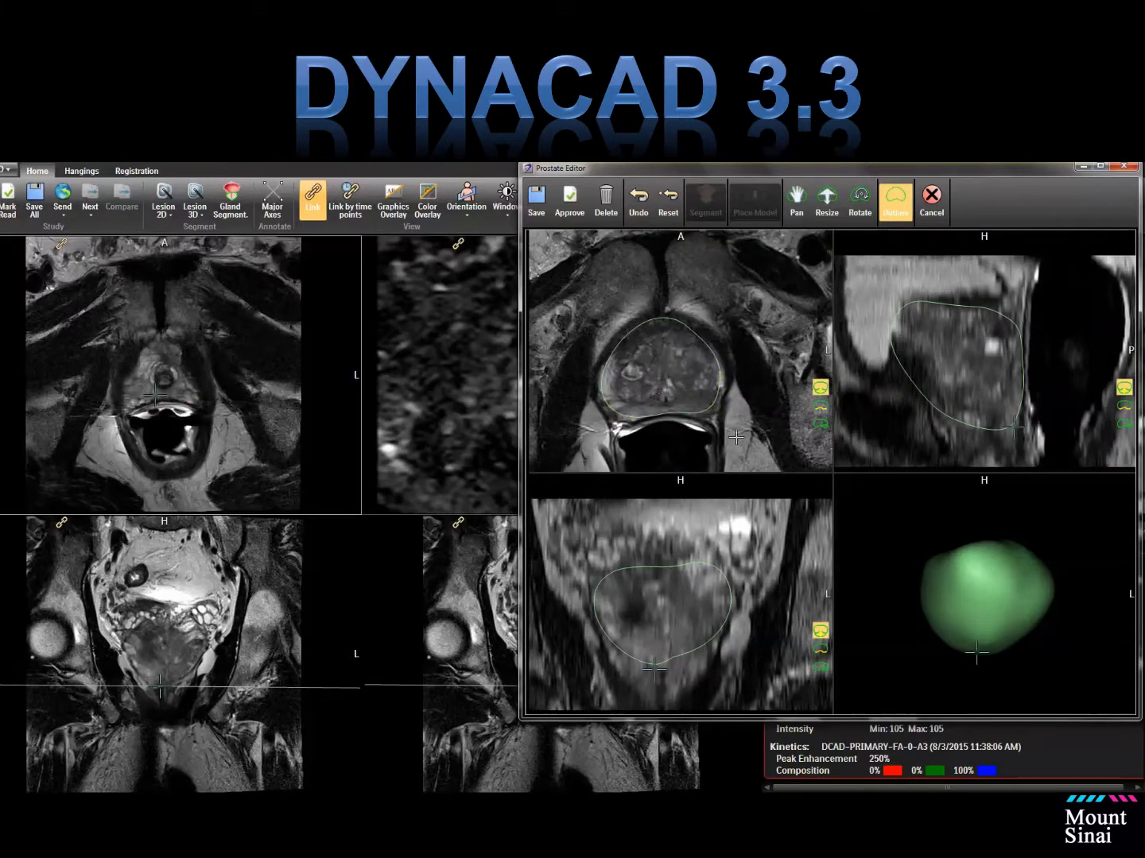
pyautogui.click(606, 378)
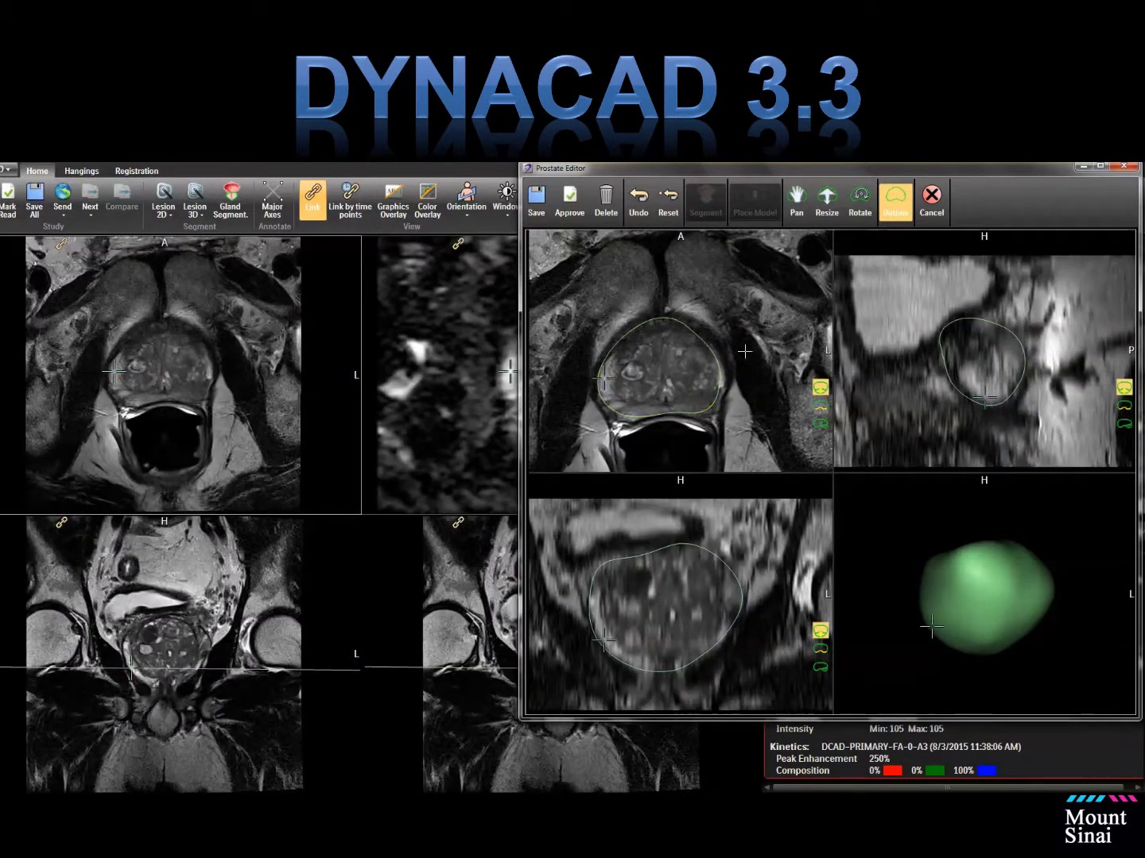
pyautogui.moveTo(718, 367)
pyautogui.mouseDown()
pyautogui.moveTo(726, 368)
pyautogui.moveTo(711, 415)
pyautogui.moveTo(726, 370)
pyautogui.mouseUp()
pyautogui.click(719, 422)
# Step: Check the outline across the axial slices, then approve the updated prostate boundary and close the Prostate Editor
pyautogui.scroll(-3, 783, 350)
pyautogui.scroll(-6, 783, 350)
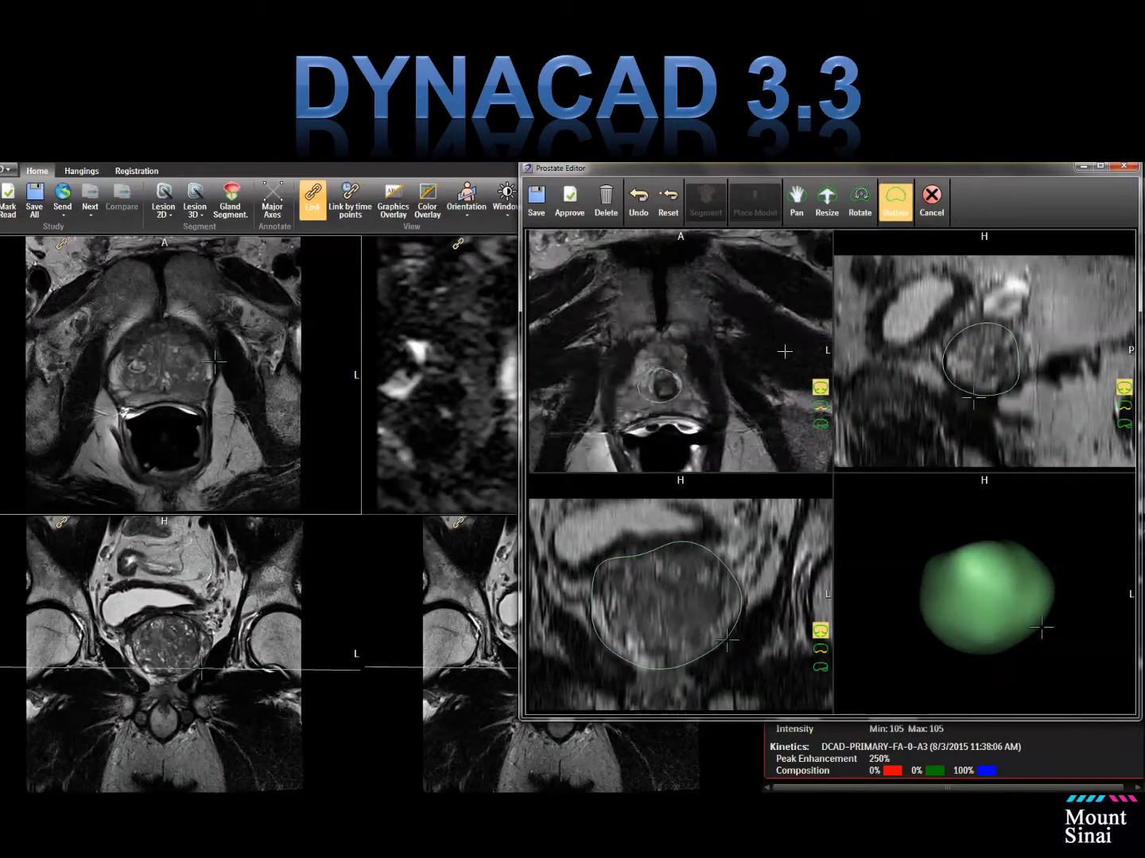
pyautogui.scroll(-5, 792, 387)
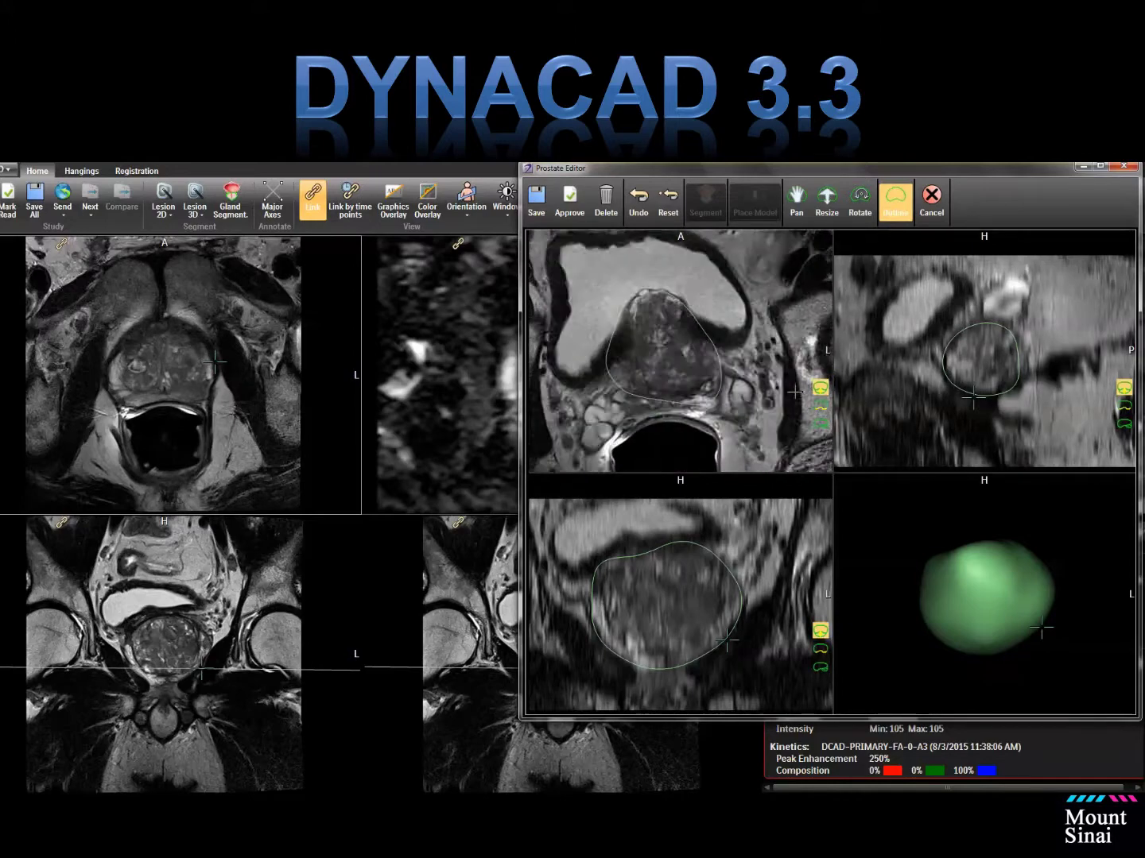
pyautogui.scroll(5, 788, 402)
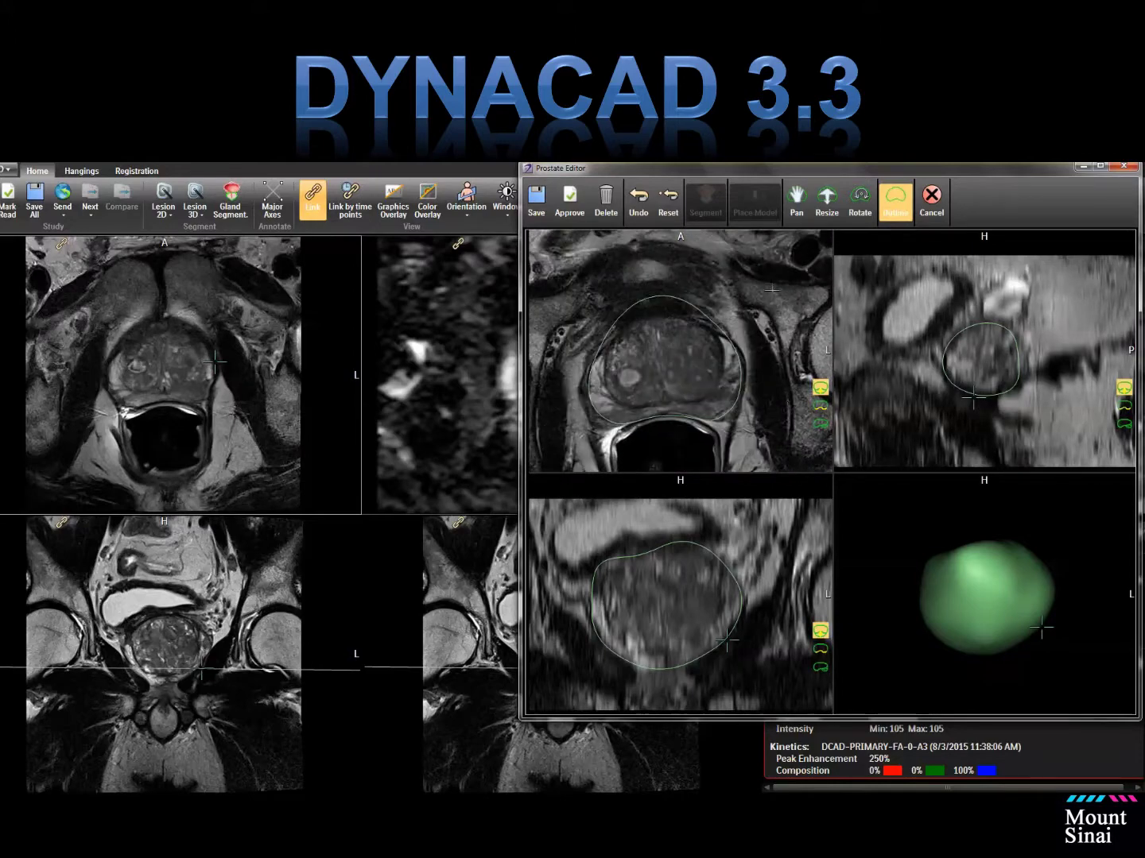
pyautogui.click(568, 198)
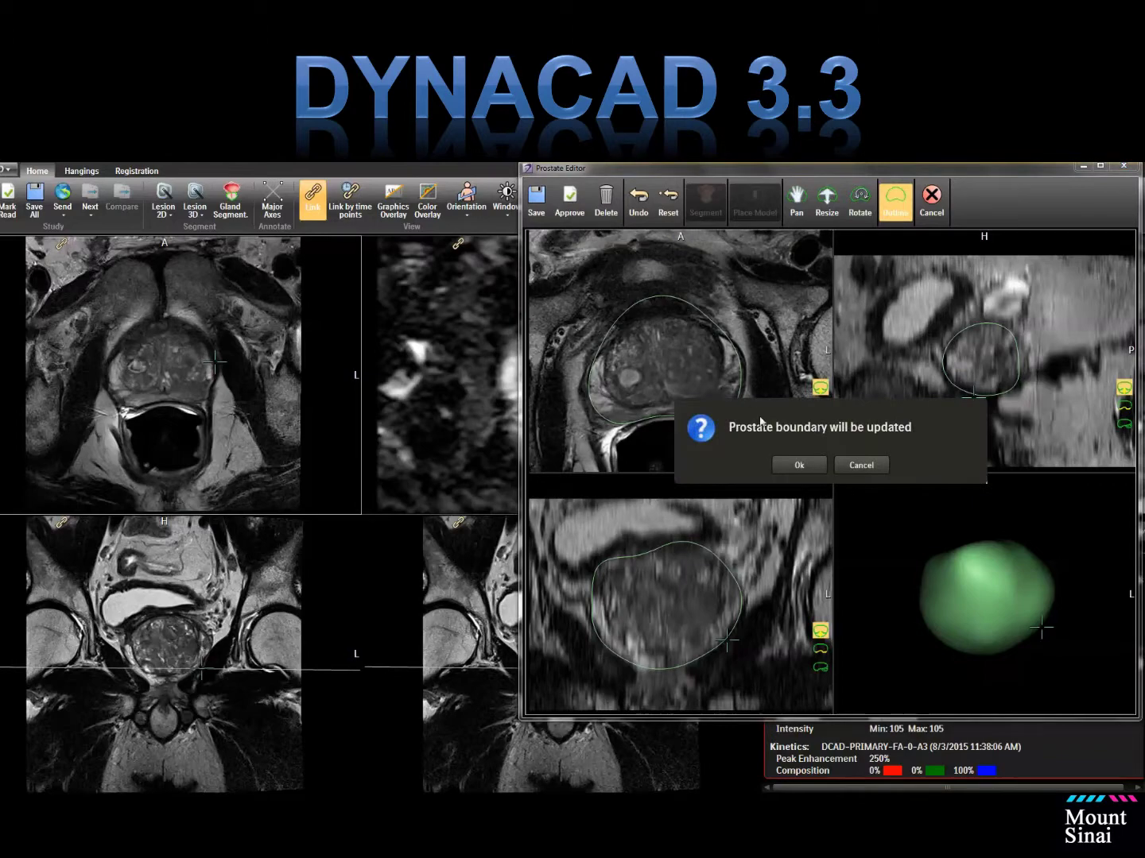
pyautogui.click(798, 465)
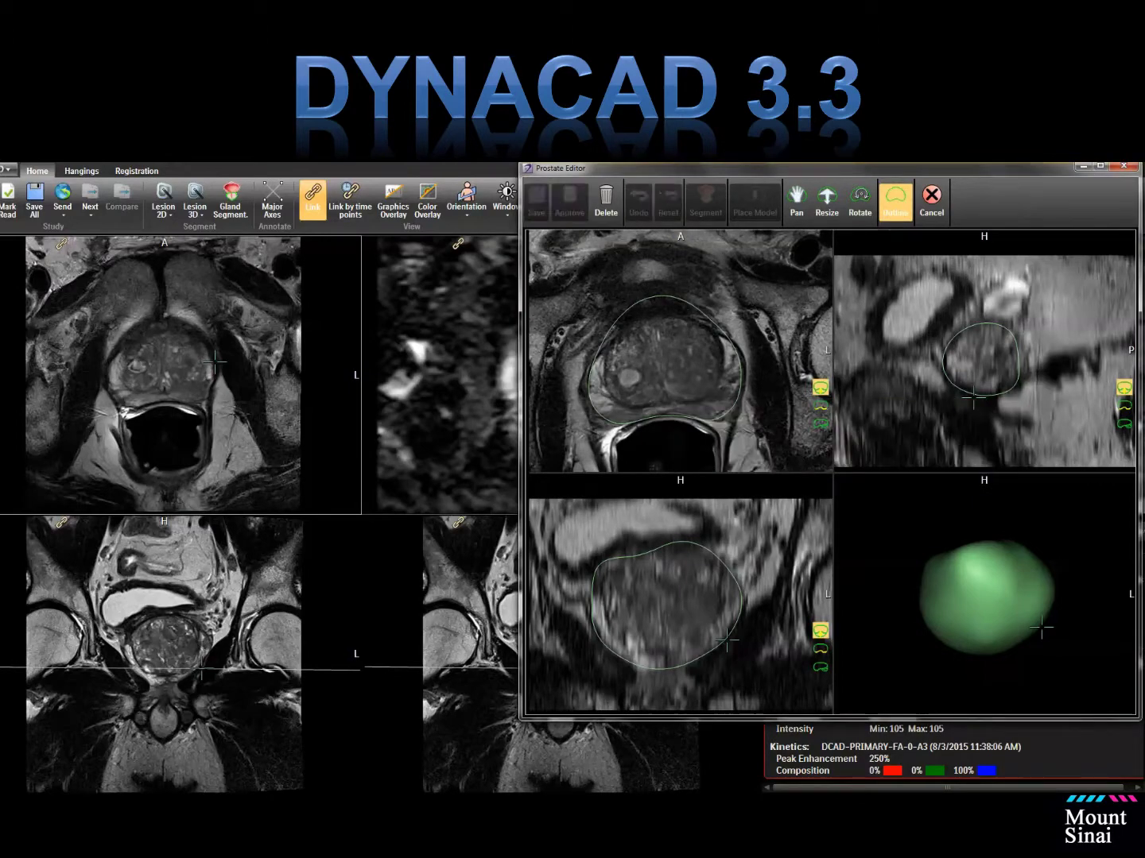
pyautogui.click(1133, 167)
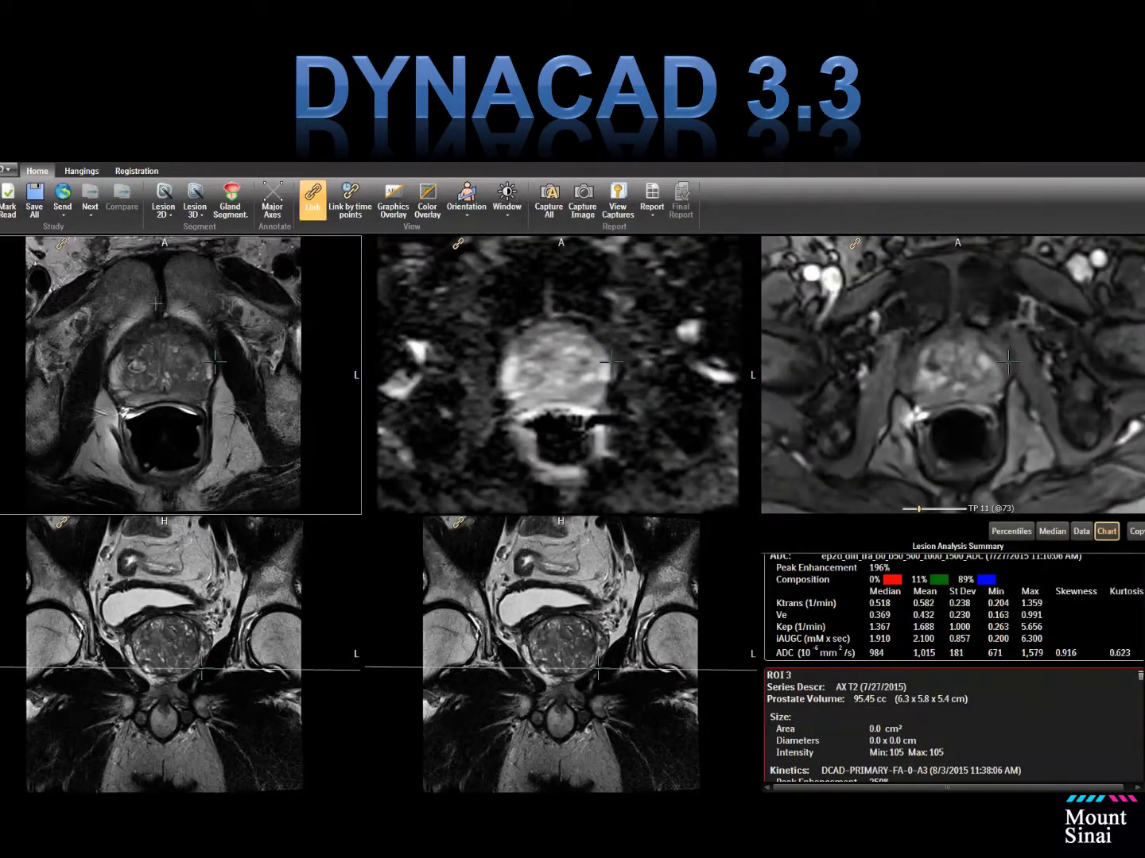
# Step: Display the Prostate Location outline on the axial T2 view and review it from apex to base
pyautogui.rightClick(246, 310)
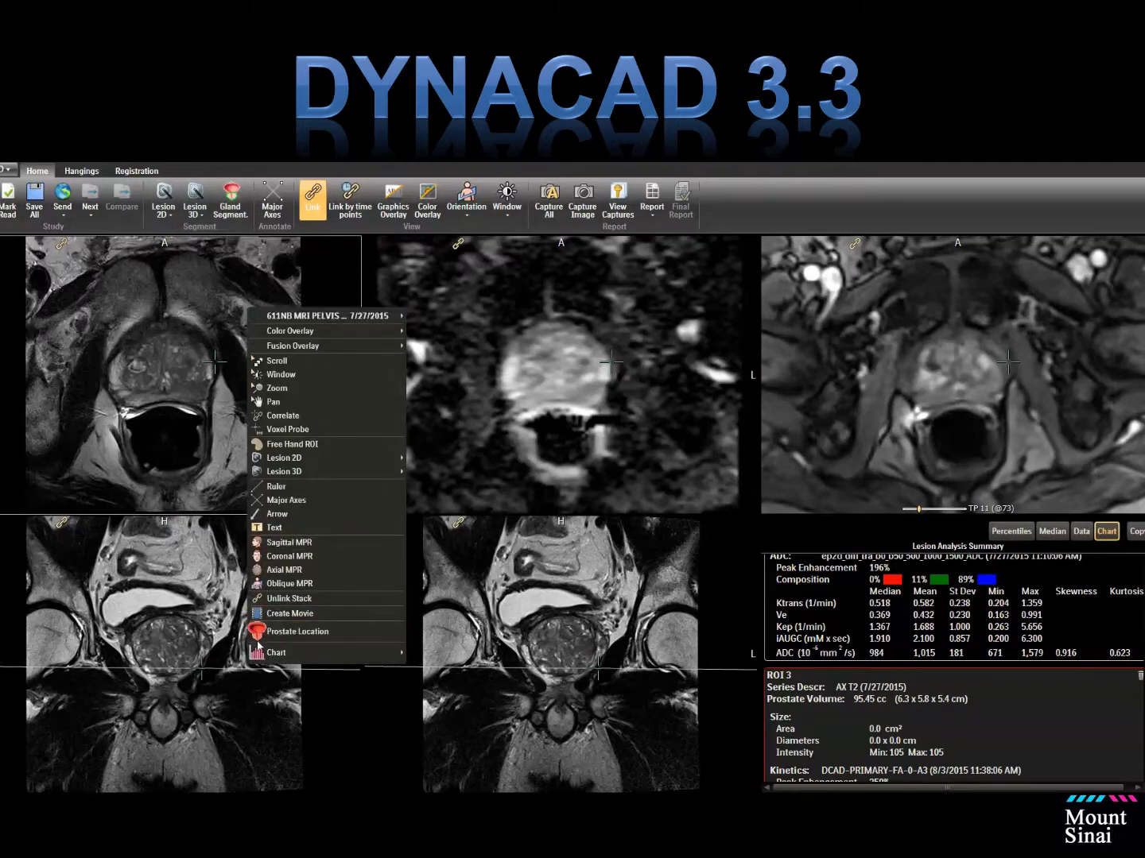
pyautogui.click(261, 633)
pyautogui.scroll(-5, 290, 467)
pyautogui.scroll(-3, 290, 467)
pyautogui.scroll(6, 291, 467)
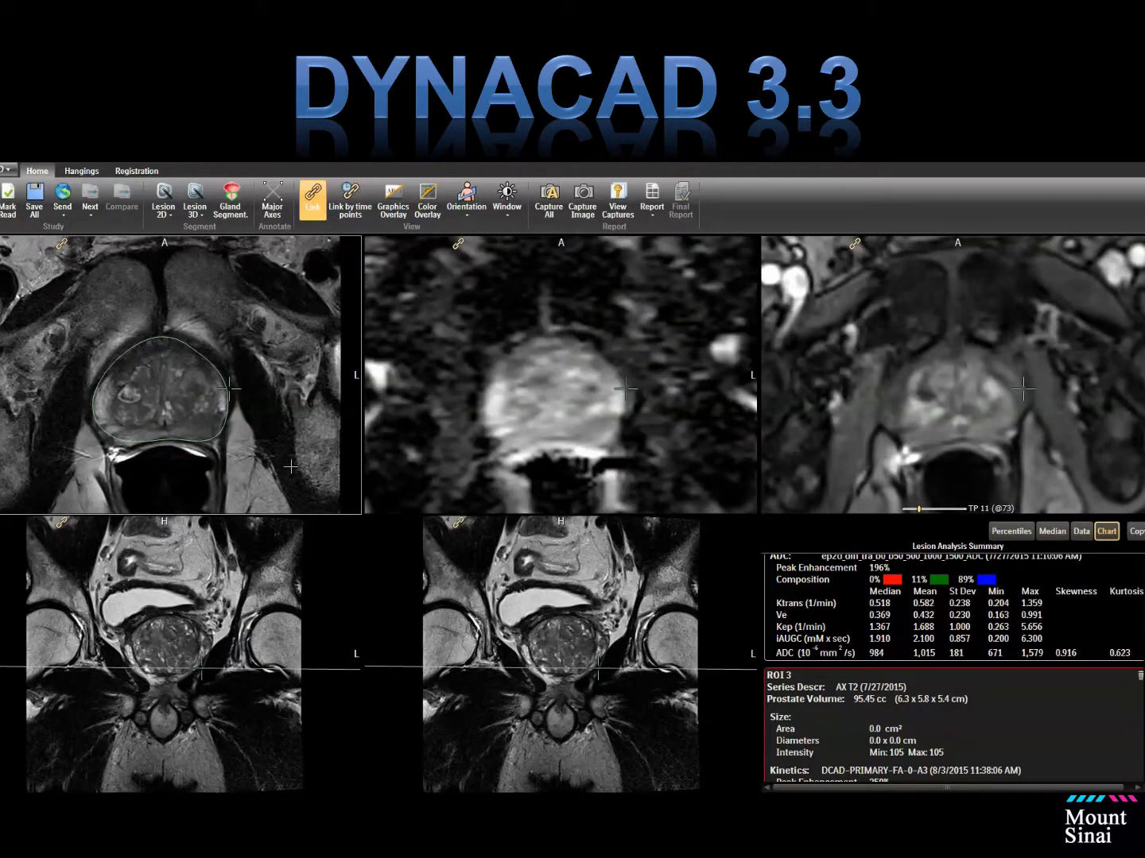
pyautogui.scroll(5, 291, 467)
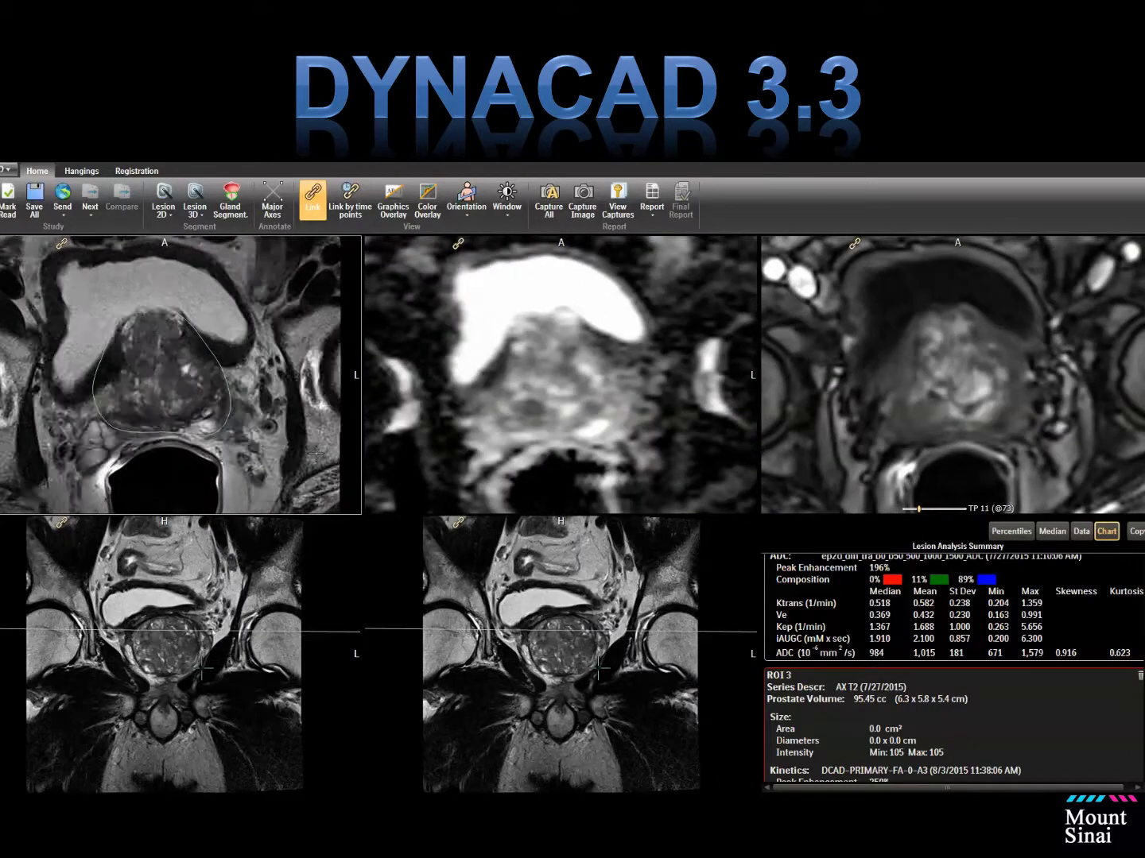
pyautogui.scroll(-5, 316, 454)
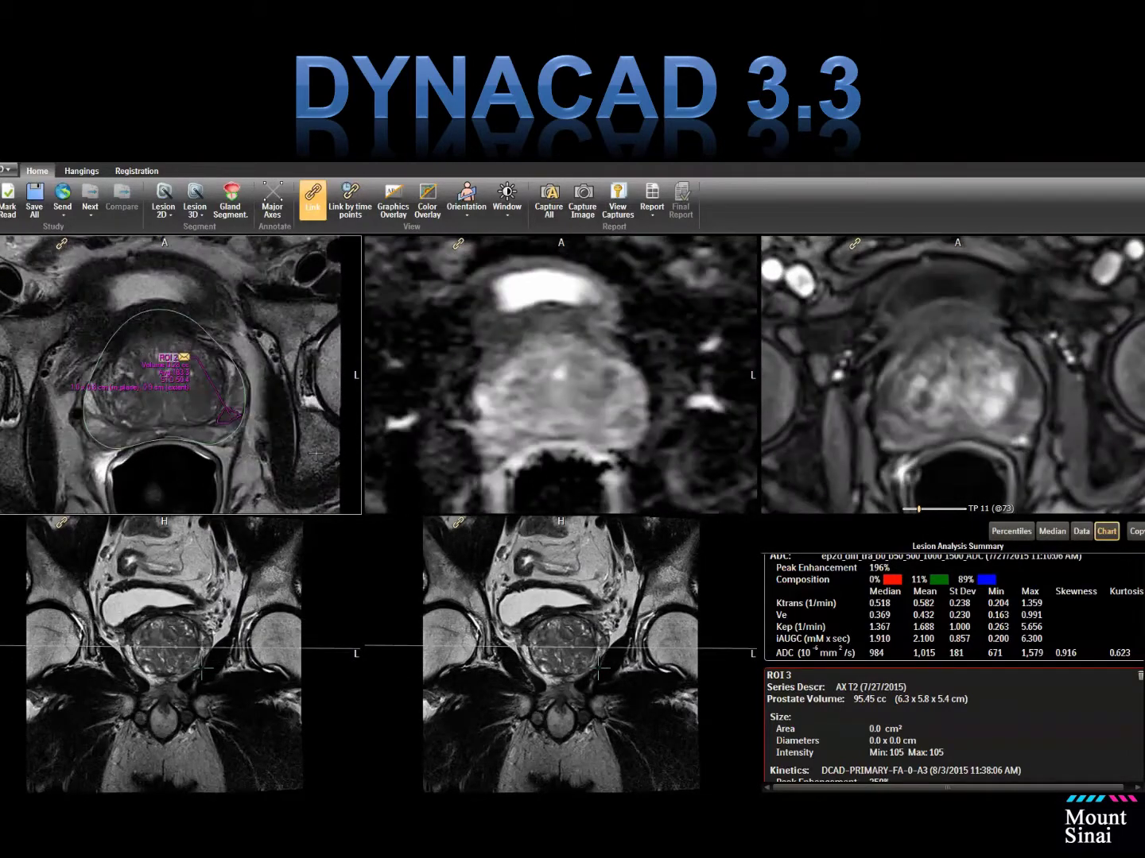
# Step: Reopen the Prostate Editor and pull in the anterolateral edges of the gland outline on the axial slice, then adjust the anterior sagittal edge
pyautogui.scroll(-8, 316, 453)
pyautogui.scroll(5, 296, 248)
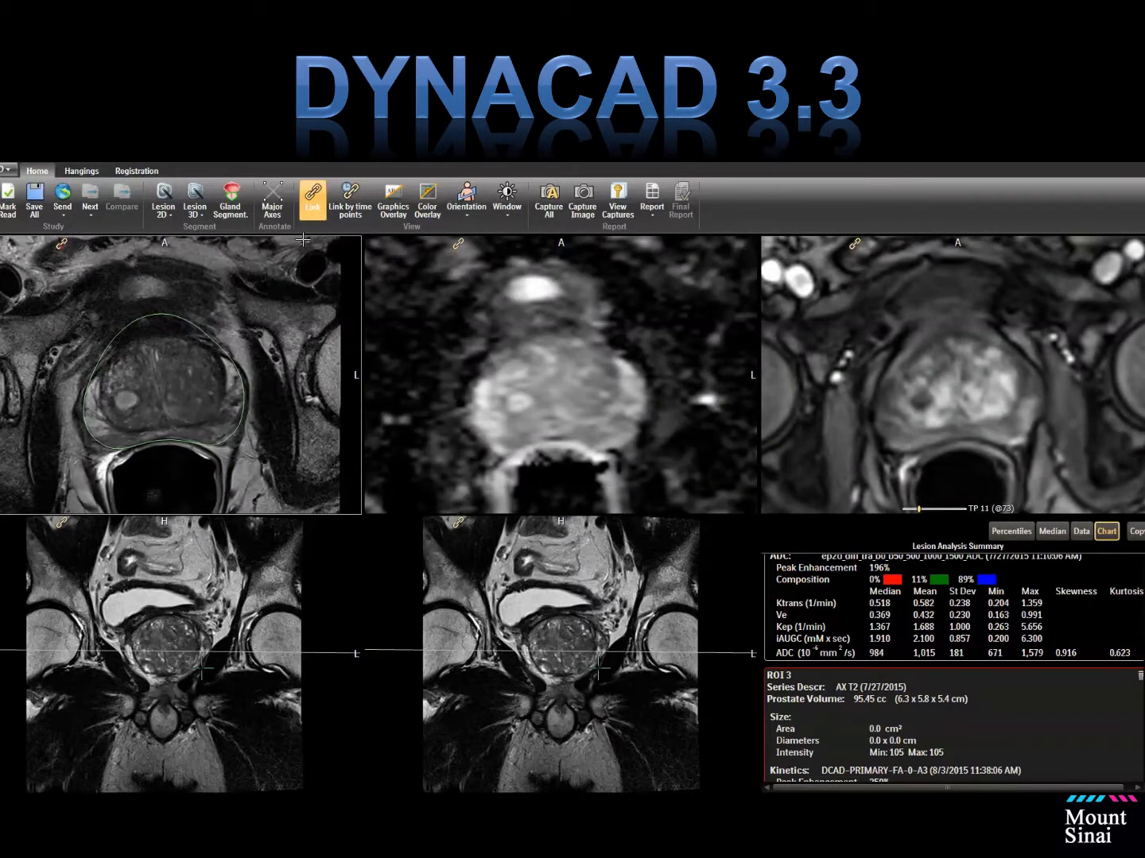
pyautogui.click(231, 203)
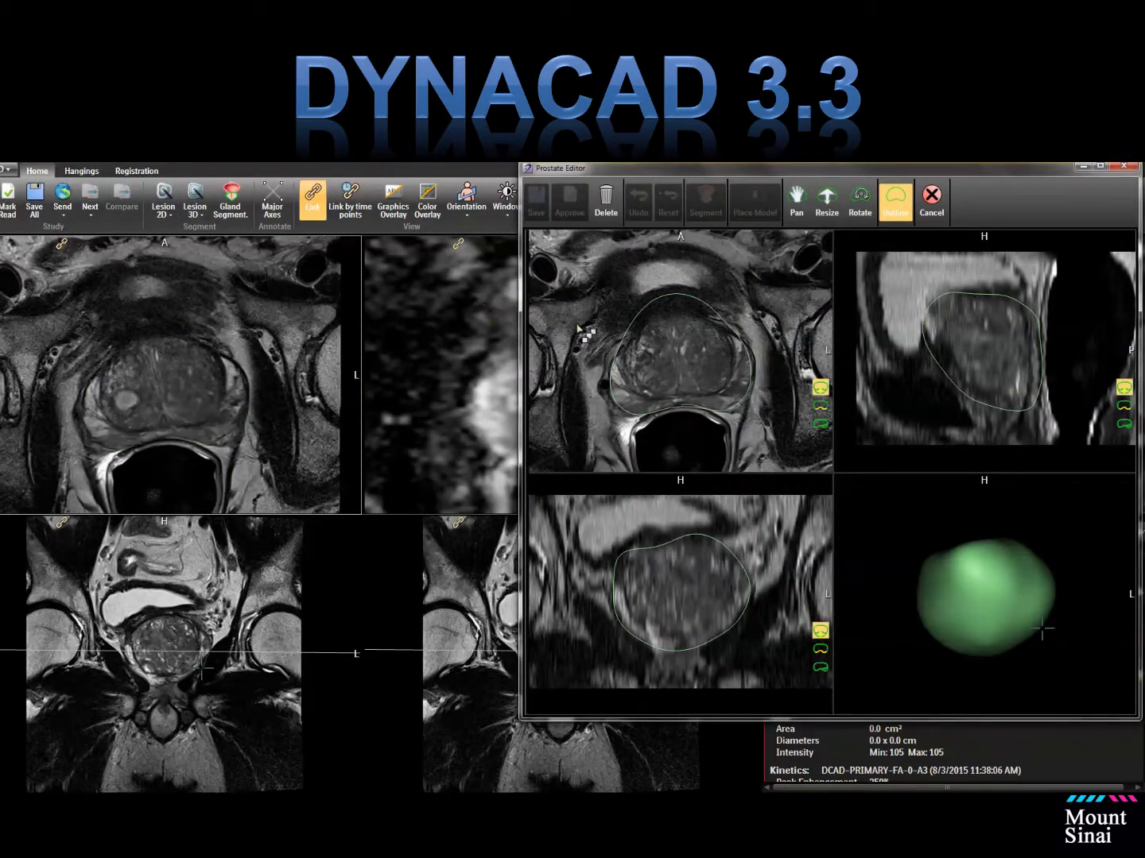
pyautogui.moveTo(646, 340)
pyautogui.mouseDown()
pyautogui.moveTo(674, 302)
pyautogui.moveTo(721, 331)
pyautogui.moveTo(690, 294)
pyautogui.mouseUp()
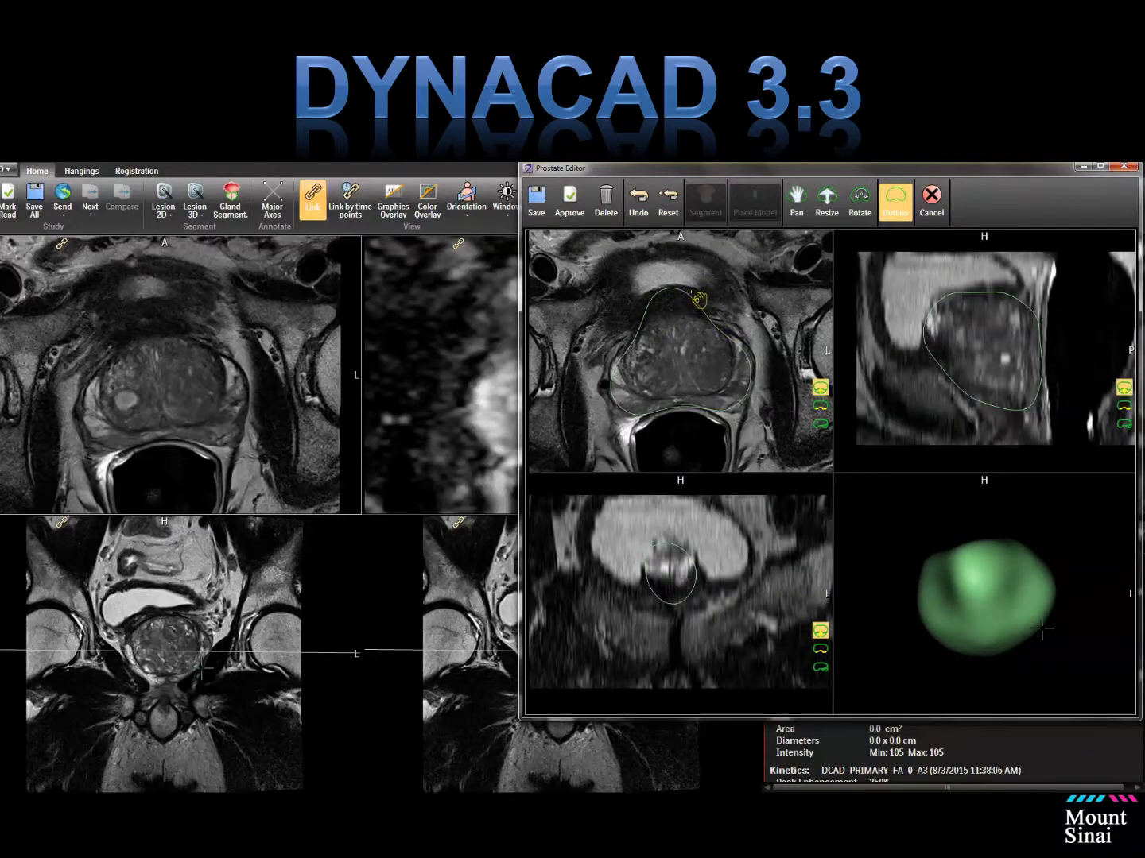
pyautogui.moveTo(925, 343); pyautogui.dragTo(926, 342)
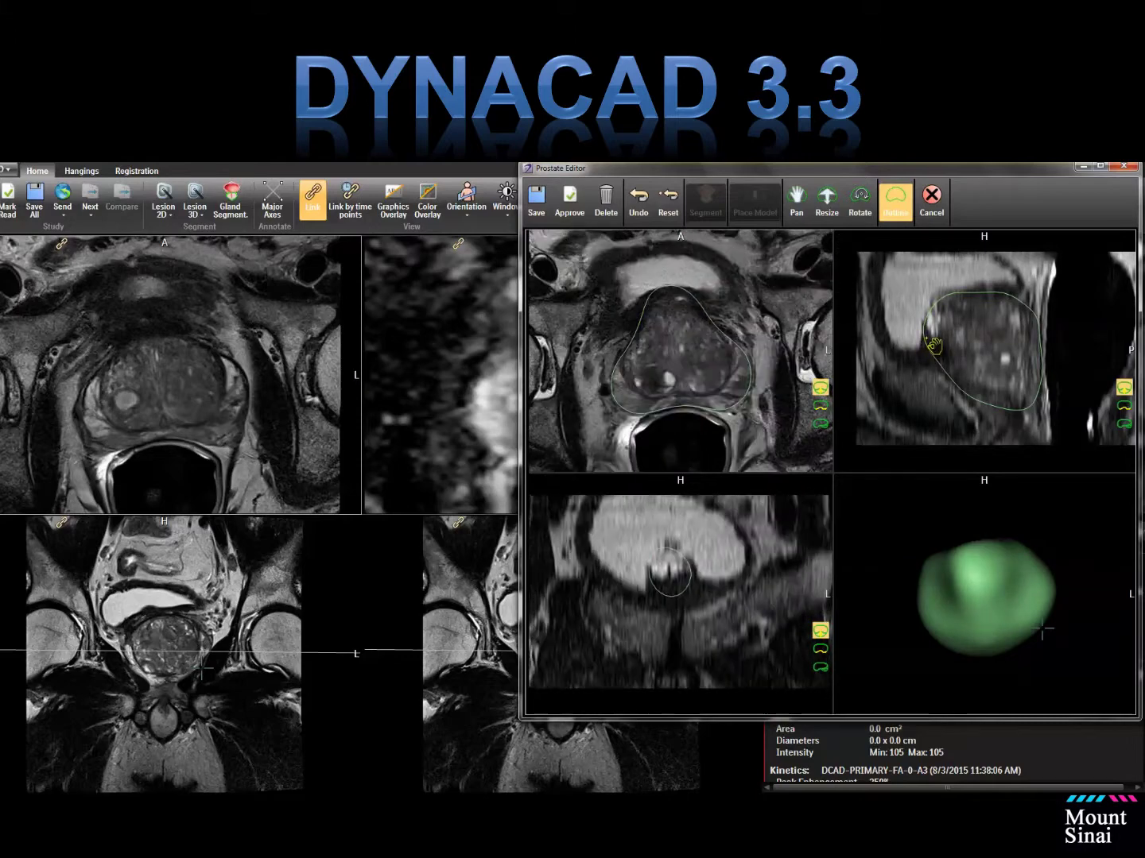
# Step: Check the outline across the axial slices from apex to base and pull in its anterior-inferior edge in the sagittal view
pyautogui.scroll(-8, 789, 322)
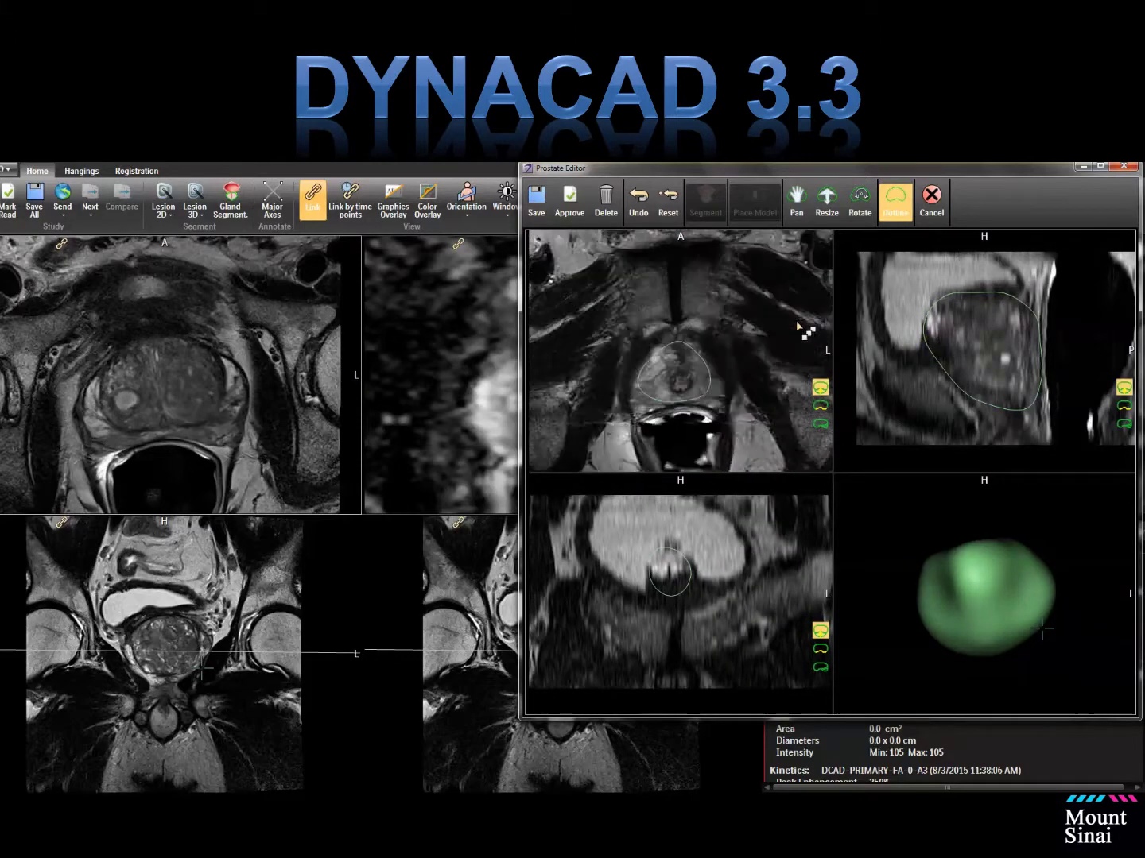
pyautogui.scroll(8, 800, 327)
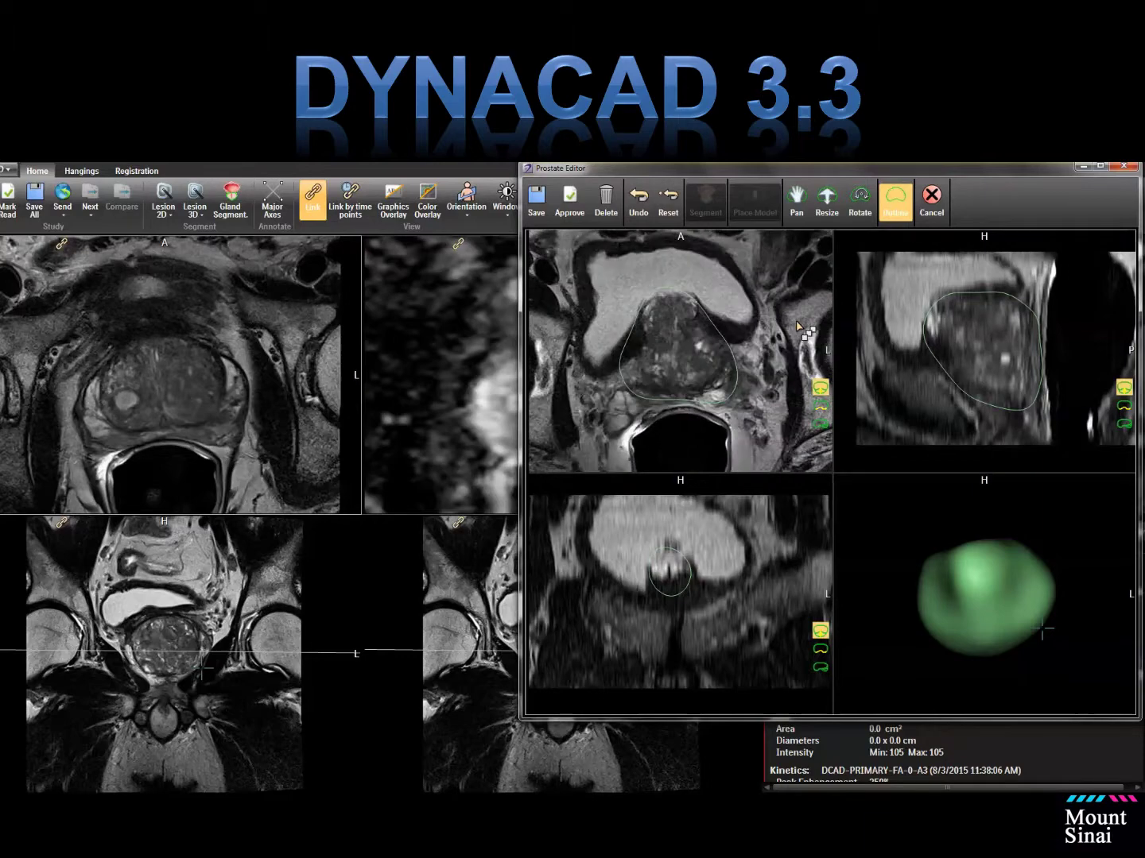
pyautogui.scroll(2, 801, 329)
pyautogui.scroll(-8, 796, 323)
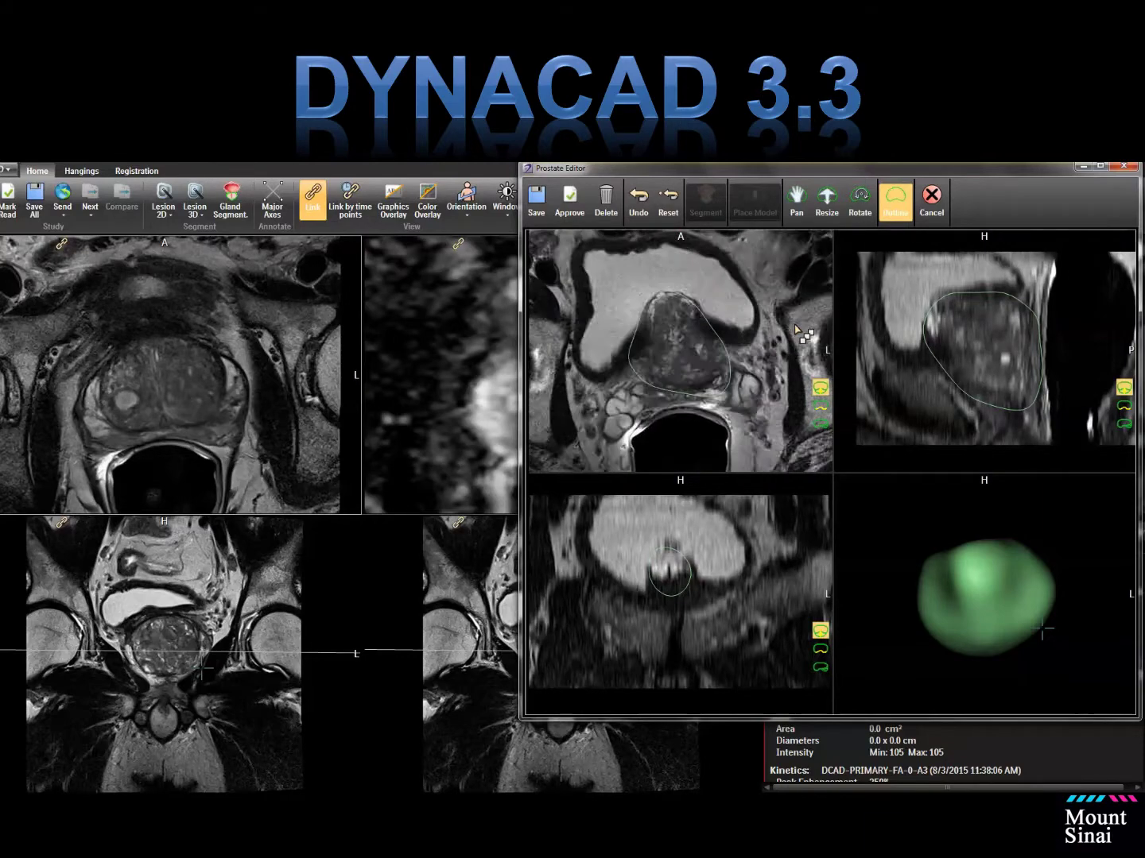
pyautogui.scroll(-8, 791, 327)
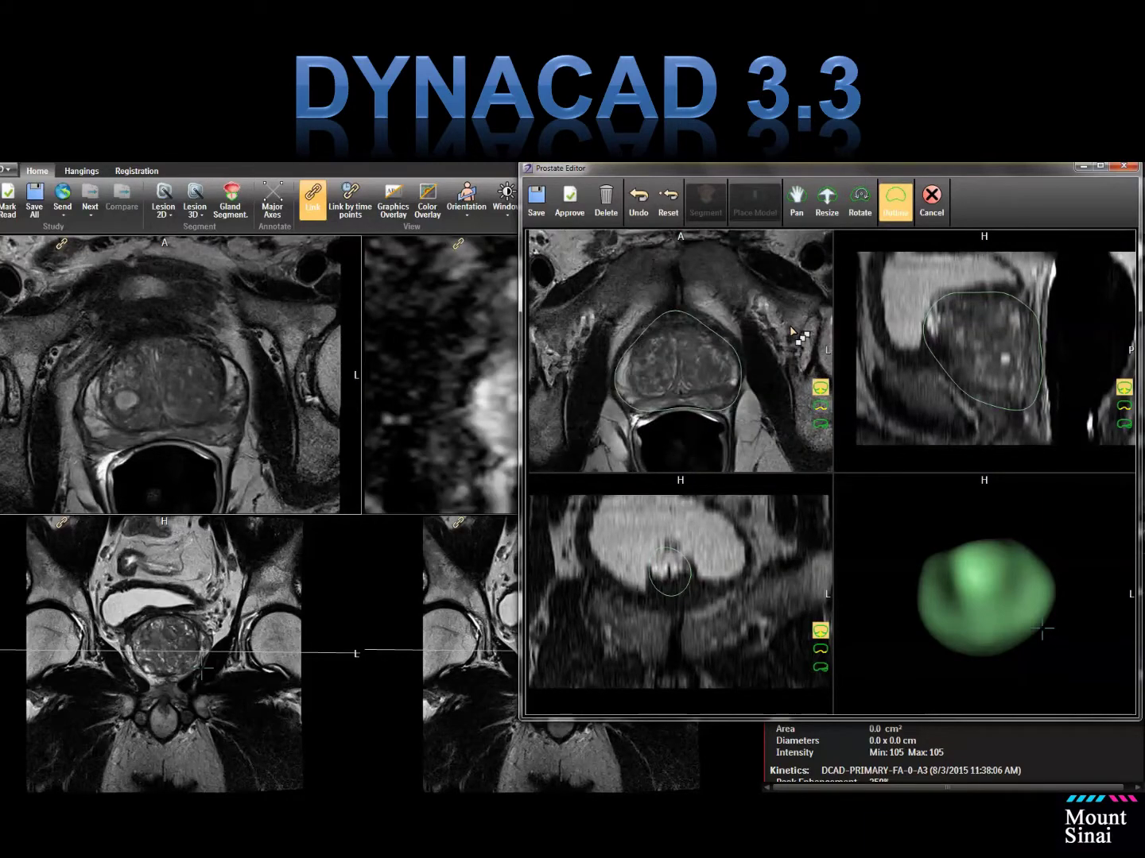
pyautogui.scroll(8, 791, 326)
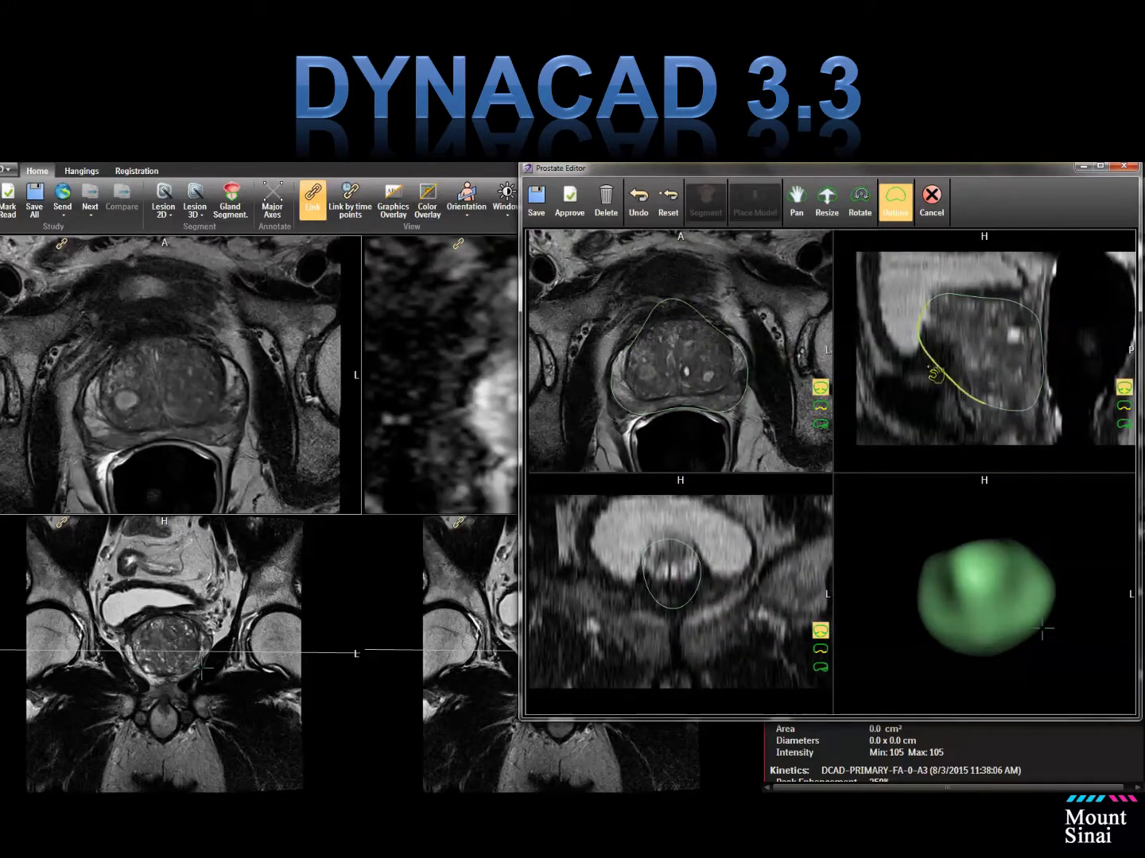
pyautogui.moveTo(940, 366); pyautogui.dragTo(936, 363)
# Step: Bring the anterior edge of the outline posteriorly onto the gland on the mid-gland axial slices and in the sagittal view
pyautogui.scroll(-3, 669, 363)
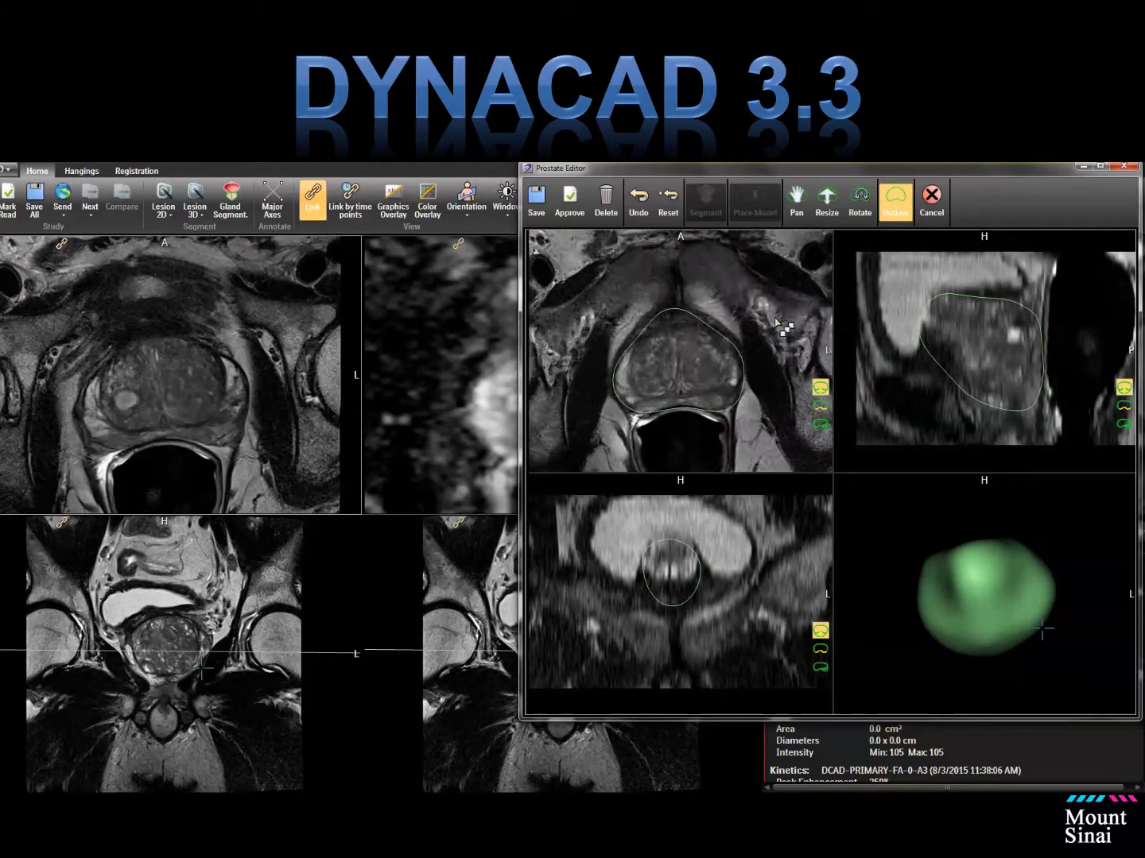
pyautogui.scroll(3, 739, 340)
pyautogui.moveTo(676, 326); pyautogui.dragTo(681, 344)
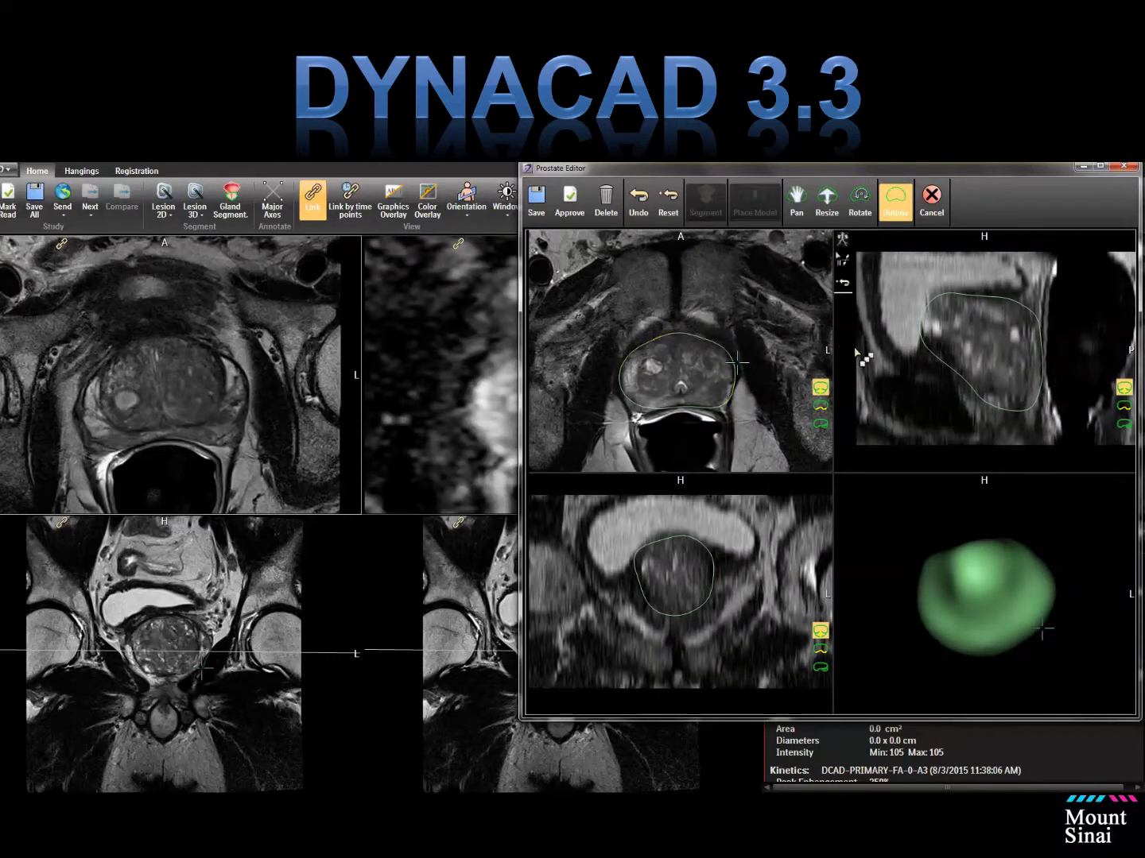
pyautogui.scroll(4, 790, 342)
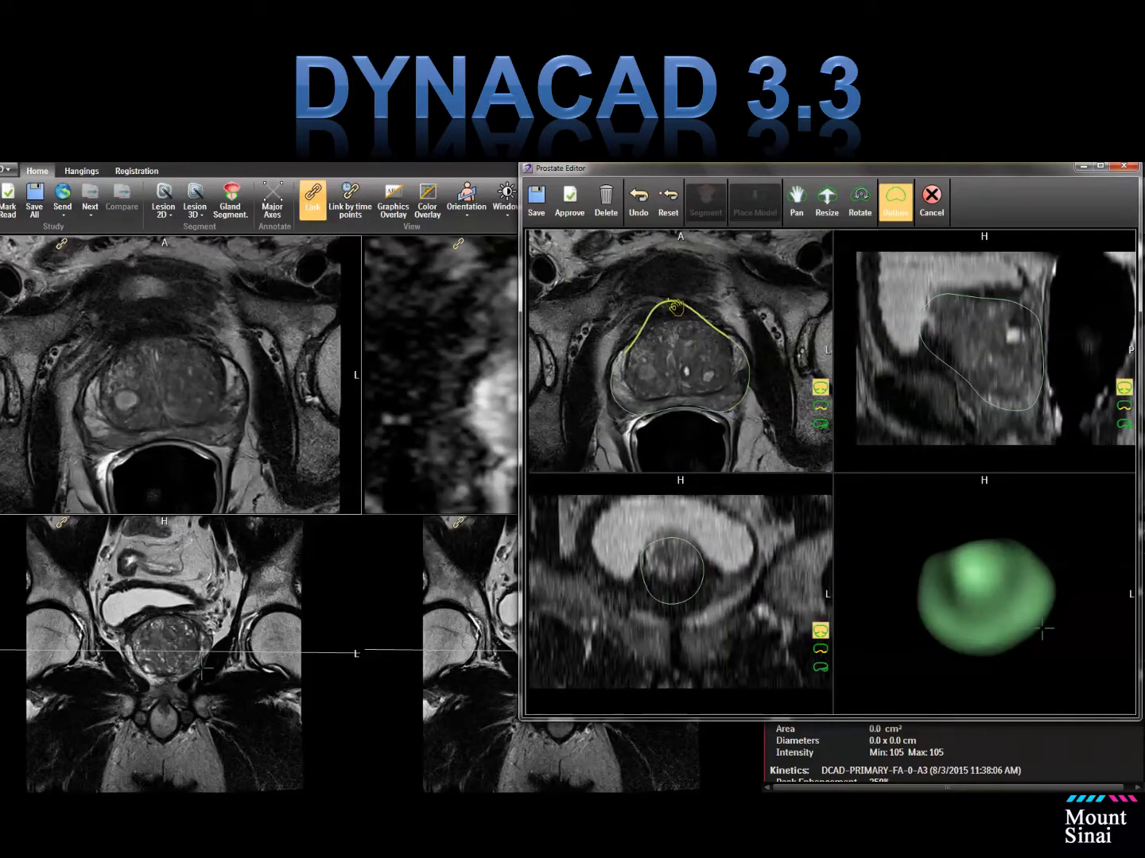
pyautogui.moveTo(677, 307); pyautogui.dragTo(675, 314)
pyautogui.moveTo(934, 368); pyautogui.dragTo(954, 363)
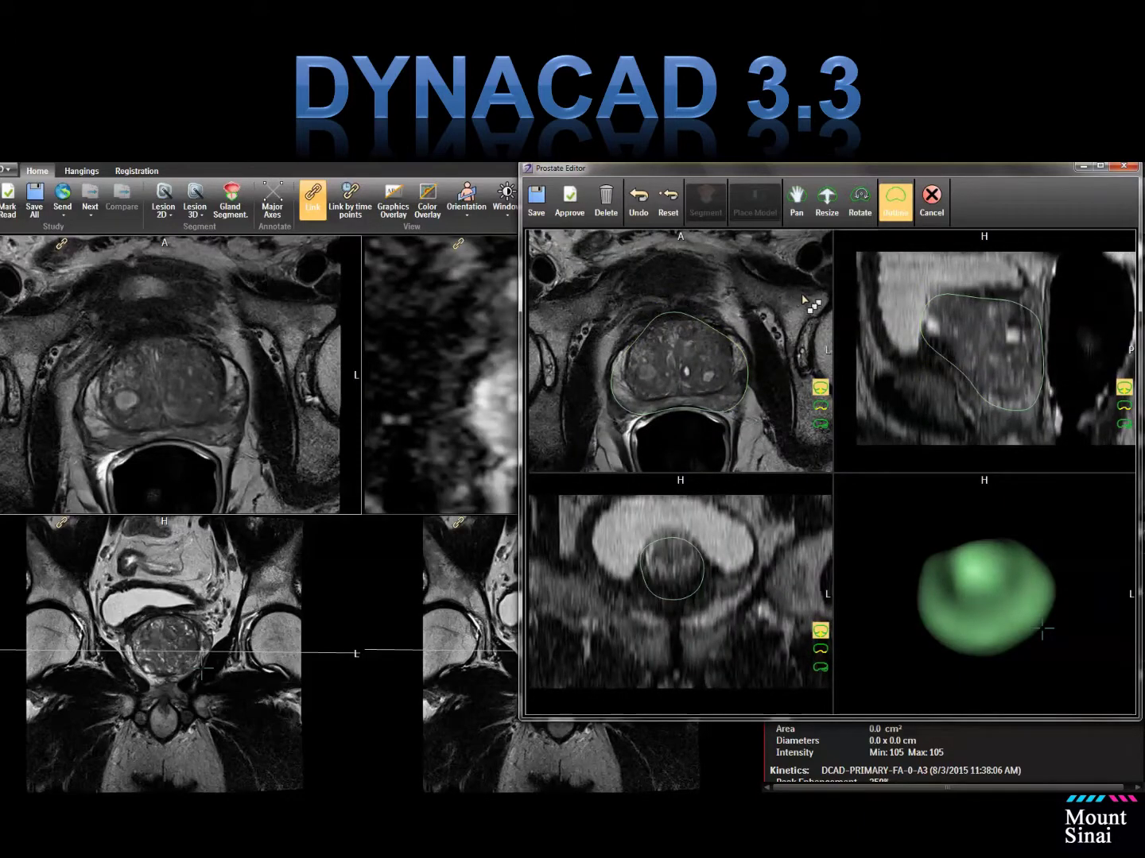
# Step: Check the outline toward the base, then approve the updated prostate boundary and close the Prostate Editor
pyautogui.scroll(6, 798, 302)
pyautogui.scroll(4, 797, 318)
pyautogui.scroll(-4, 798, 319)
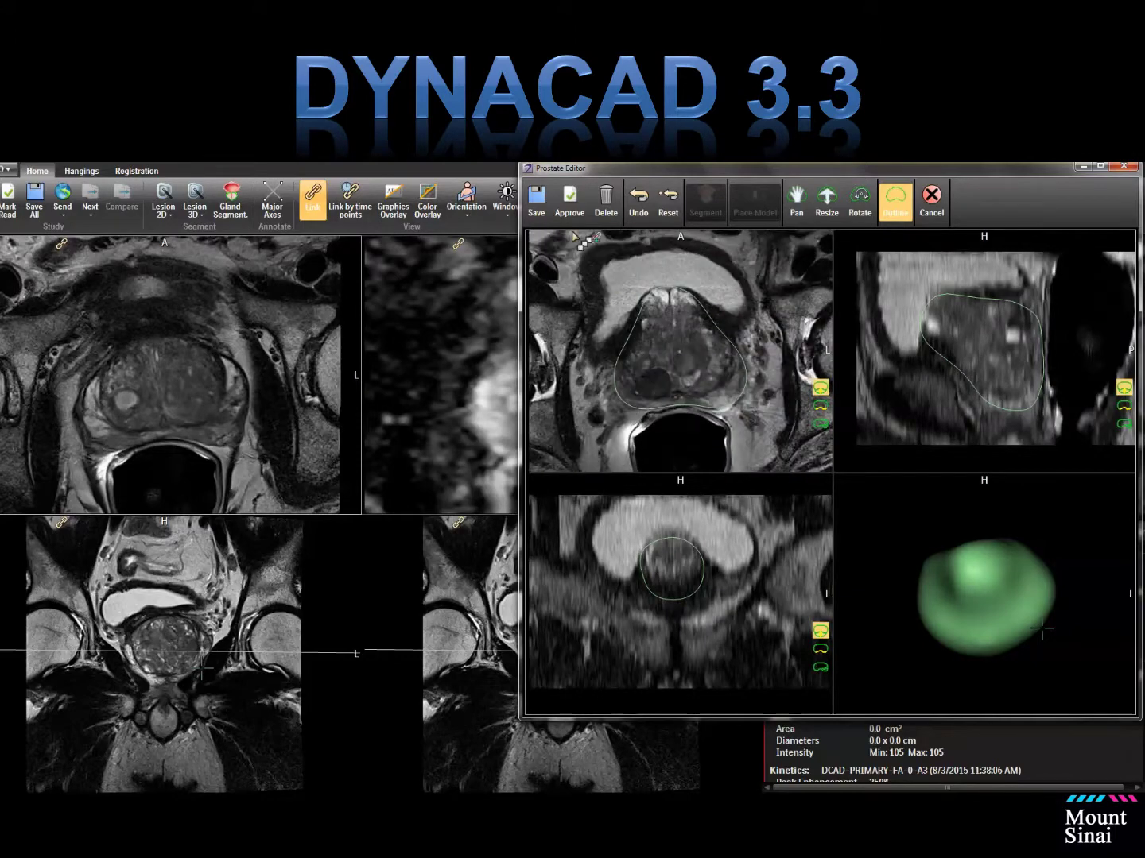
pyautogui.click(569, 198)
pyautogui.click(799, 465)
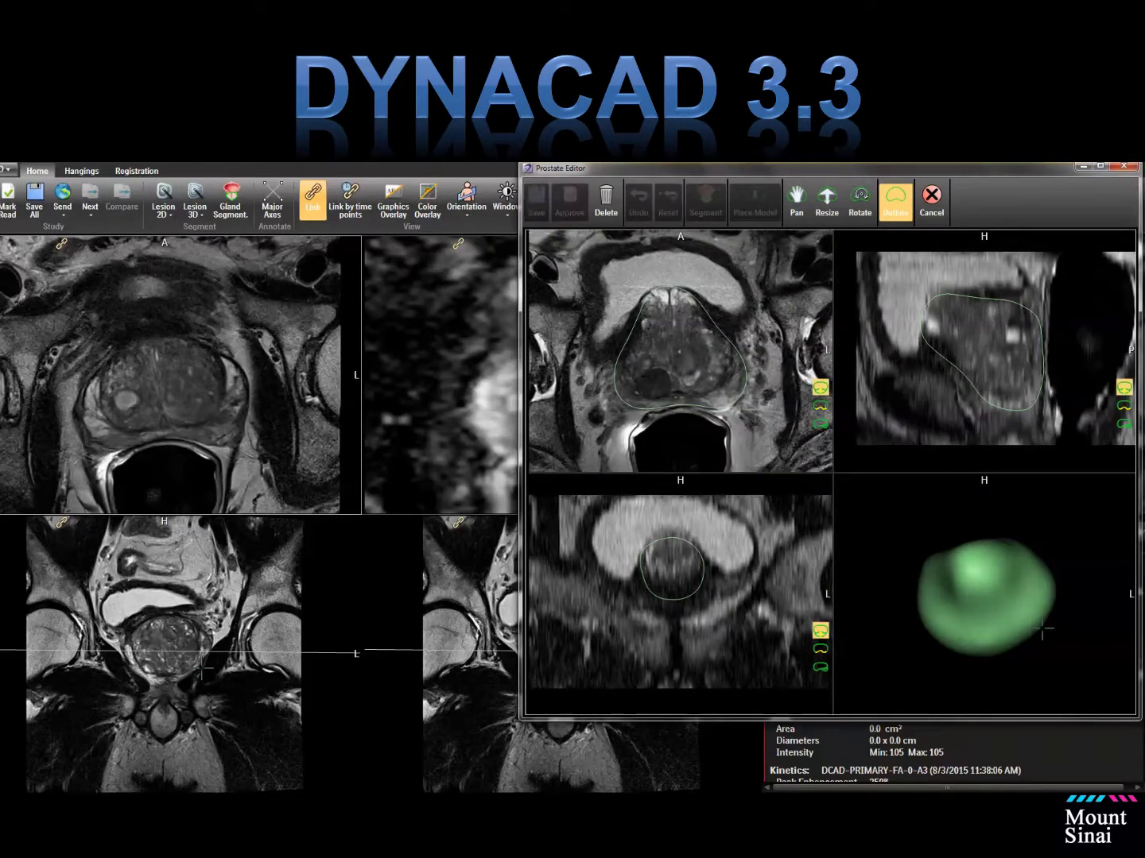
pyautogui.click(1123, 167)
# Step: Display the Prostate Location outline on the axial T2 view and replace the second coronal view with the sagittal T2 series
pyautogui.rightClick(275, 274)
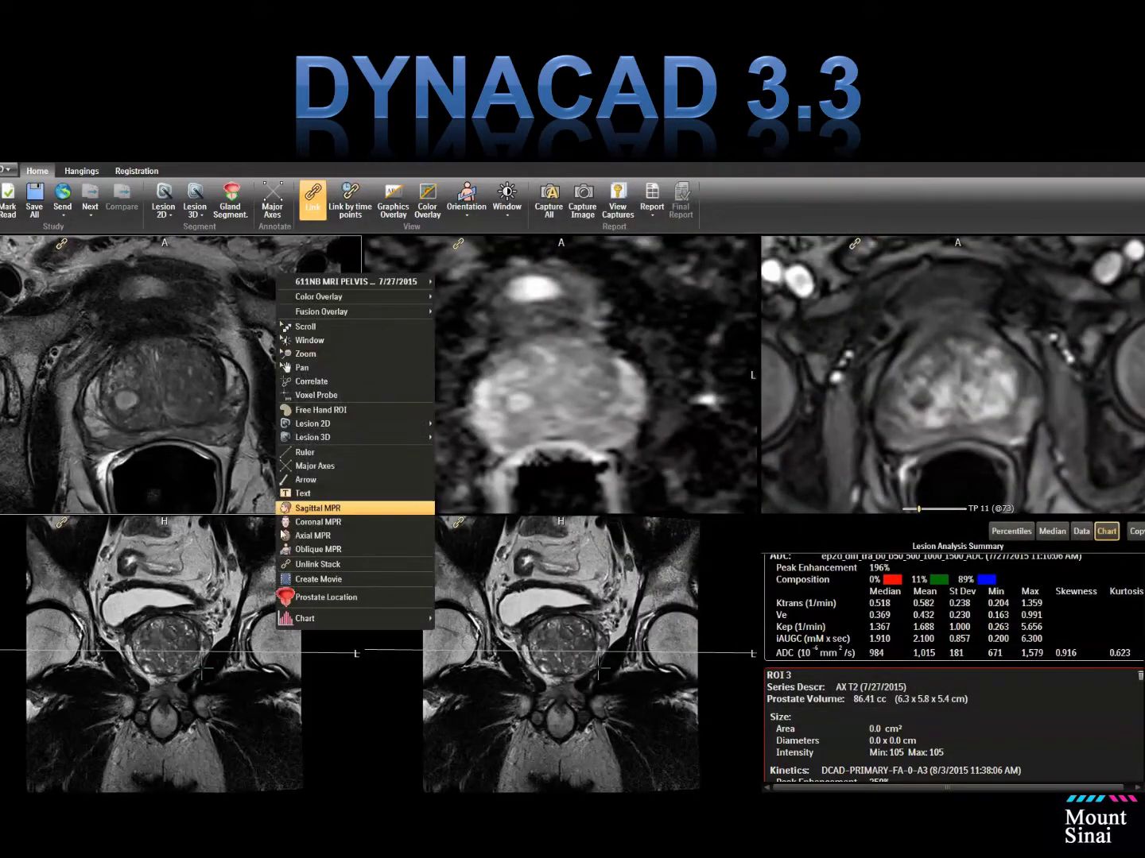
pyautogui.click(304, 605)
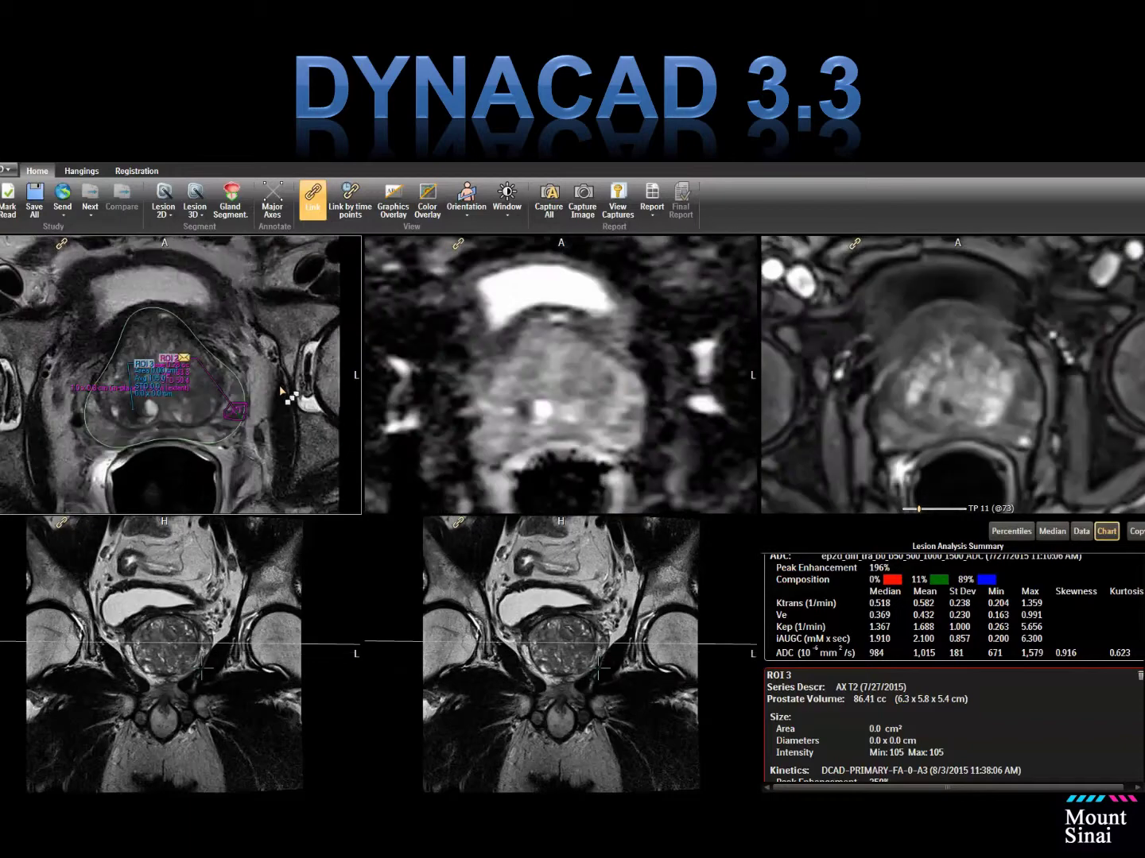
pyautogui.click(442, 565)
pyautogui.rightClick(442, 566)
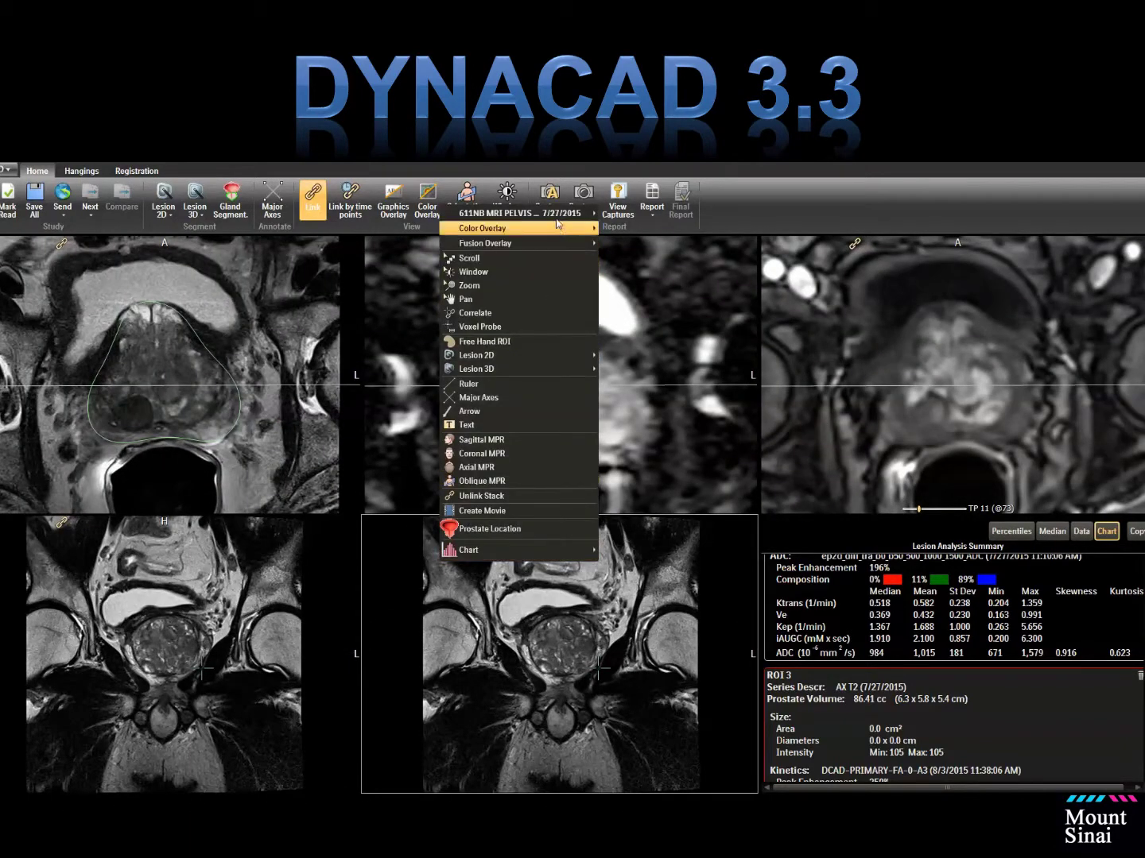
pyautogui.moveTo(559, 221)
pyautogui.click(620, 230)
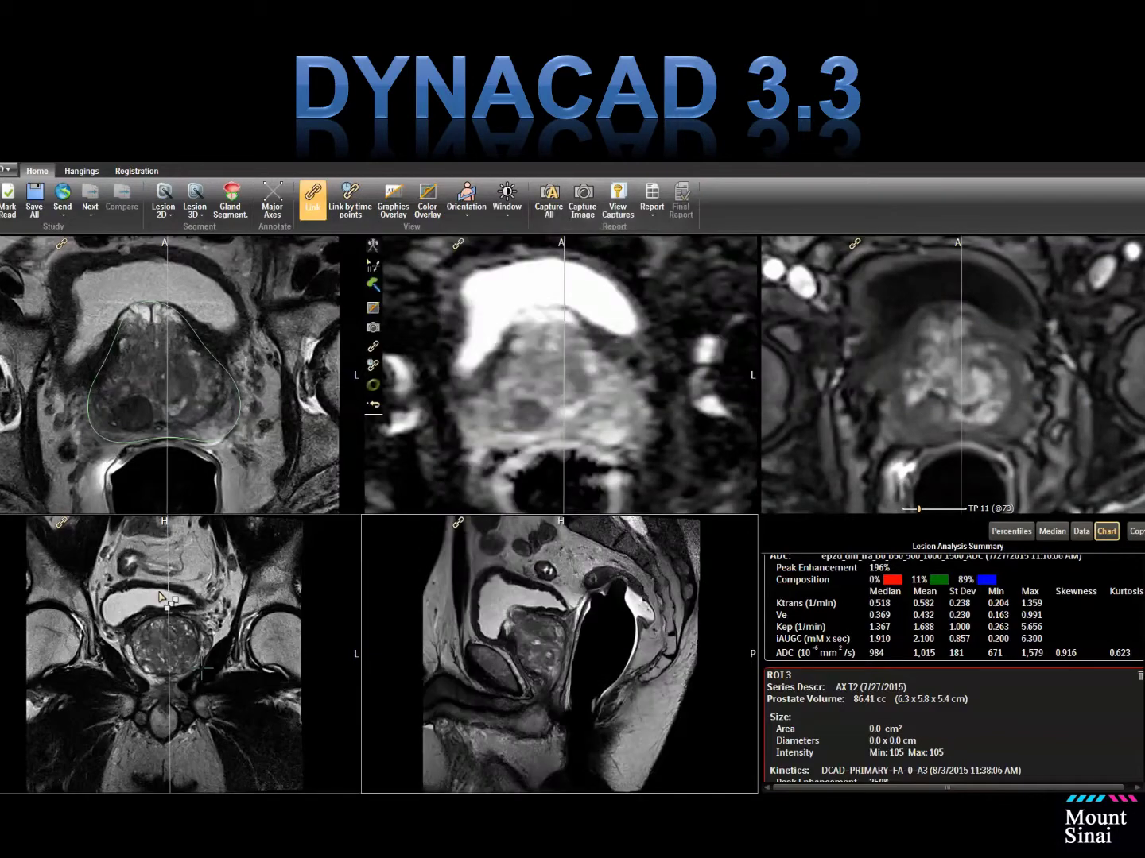
# Step: Turn on Correlate and match points along the gland's left lateral edge on the basal axial slice with the other views
pyautogui.rightClick(265, 469)
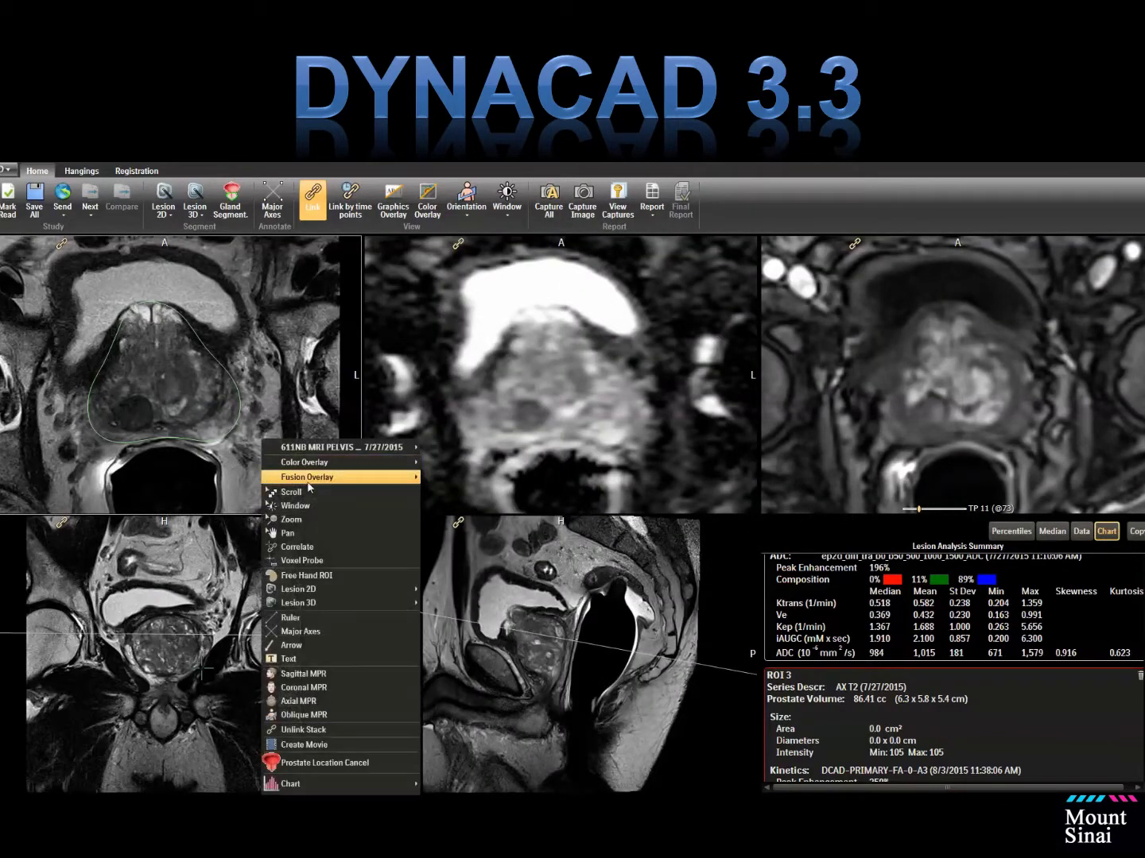
pyautogui.click(333, 545)
pyautogui.click(227, 430)
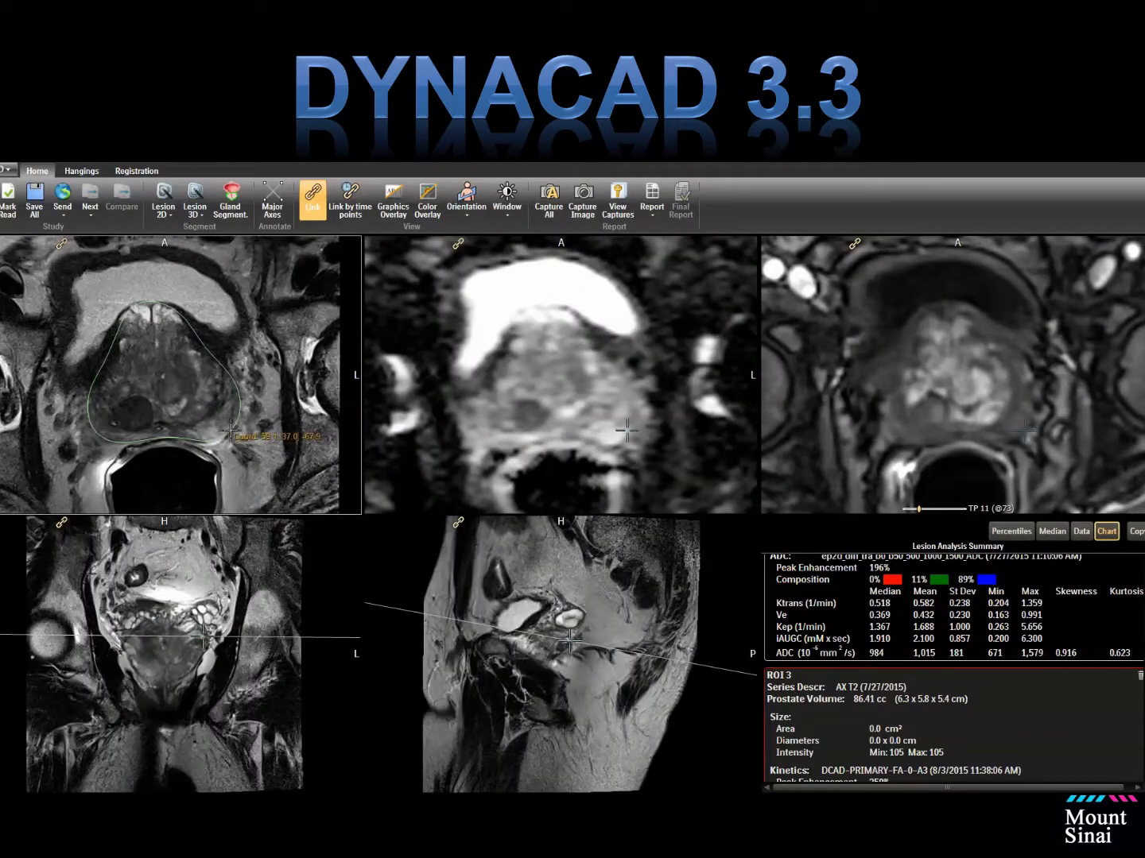
pyautogui.click(240, 415)
pyautogui.click(231, 373)
pyautogui.scroll(-5, 231, 376)
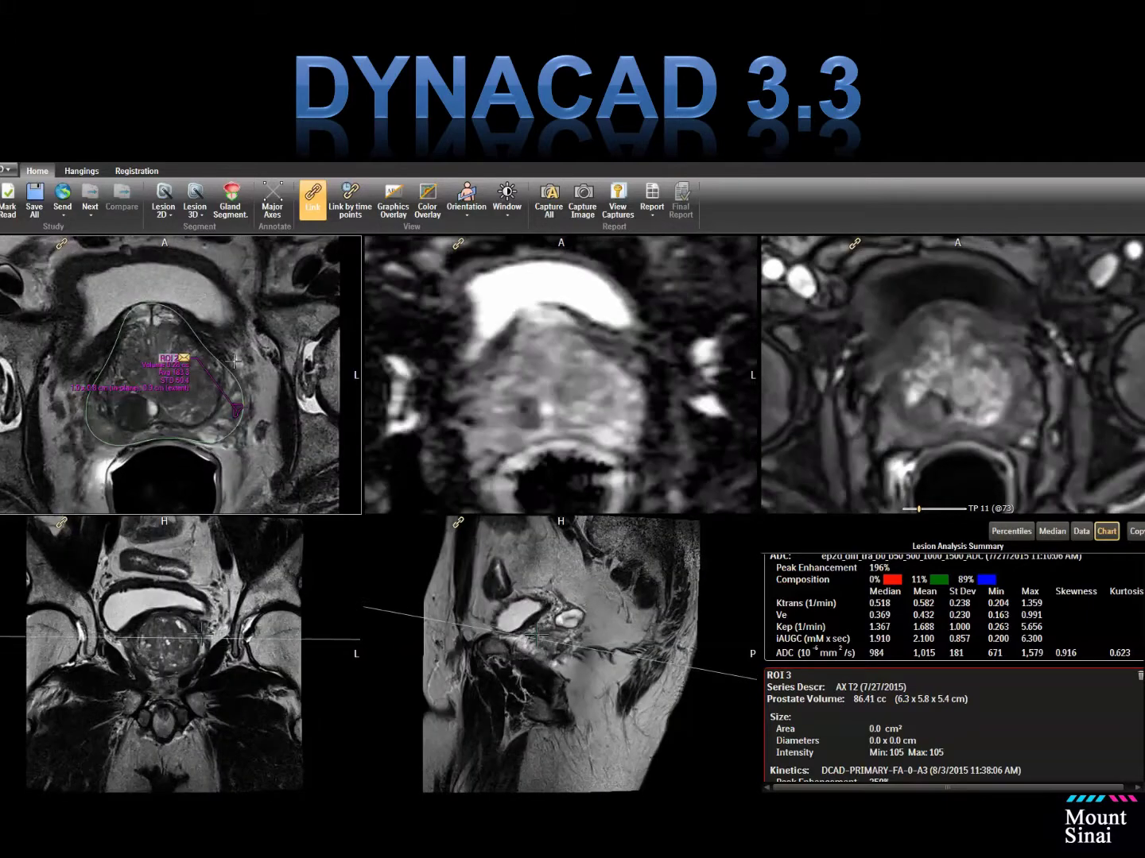
# Step: Correlate points along both posterolateral edges of the outline on the apical axial slice with the coronal and sagittal views
pyautogui.scroll(-4, 245, 413)
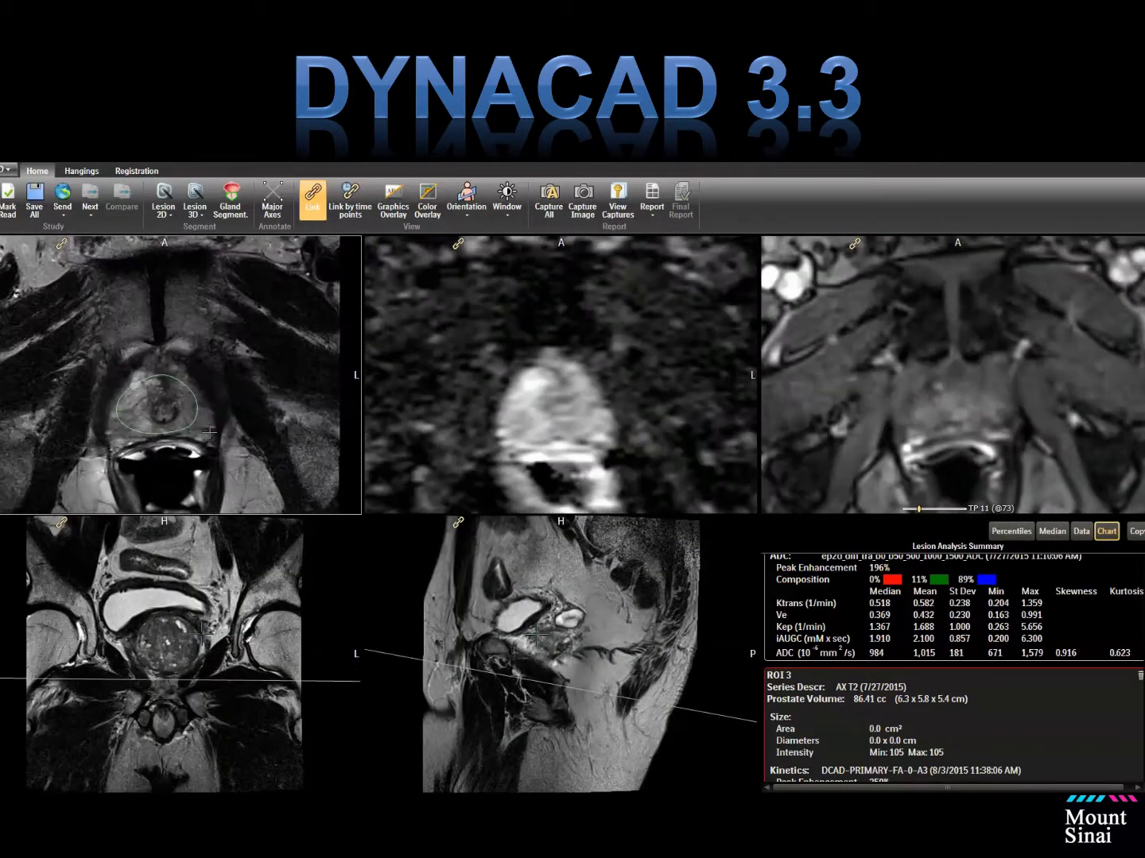
pyautogui.click(193, 416)
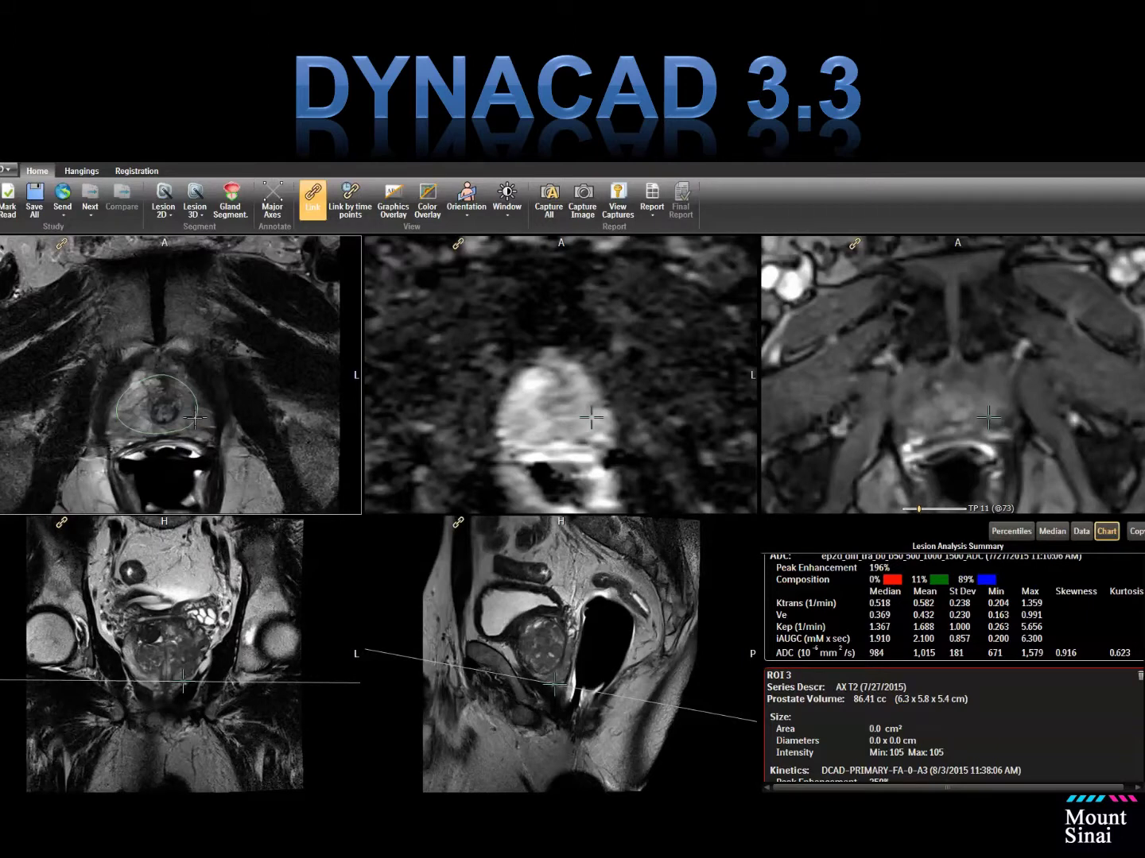
pyautogui.click(195, 418)
pyautogui.click(185, 426)
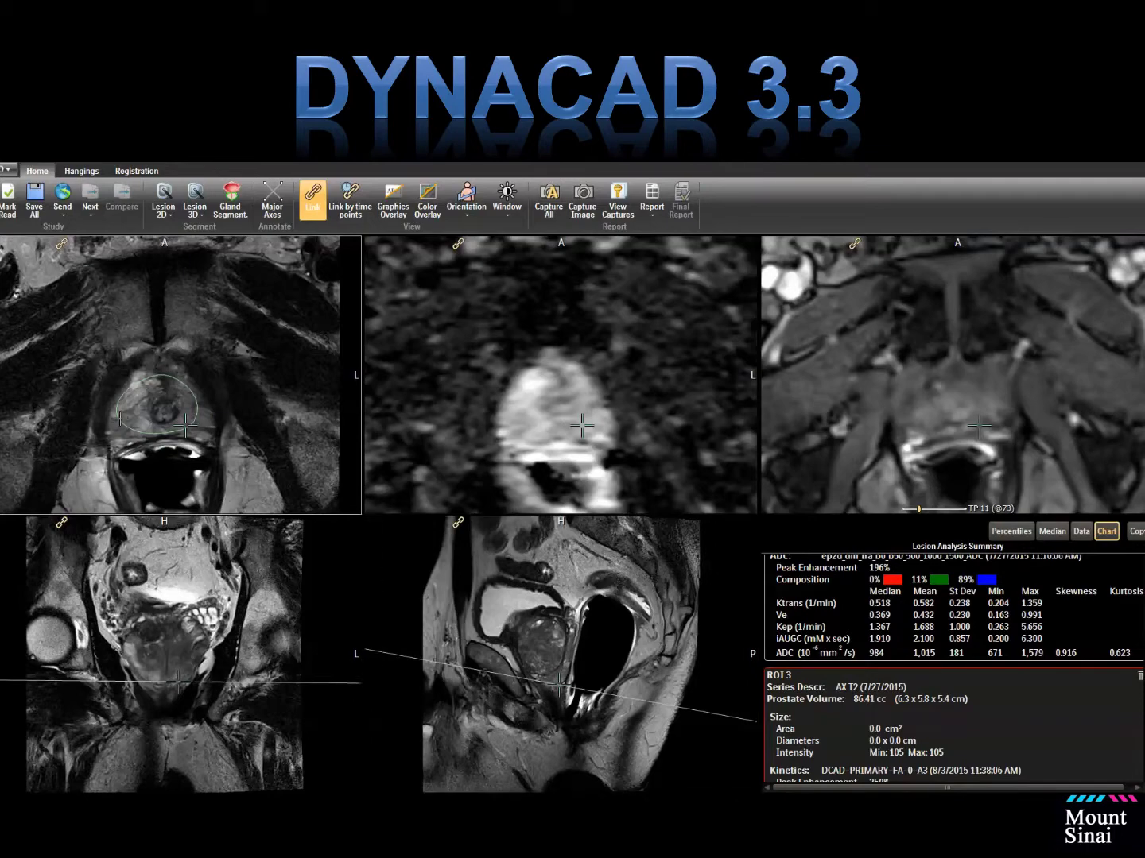
pyautogui.click(117, 414)
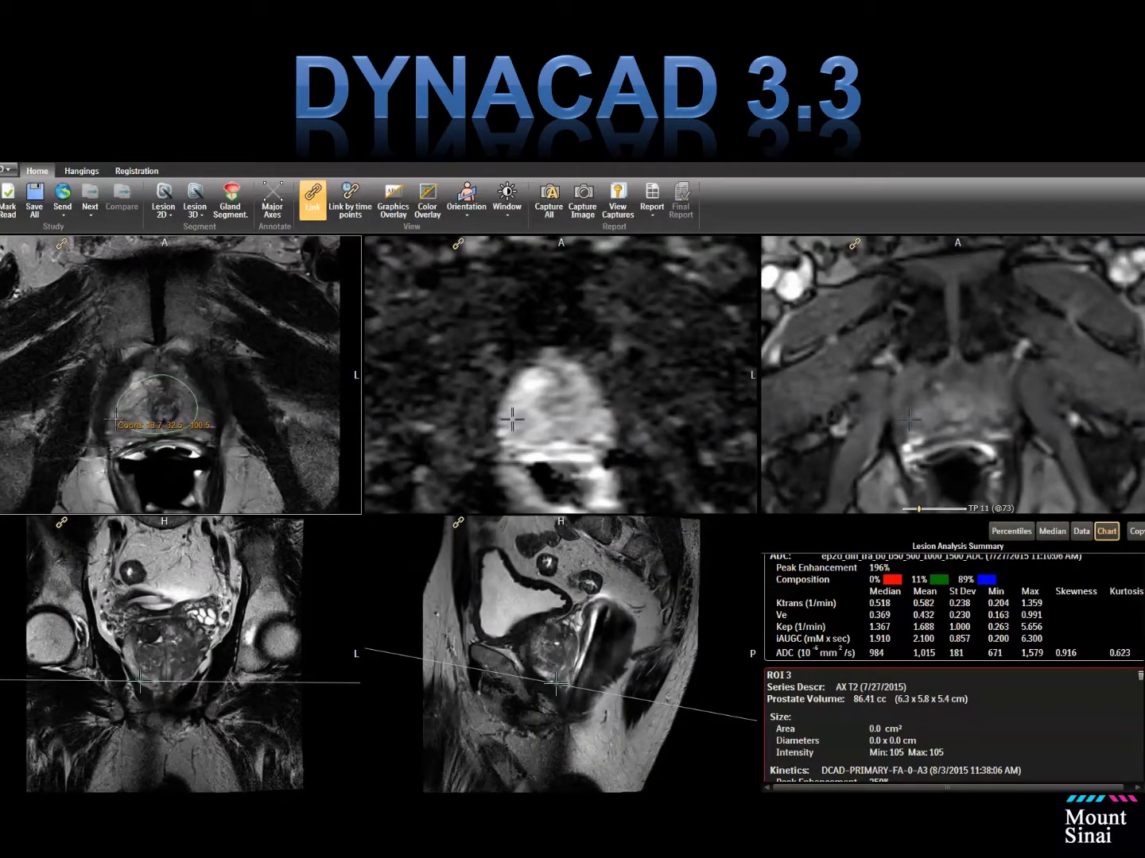
# Step: Reopen the Prostate Editor and extend the right posterior edge of the outline outward on the apical axial slices
pyautogui.click(230, 203)
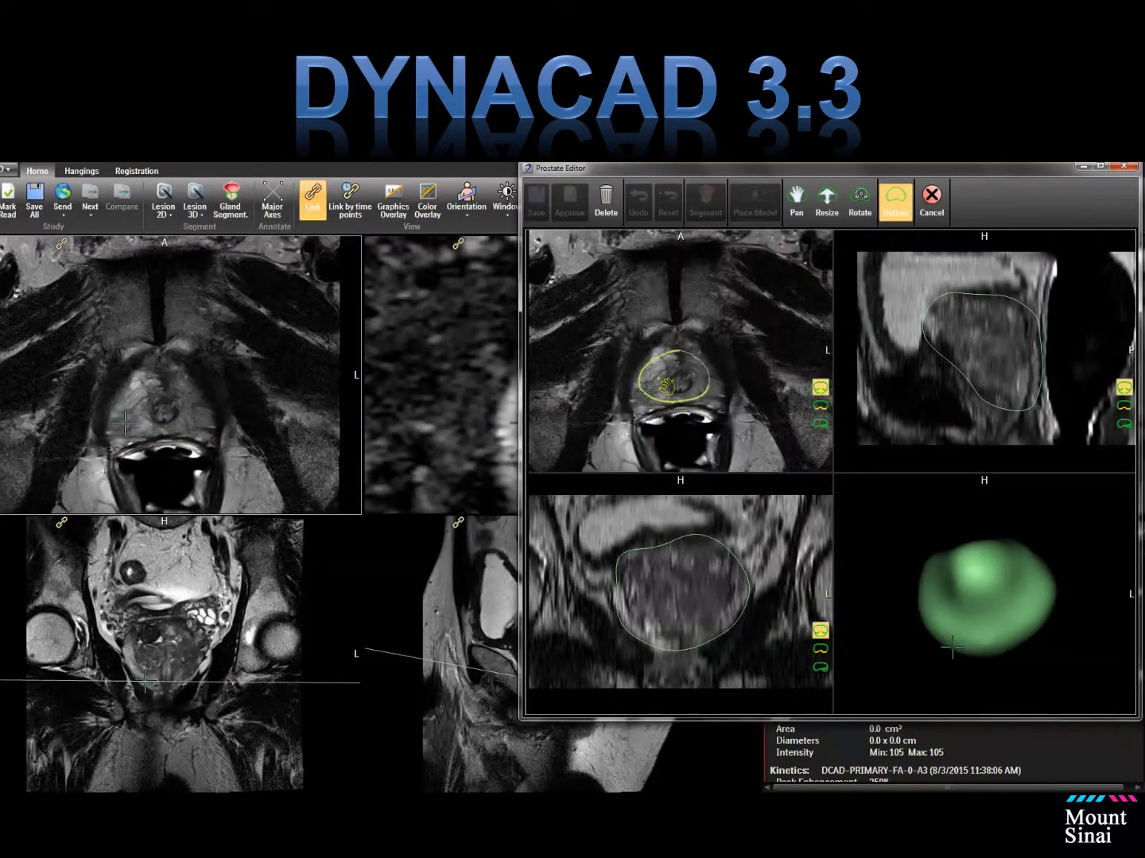
pyautogui.scroll(4, 673, 429)
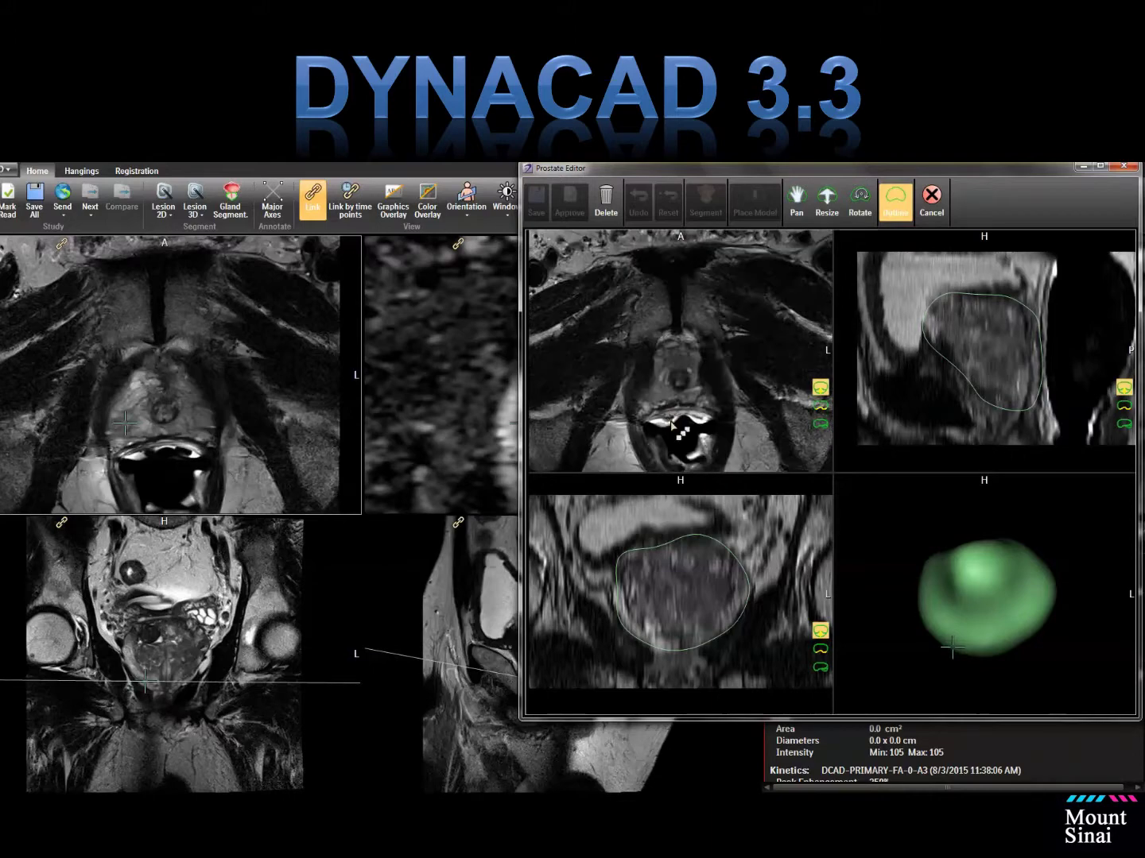
pyautogui.moveTo(650, 409); pyautogui.dragTo(642, 418)
pyautogui.scroll(-4, 767, 403)
pyautogui.scroll(-1, 766, 410)
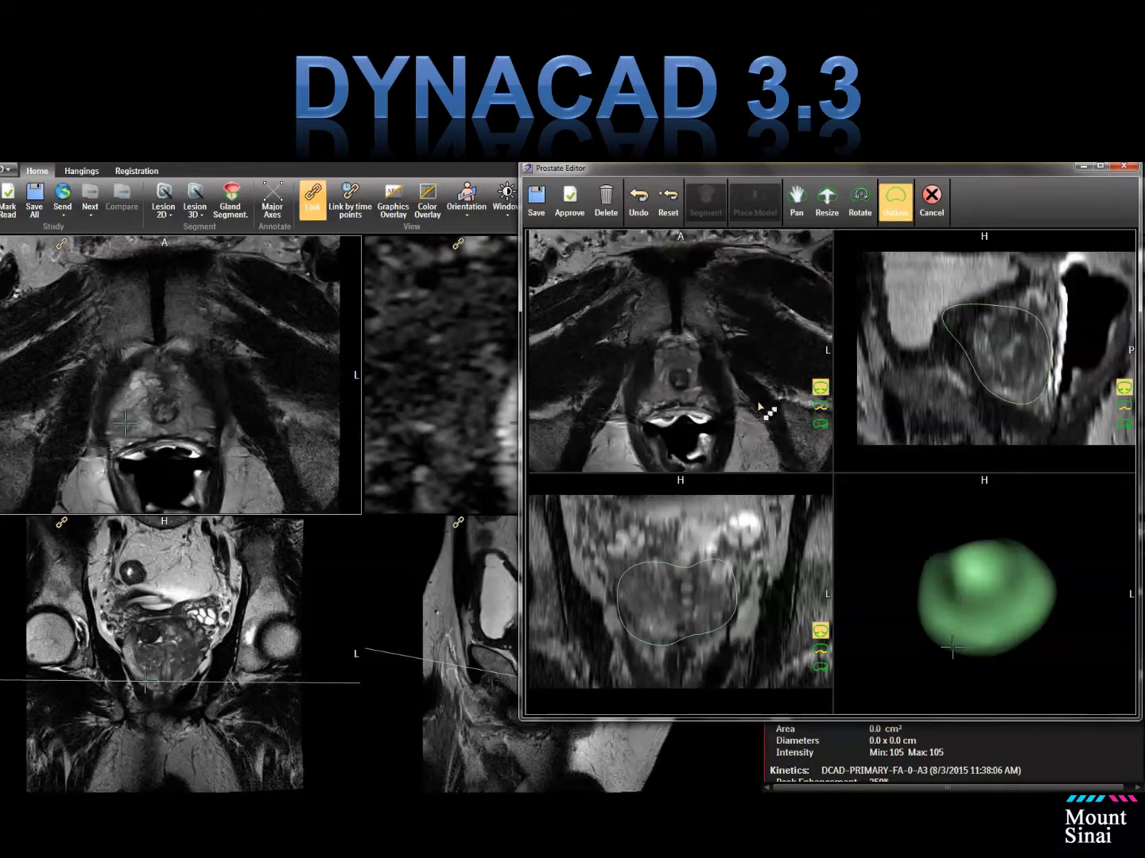
pyautogui.scroll(1, 746, 409)
pyautogui.click(652, 404)
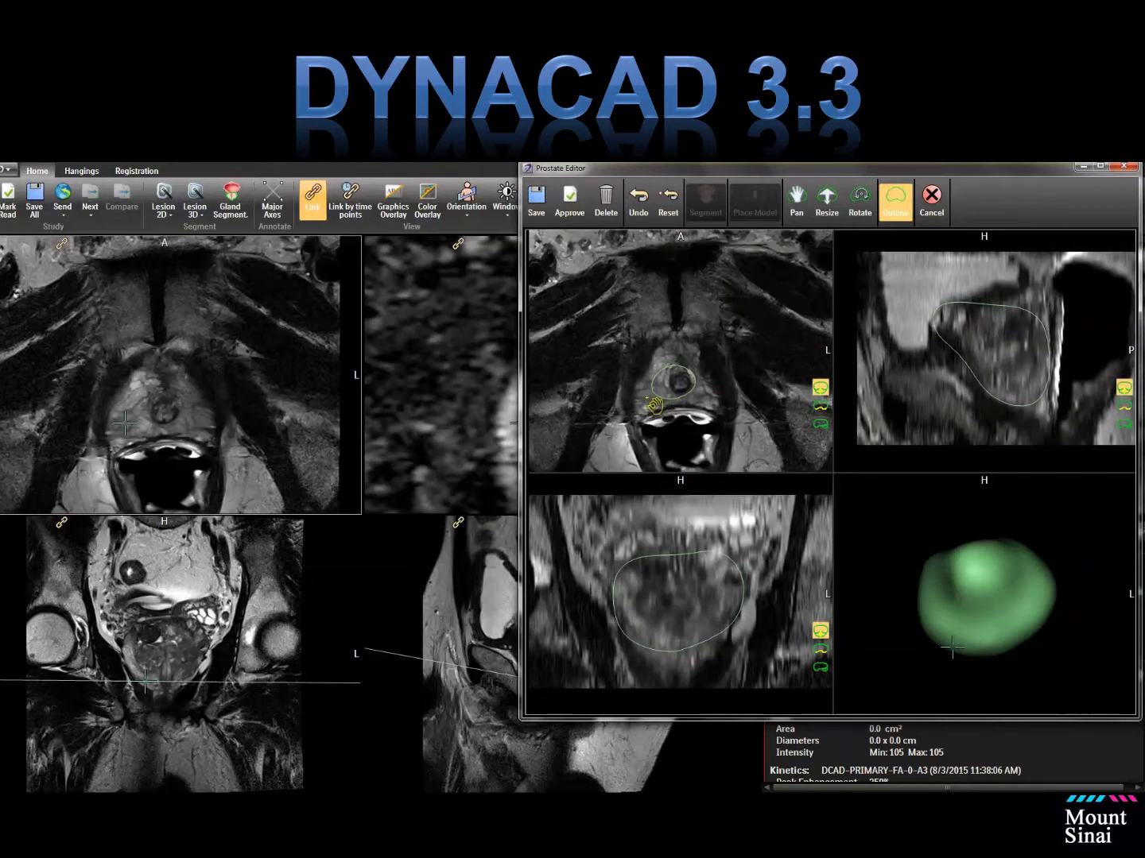
# Step: Check the outline up to the bladder level, then refine its right posterior edge on the apical axial slice
pyautogui.scroll(5, 703, 406)
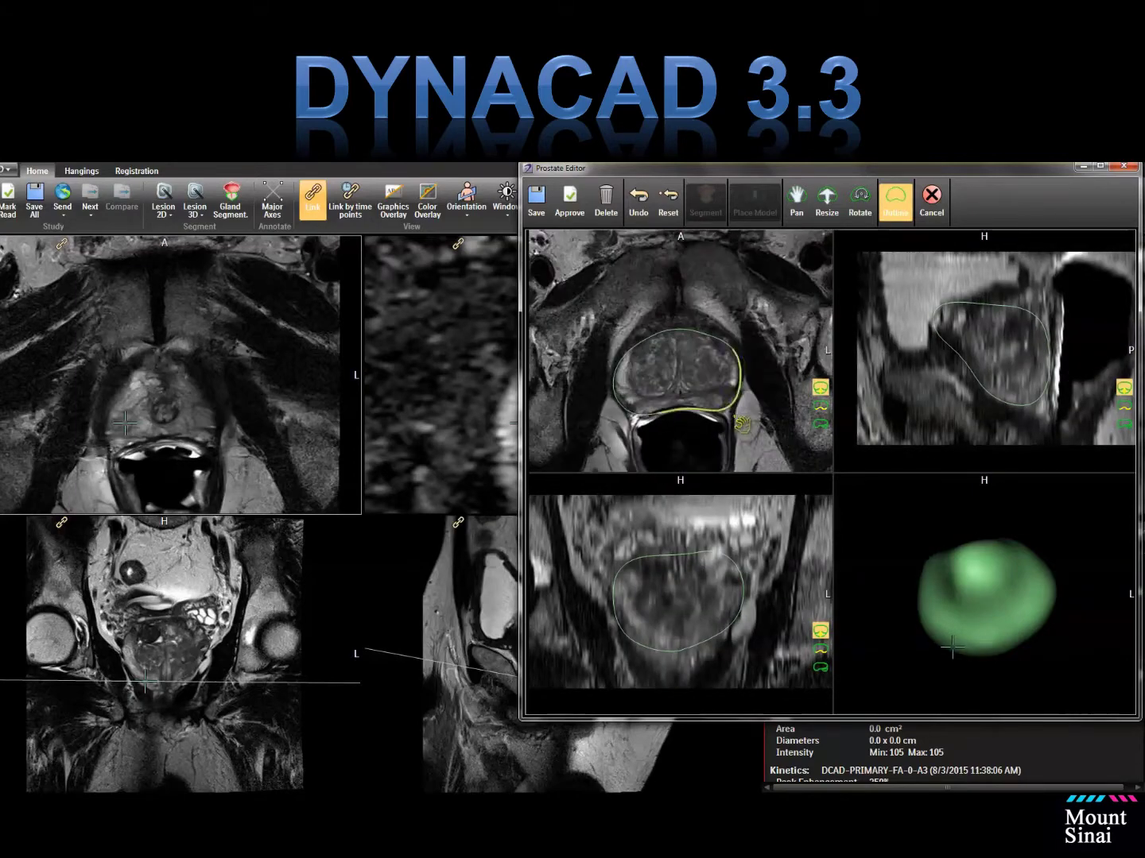
pyautogui.scroll(4, 747, 426)
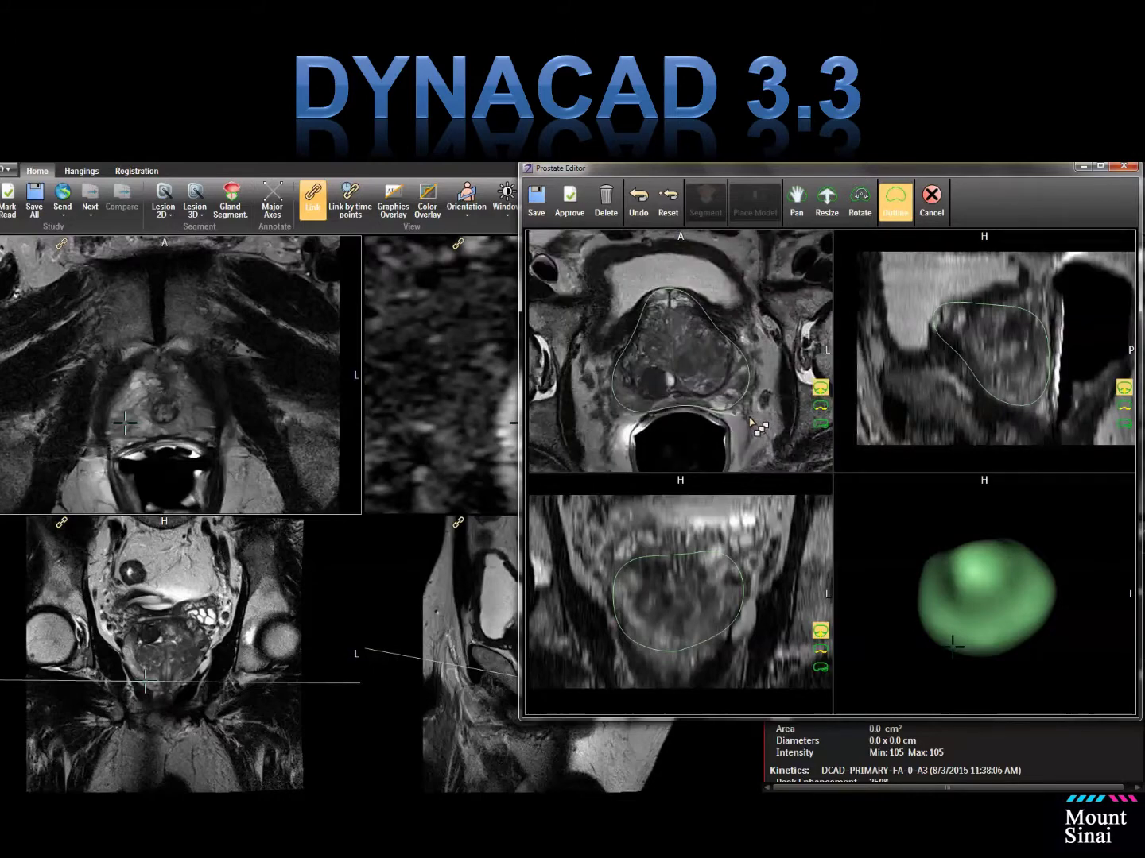
pyautogui.scroll(-4, 743, 426)
pyautogui.click(652, 393)
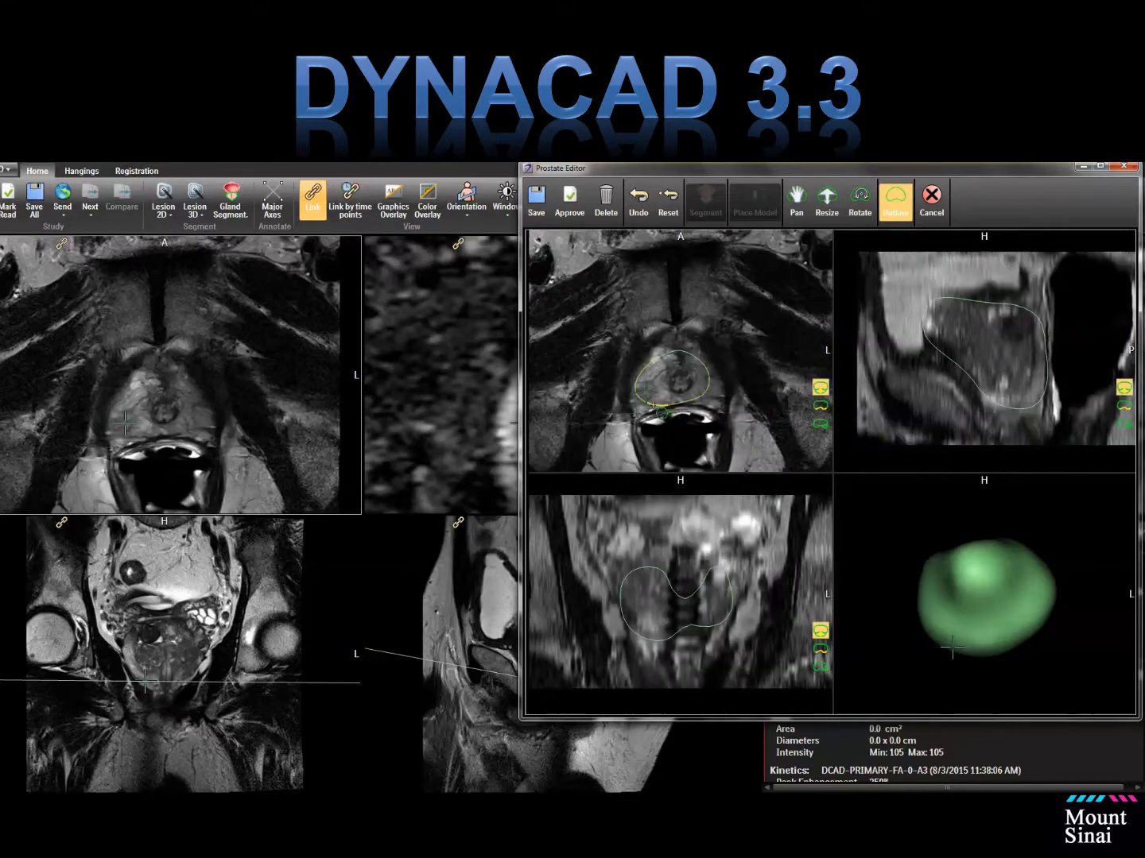
# Step: Refine the posterior edge of the small outline on the lowest apical slice and check the axial slices above it
pyautogui.scroll(3, 684, 422)
pyautogui.scroll(-3, 664, 416)
pyautogui.click(664, 403)
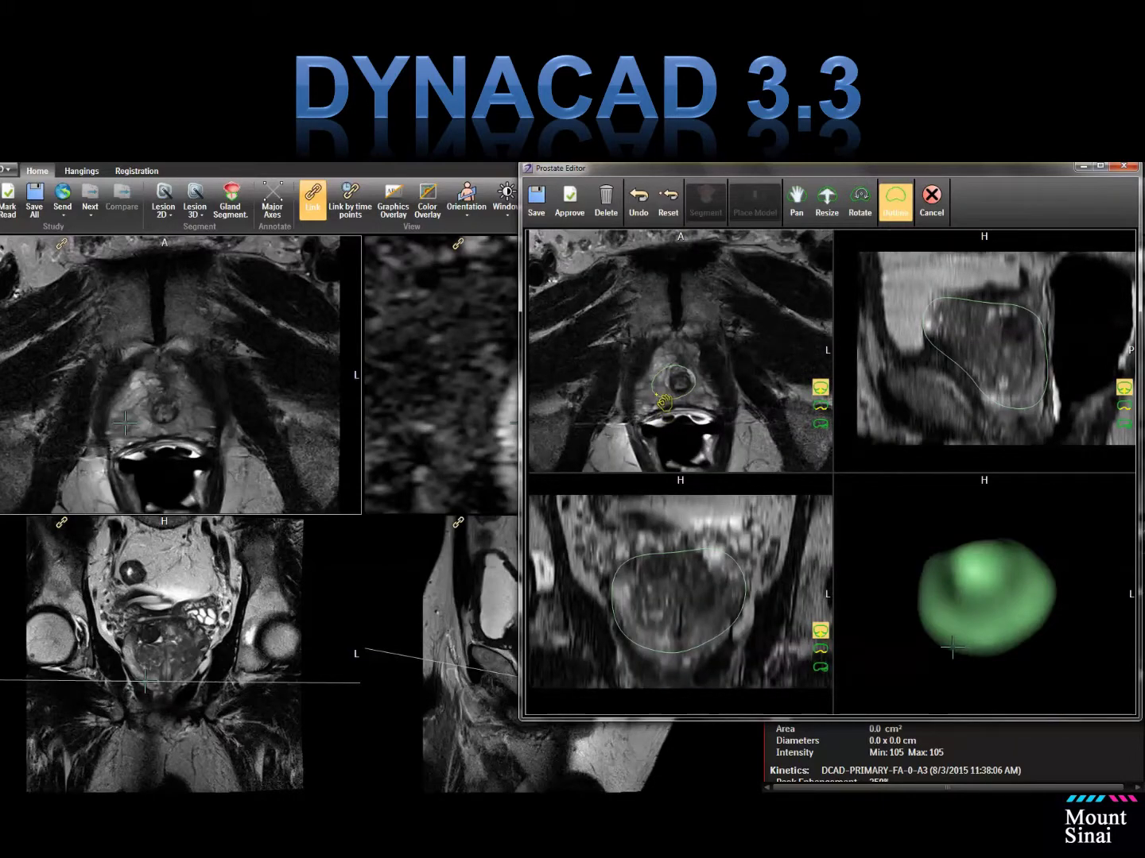
pyautogui.scroll(4, 676, 397)
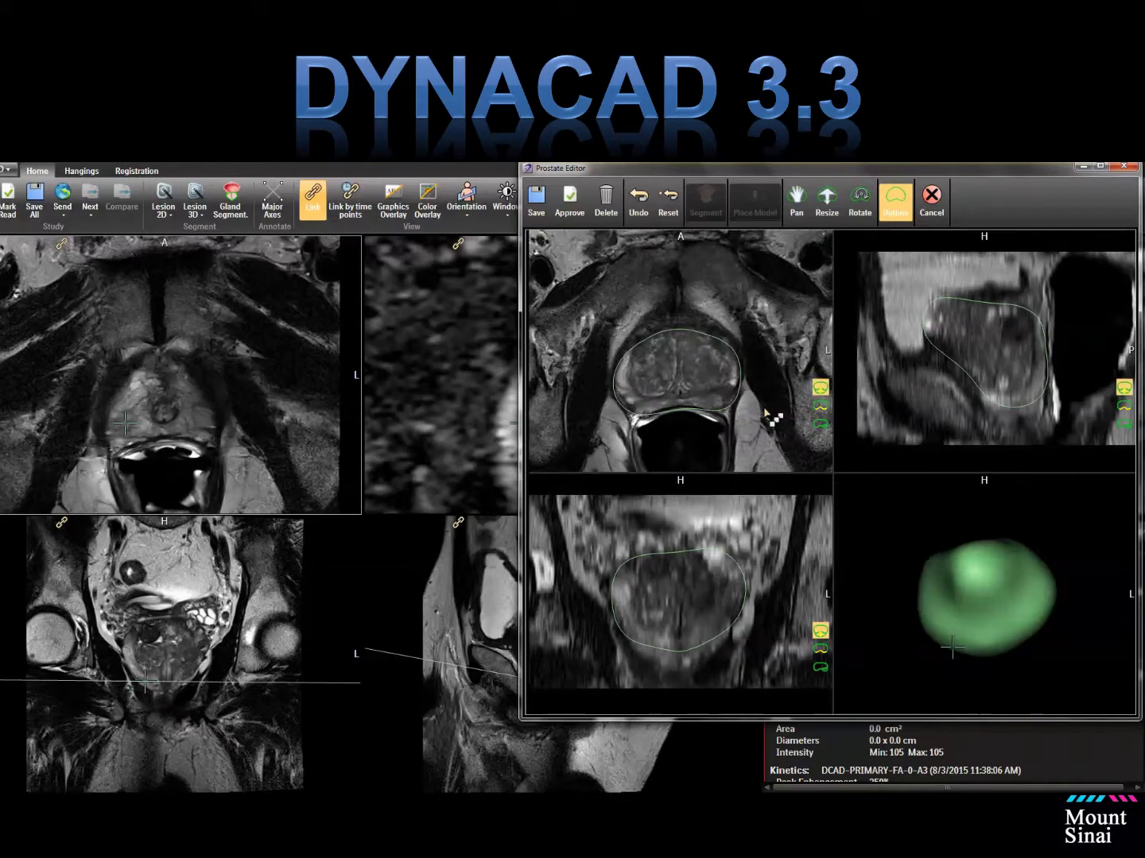
# Step: Refine the posterior edge at both posterolateral corners of the outline on the mid-gland axial slice and check the neighbouring slices
pyautogui.scroll(1, 767, 419)
pyautogui.click(639, 413)
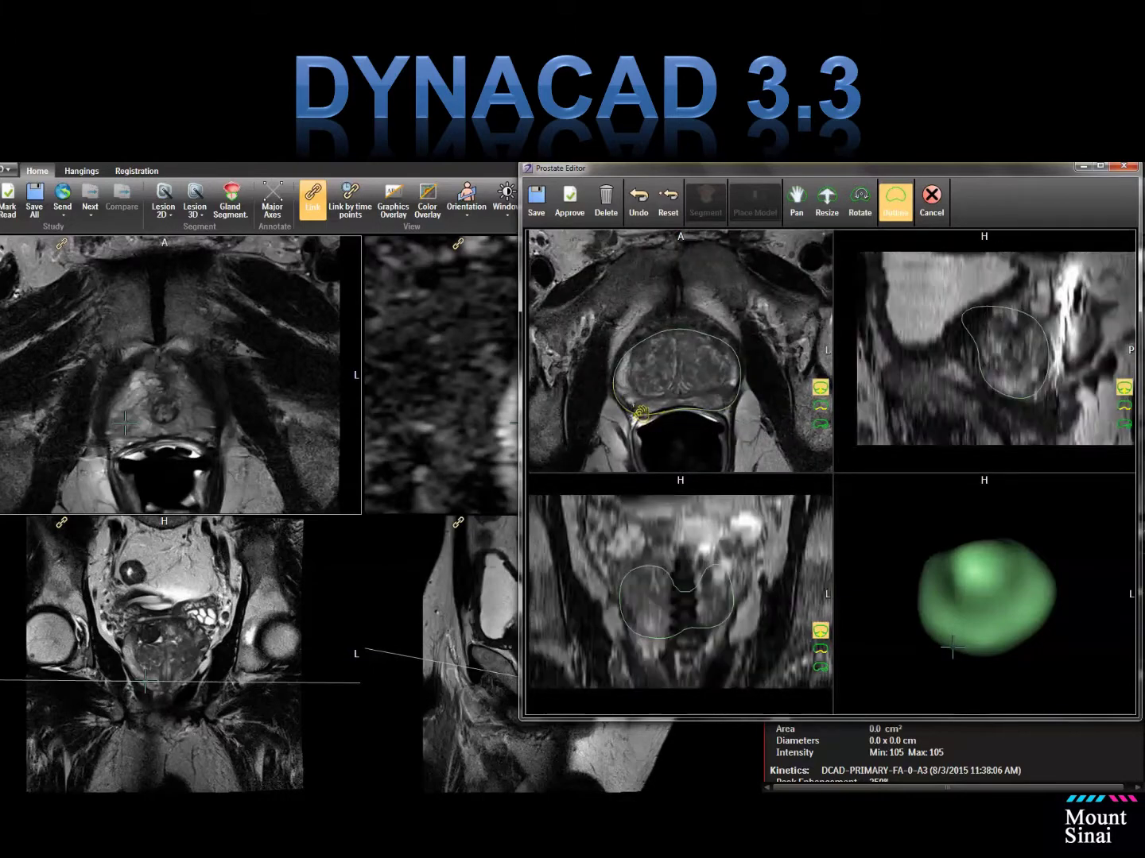
pyautogui.click(688, 418)
pyautogui.click(740, 408)
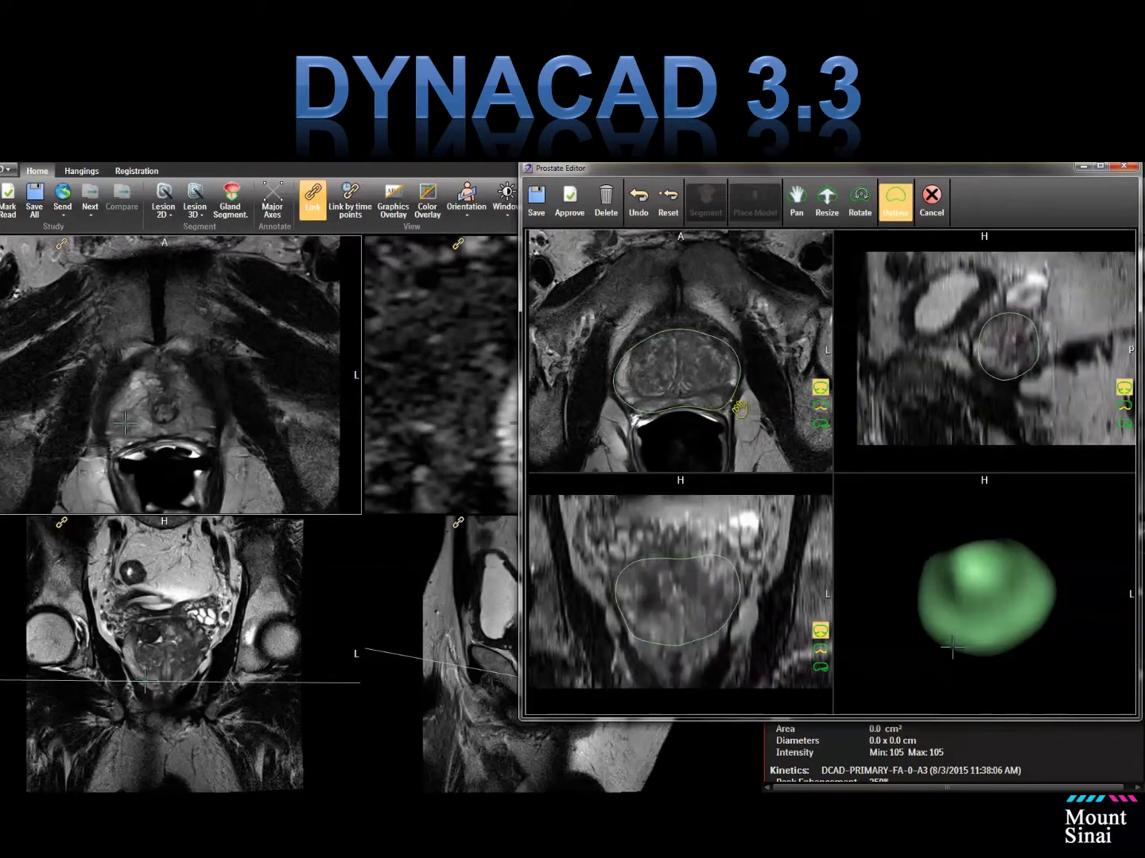
pyautogui.scroll(12, 805, 392)
pyautogui.scroll(-8, 791, 395)
pyautogui.scroll(-3, 791, 398)
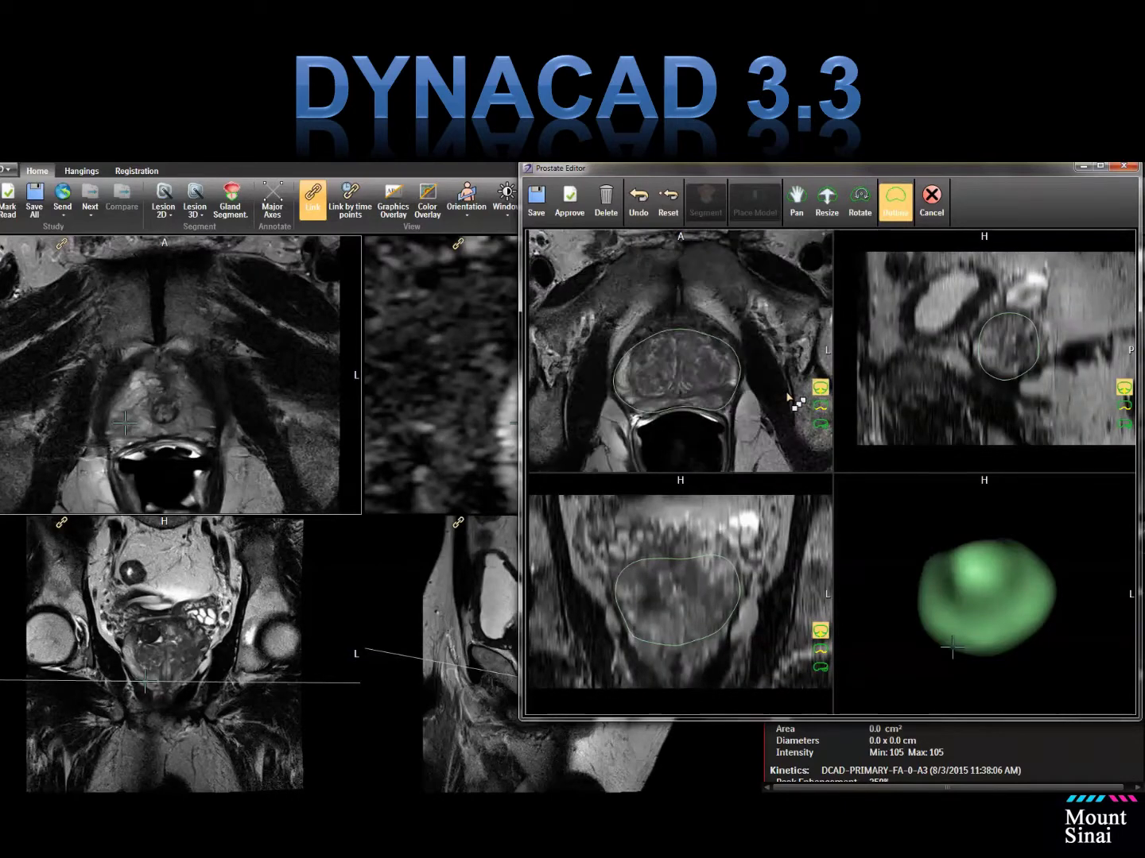
# Step: Approve the refined prostate segmentation and close the Prostate Editor
pyautogui.click(570, 202)
pyautogui.click(820, 469)
pyautogui.click(1123, 167)
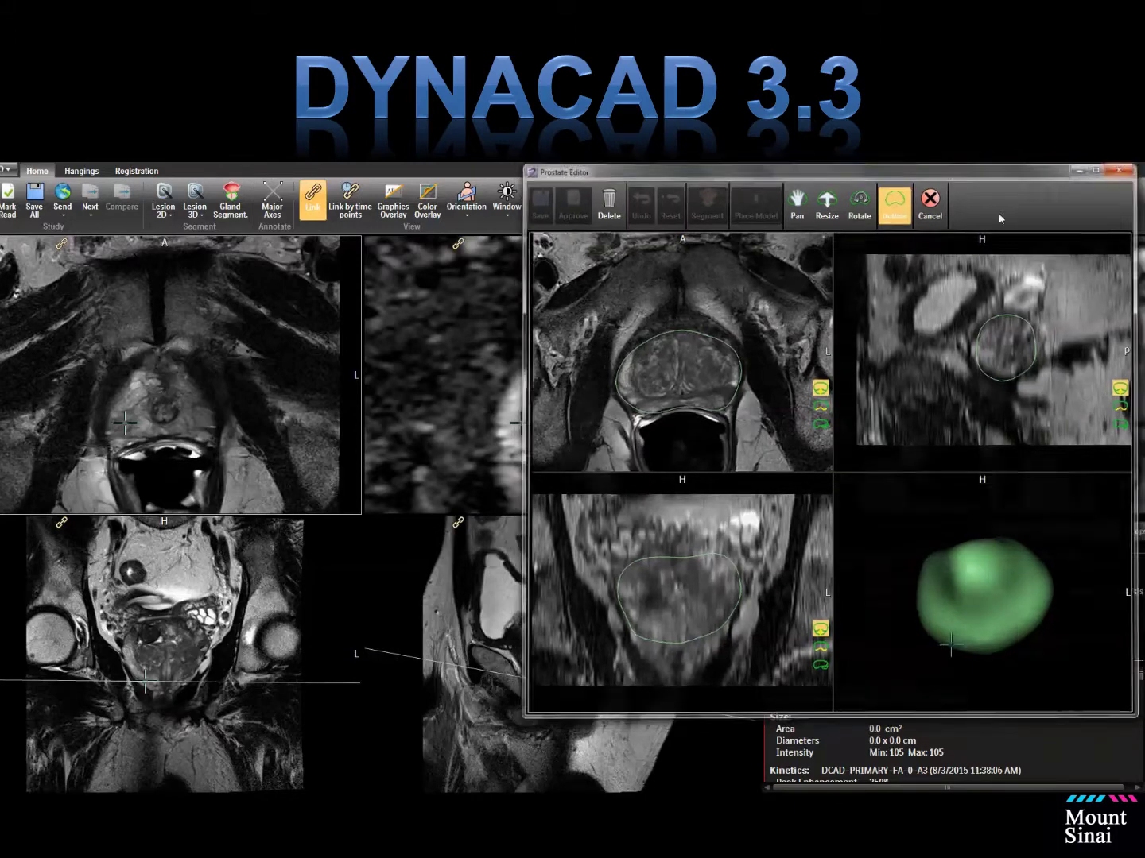
# Step: Display the prostate location outline on the axial T2 view and check it through the mid-gland and apical slices
pyautogui.rightClick(218, 323)
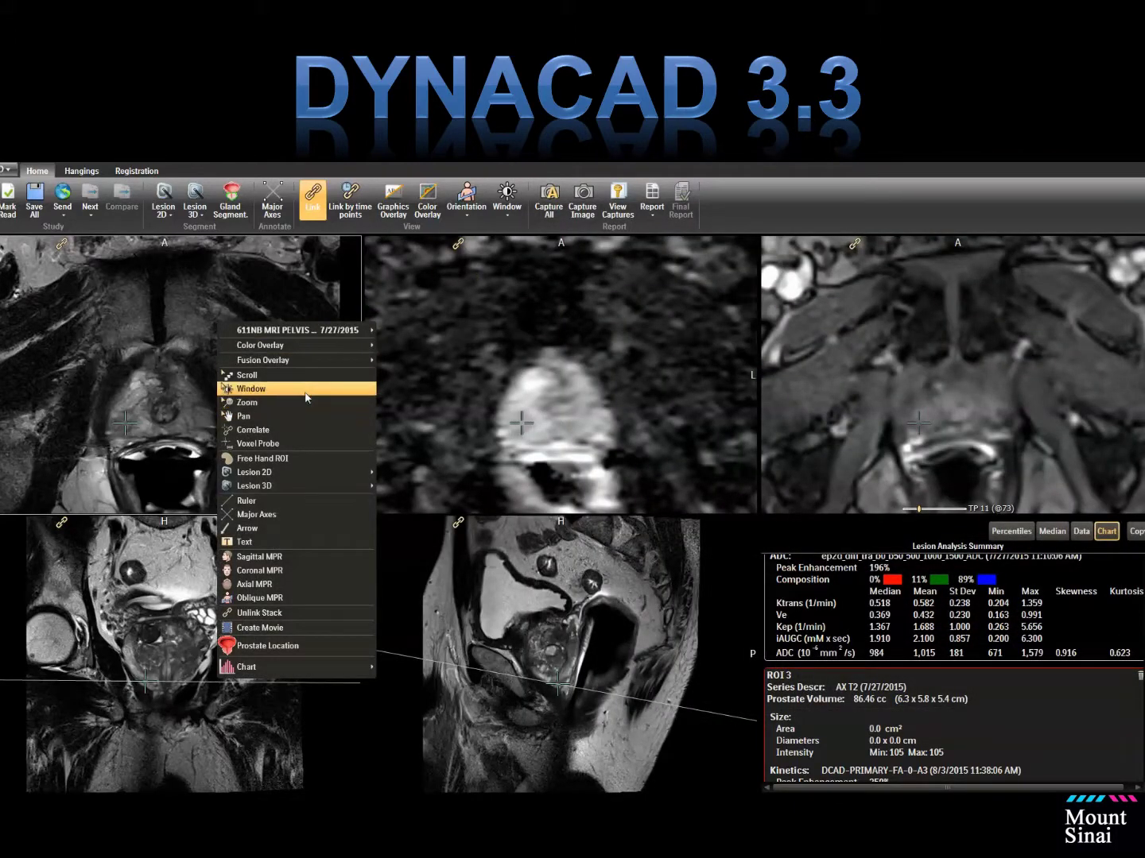
pyautogui.click(278, 647)
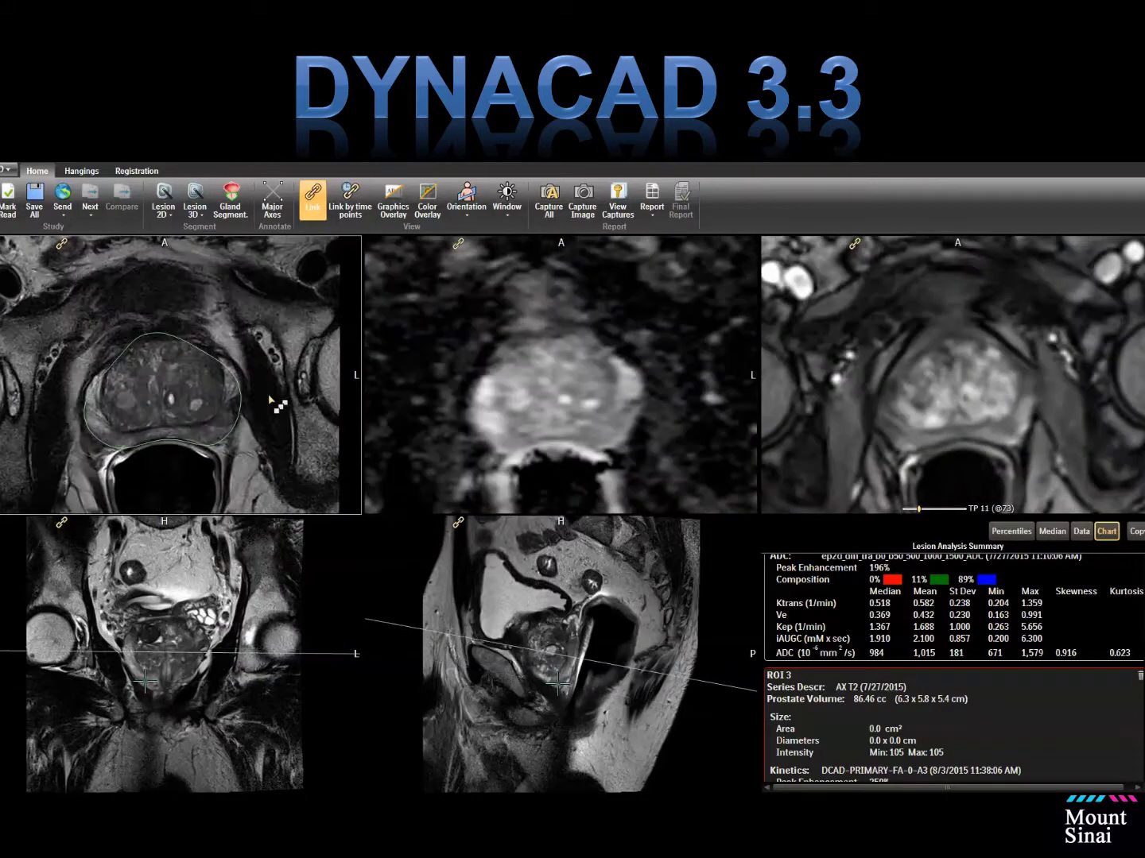
pyautogui.scroll(-1, 271, 408)
pyautogui.scroll(4, 271, 406)
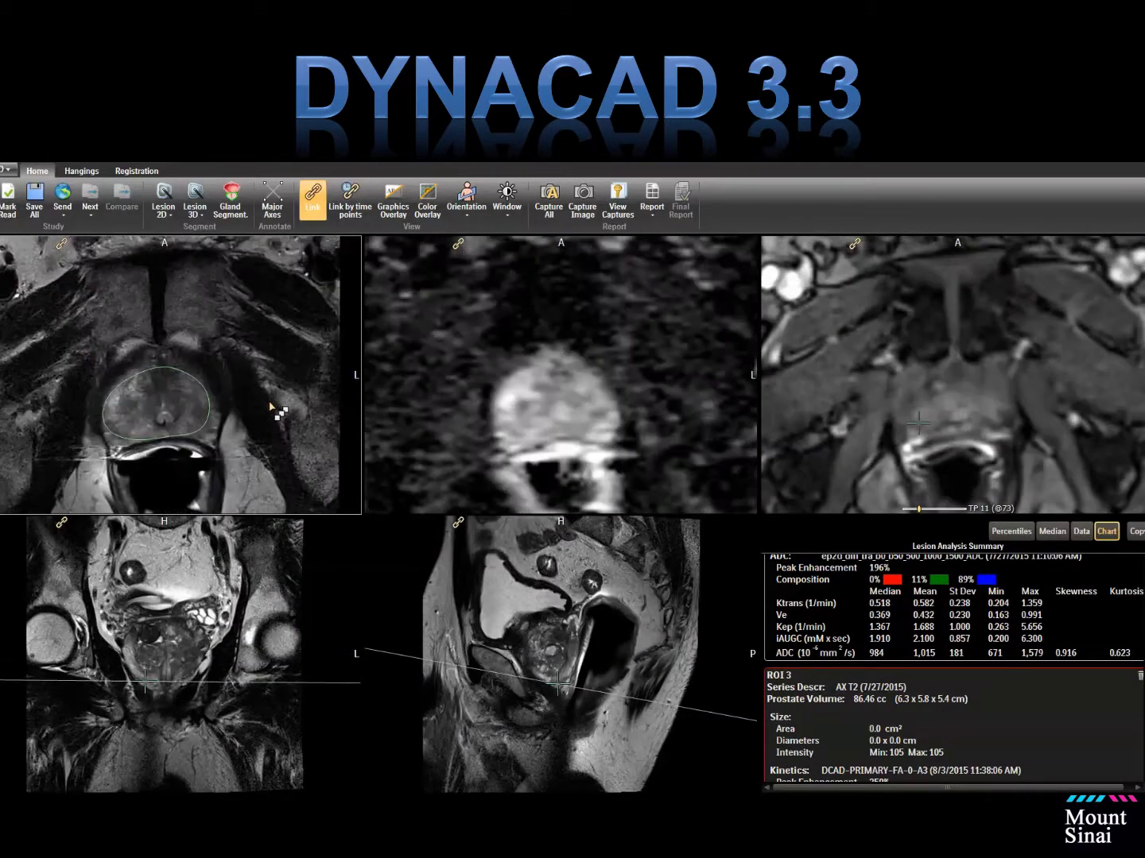
pyautogui.scroll(-2, 265, 410)
pyautogui.scroll(-4, 265, 408)
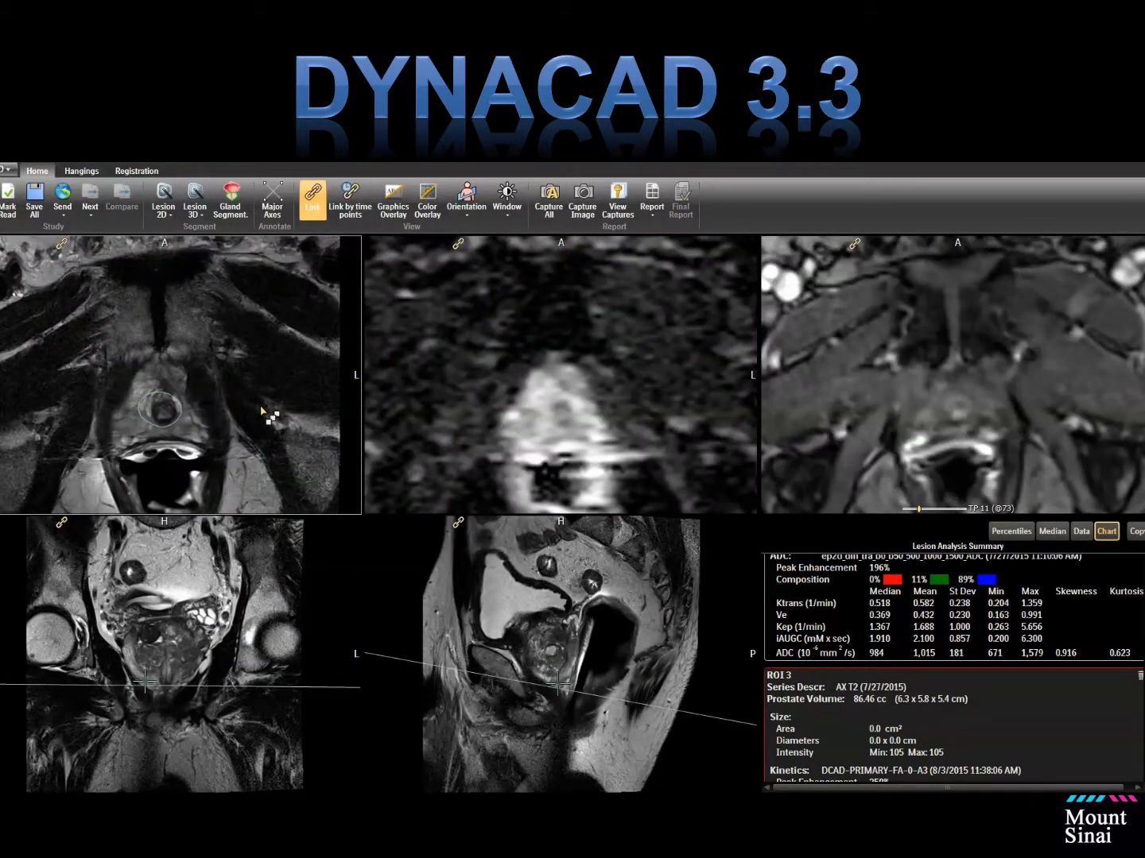
# Step: Correlate a point just outside the right posterior edge of the apical outline with the other views and compare adjacent axial slices
pyautogui.rightClick(269, 406)
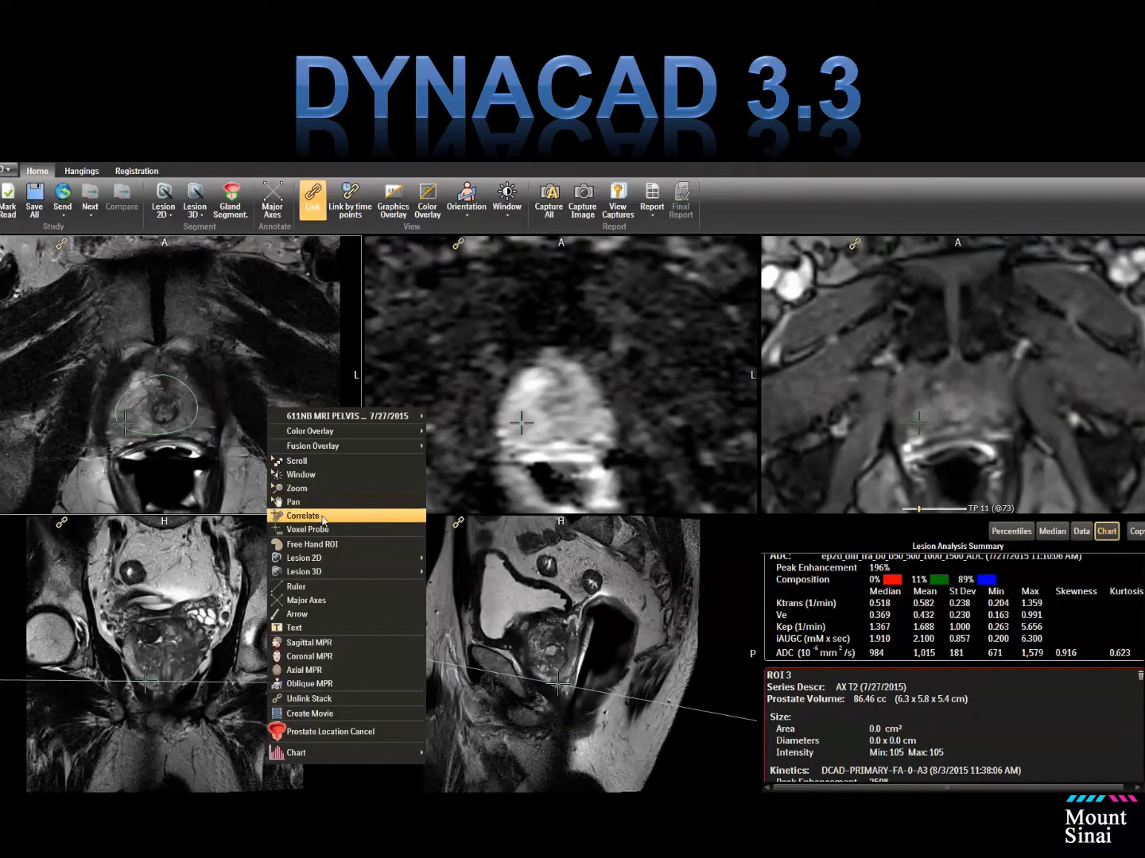
pyautogui.click(319, 513)
pyautogui.moveTo(125, 424); pyautogui.dragTo(114, 424)
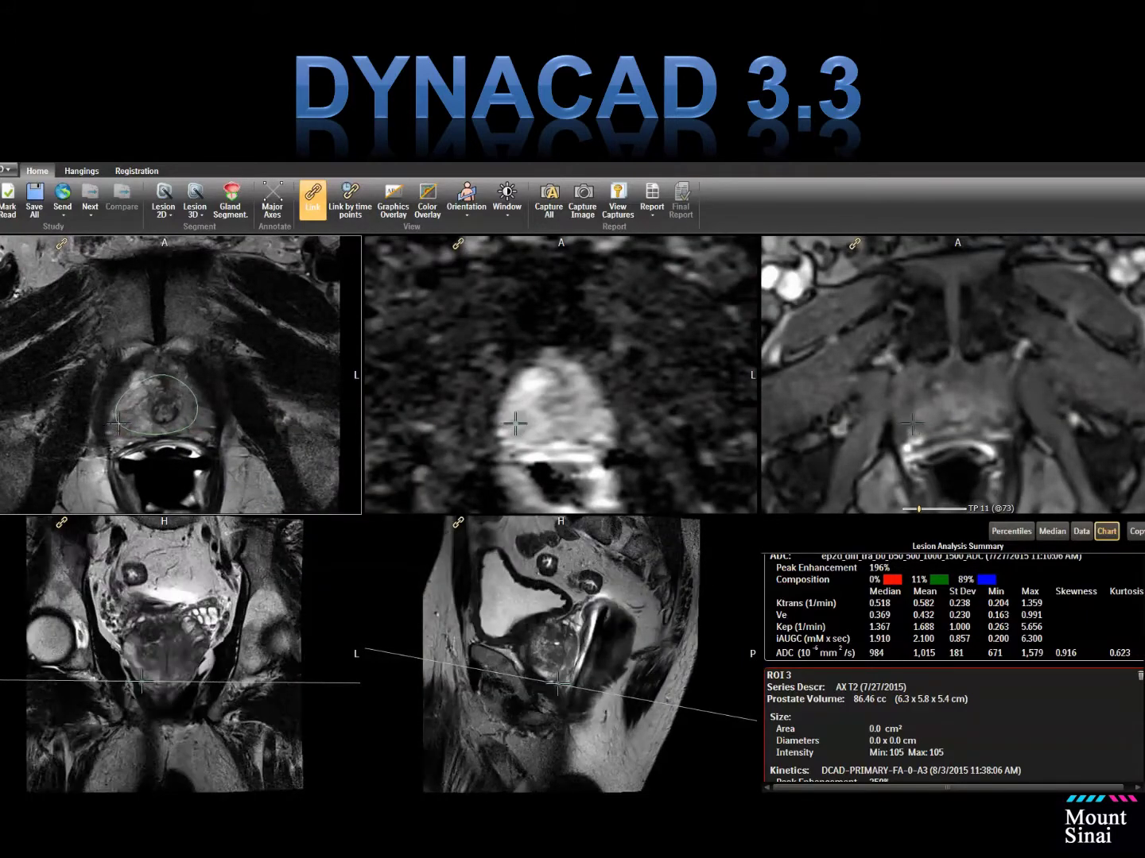
pyautogui.scroll(6, 260, 409)
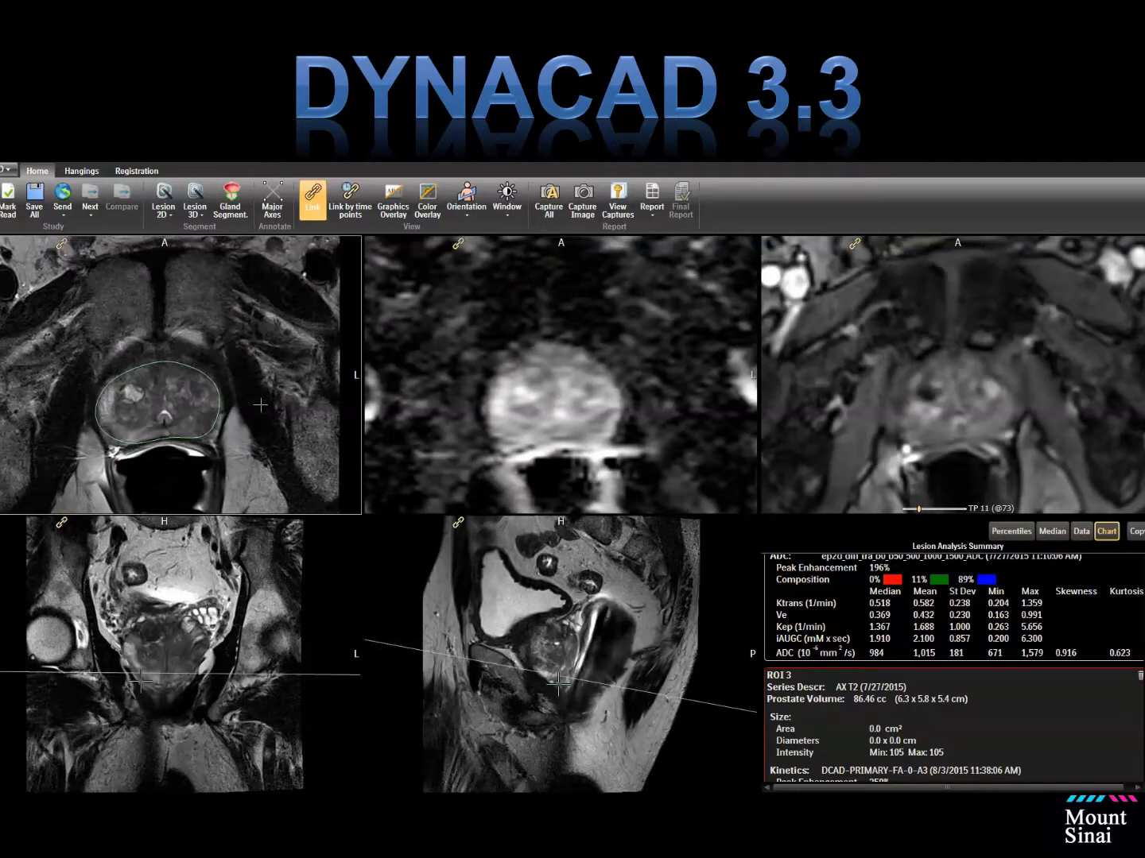
pyautogui.scroll(-8, 261, 409)
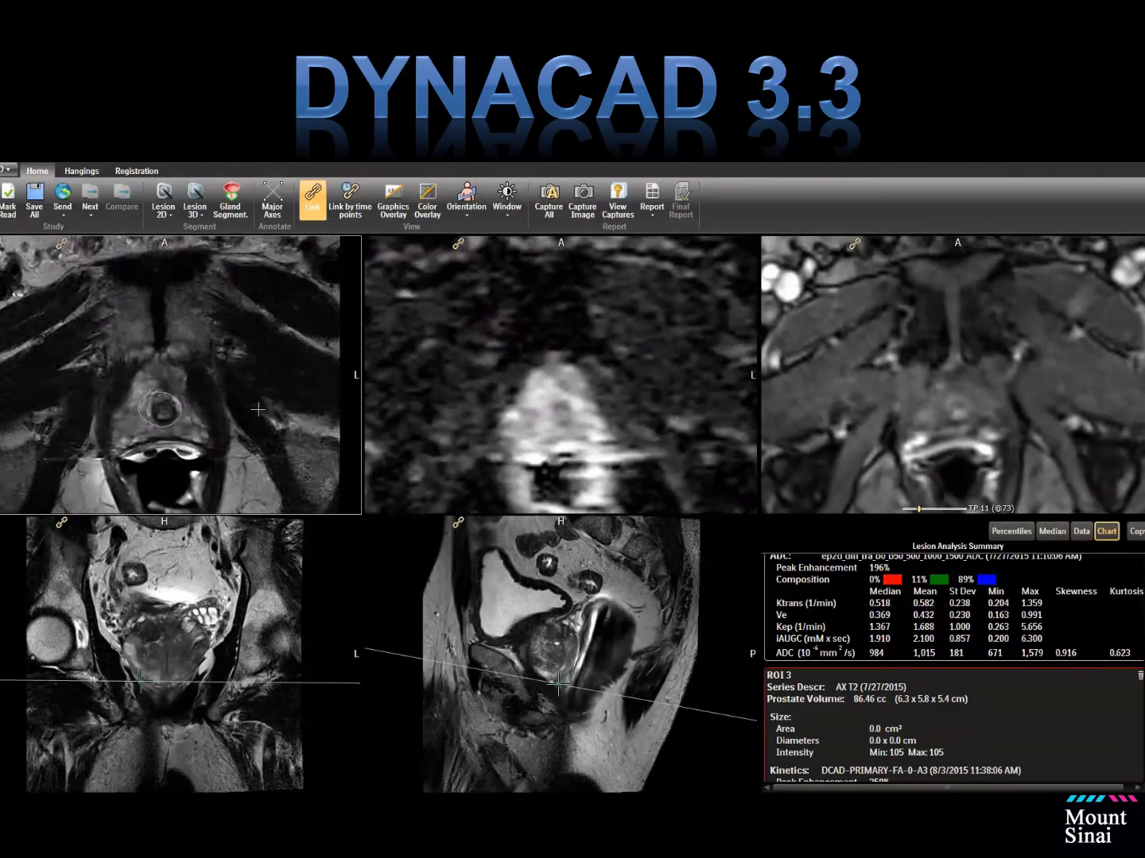
pyautogui.scroll(6, 257, 410)
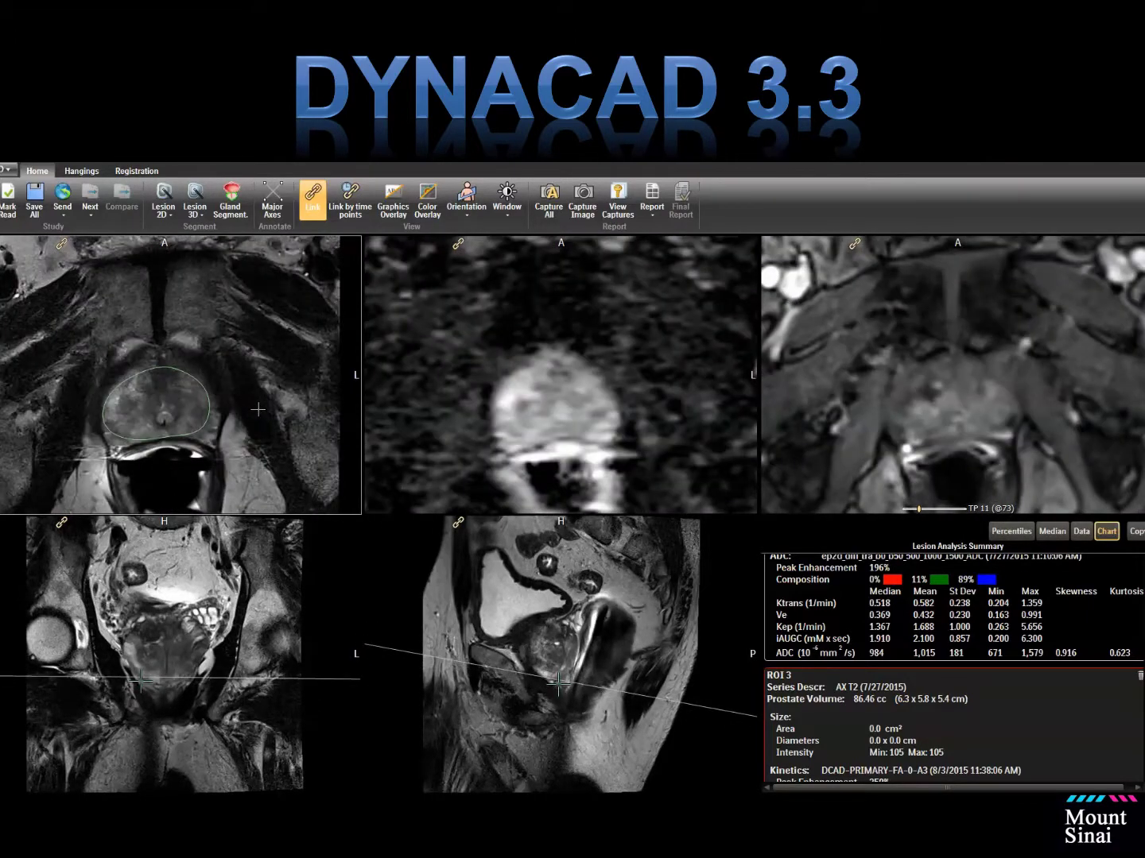
# Step: Reopen the Prostate Editor and adjust the right posterior edge of the outline on the apical axial slice
pyautogui.click(231, 200)
pyautogui.scroll(-5, 747, 409)
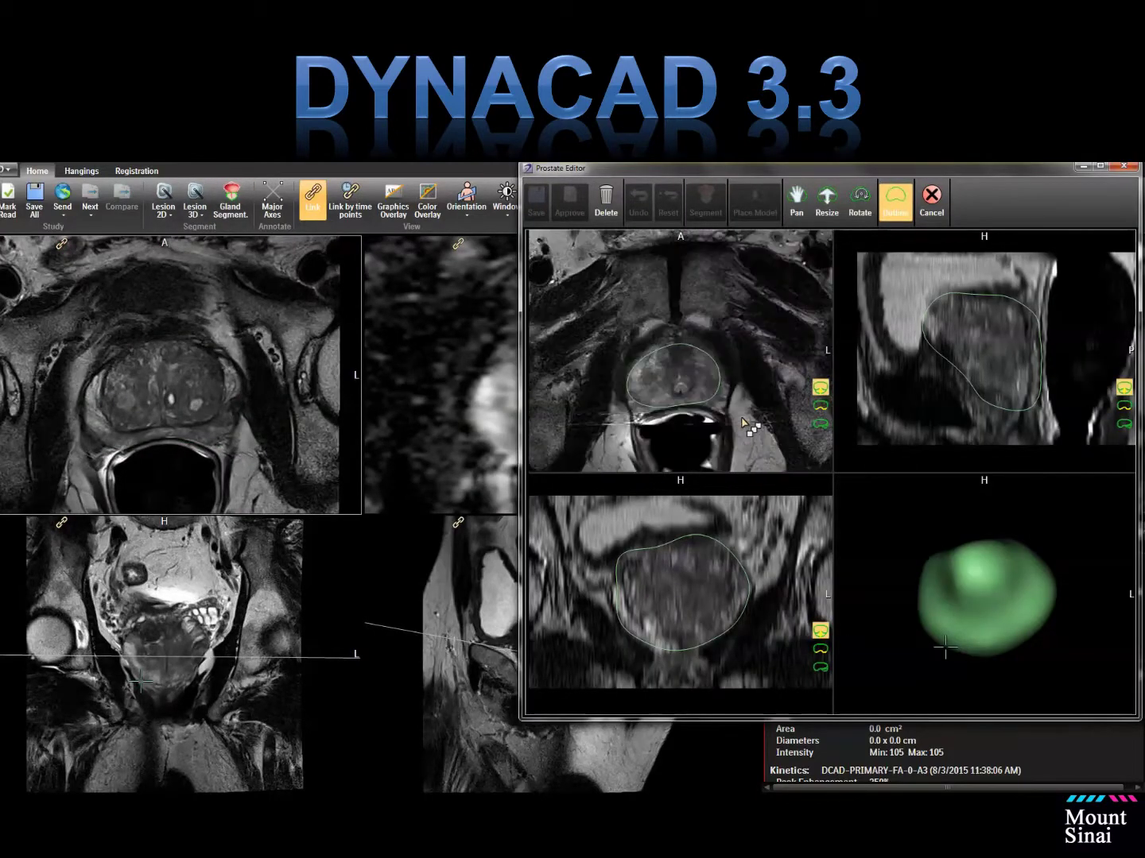
pyautogui.scroll(3, 723, 428)
pyautogui.moveTo(658, 405)
pyautogui.mouseDown()
pyautogui.moveTo(645, 409)
pyautogui.moveTo(686, 412)
pyautogui.mouseUp()
# Step: Approve the adjusted apical outline and close the Prostate Editor
pyautogui.click(606, 209)
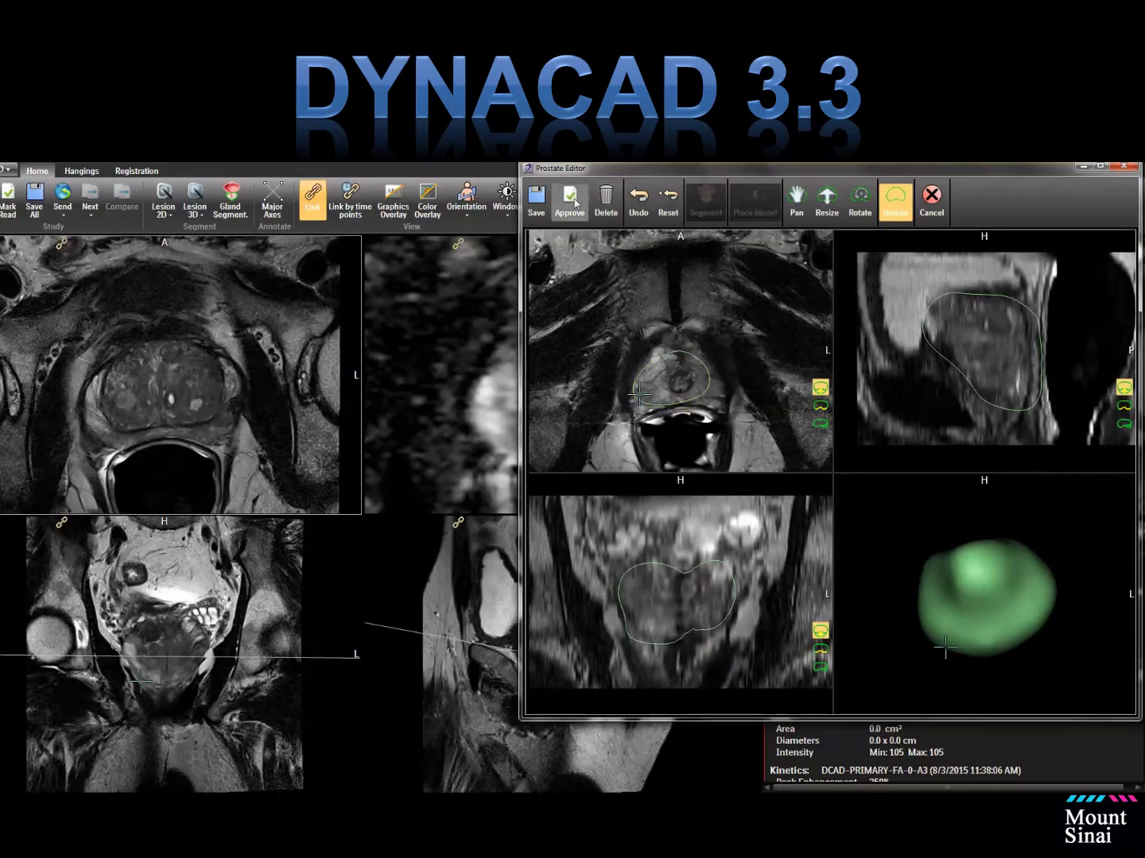
pyautogui.click(798, 464)
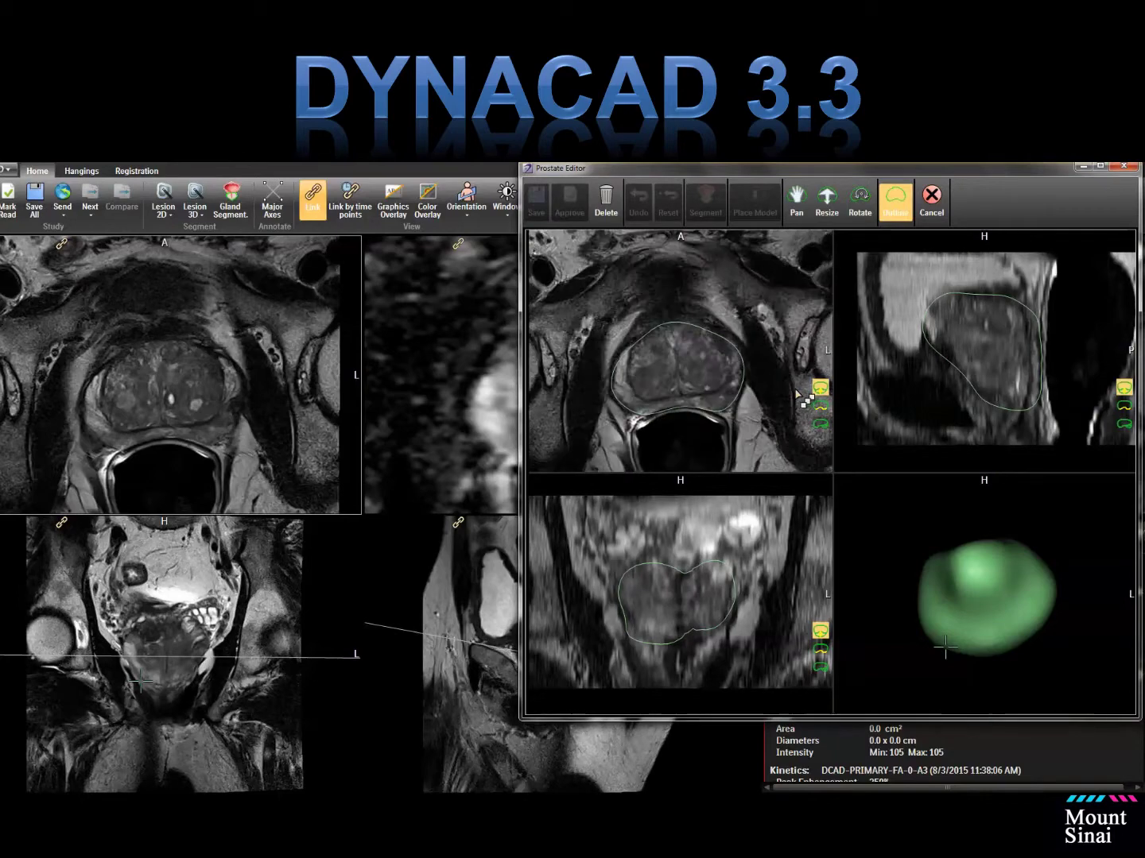
pyautogui.click(1123, 168)
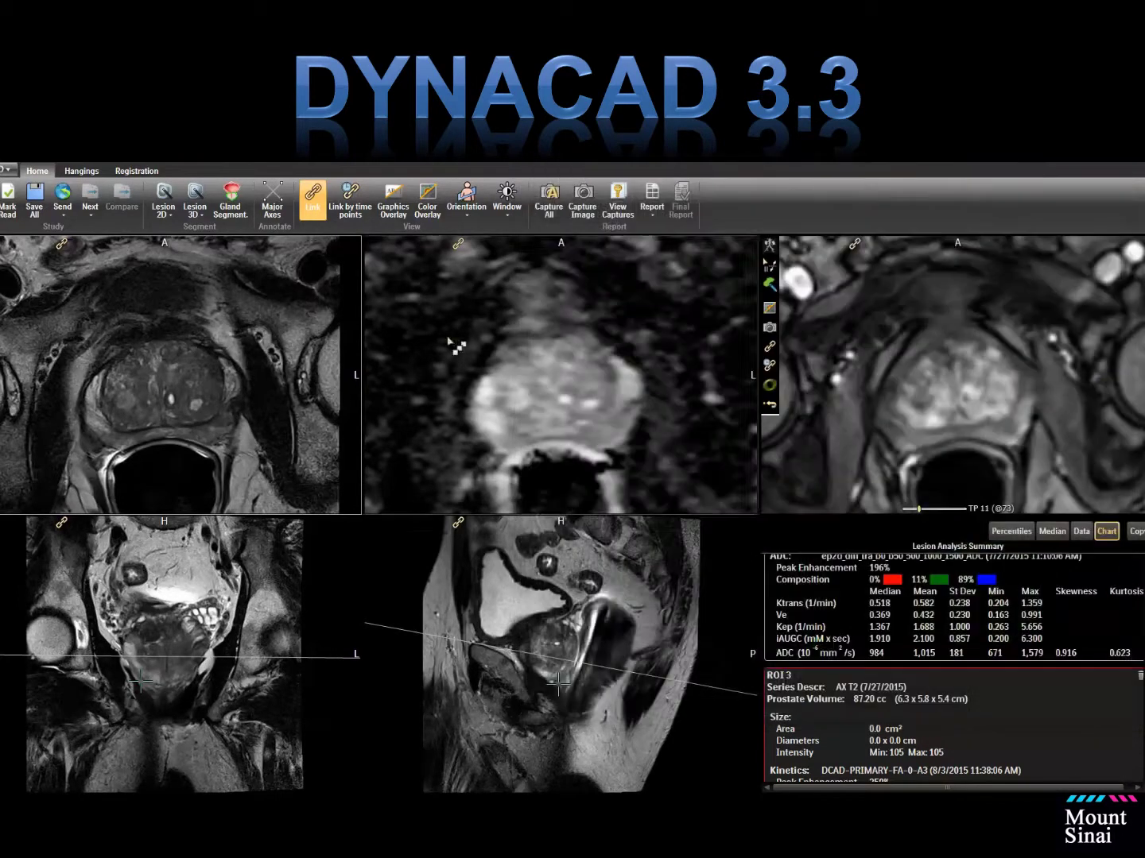
# Step: Show the prostate location outline on the axial T2 view again and review it from the apex up to the bladder level
pyautogui.rightClick(239, 318)
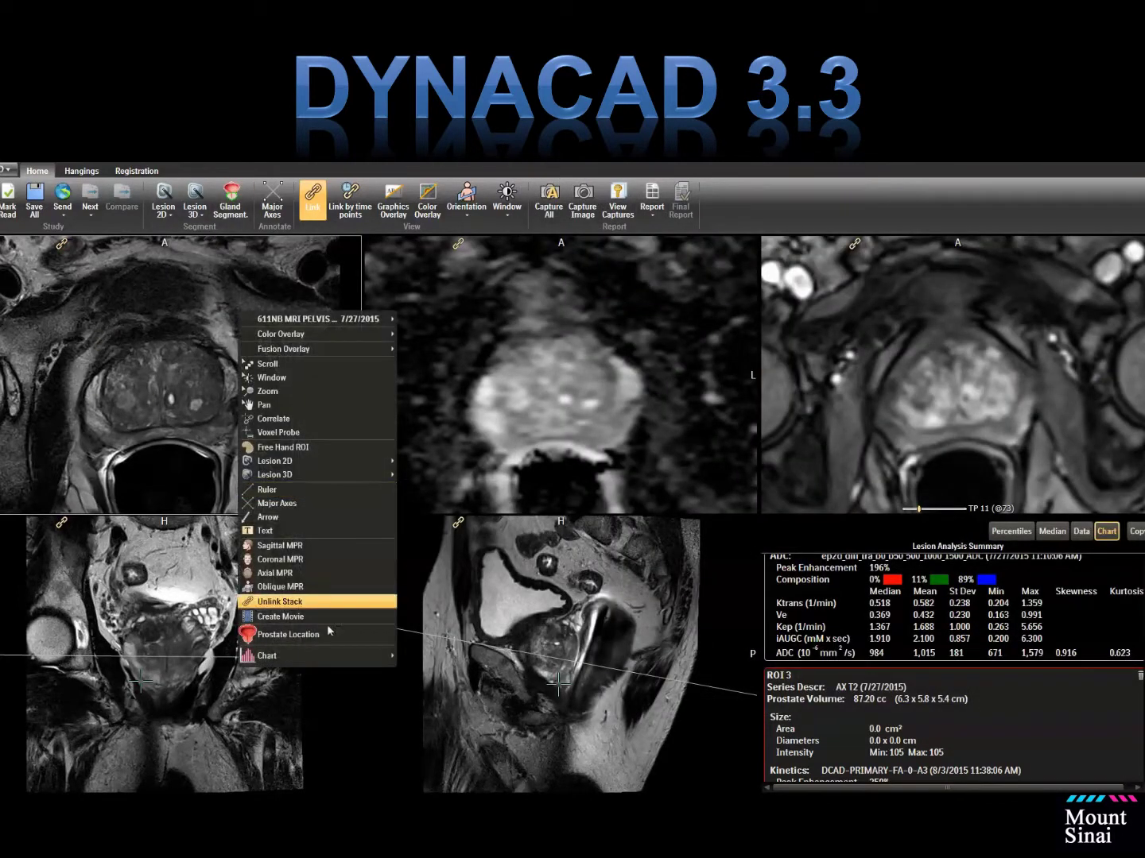
pyautogui.click(322, 646)
pyautogui.scroll(-8, 268, 456)
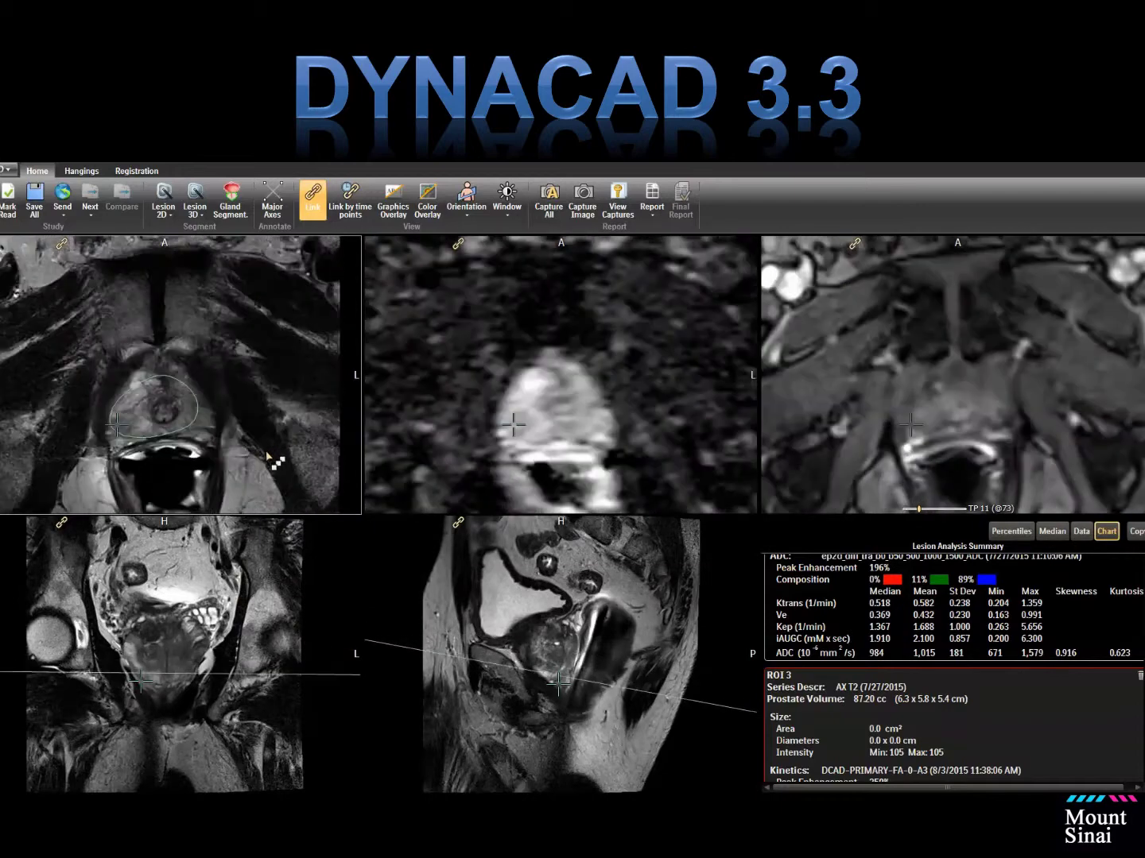
pyautogui.scroll(5, 267, 456)
pyautogui.scroll(5, 269, 456)
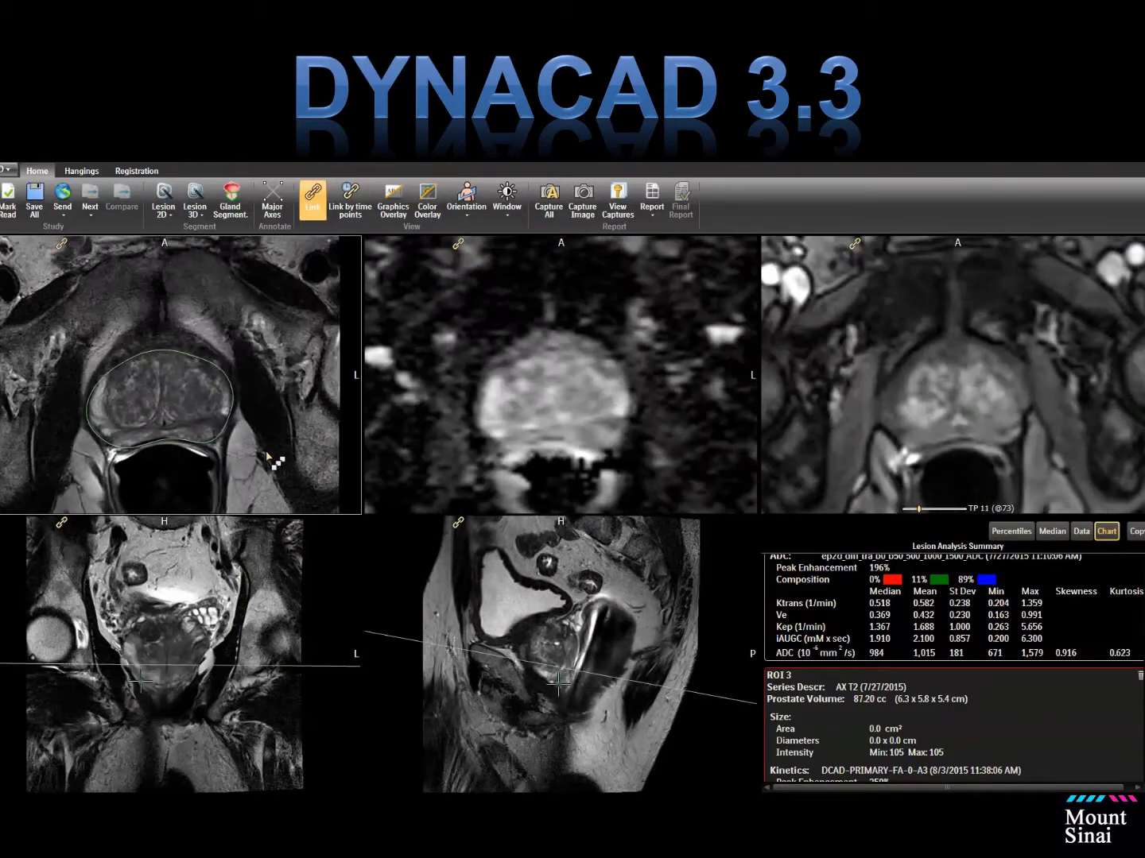
pyautogui.scroll(5, 289, 443)
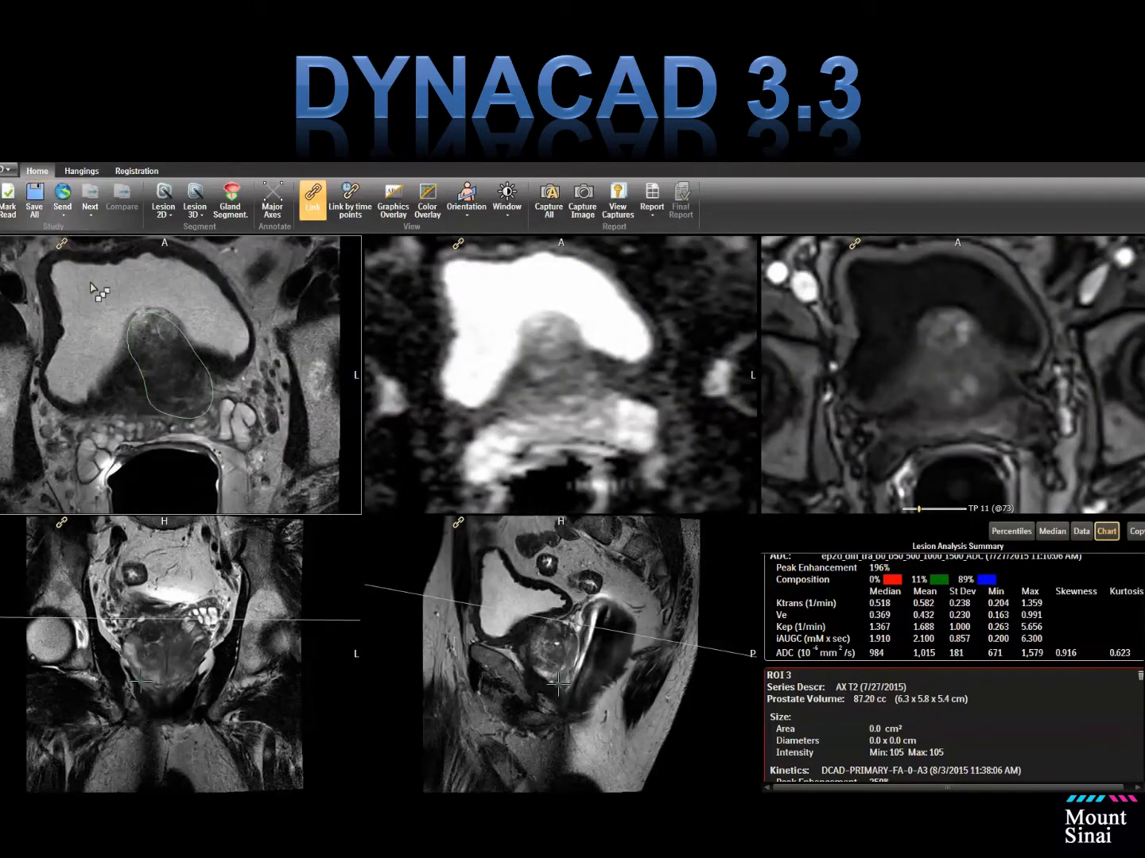
pyautogui.moveTo(383, 310)
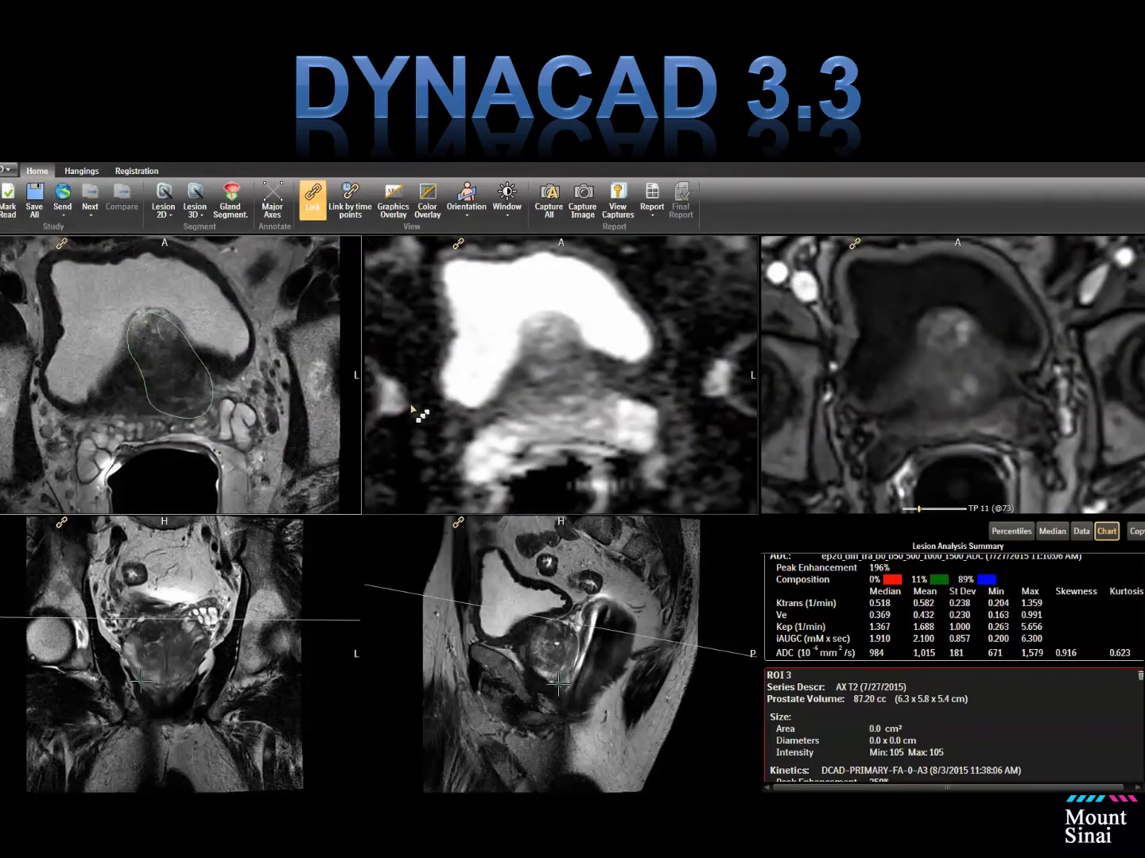